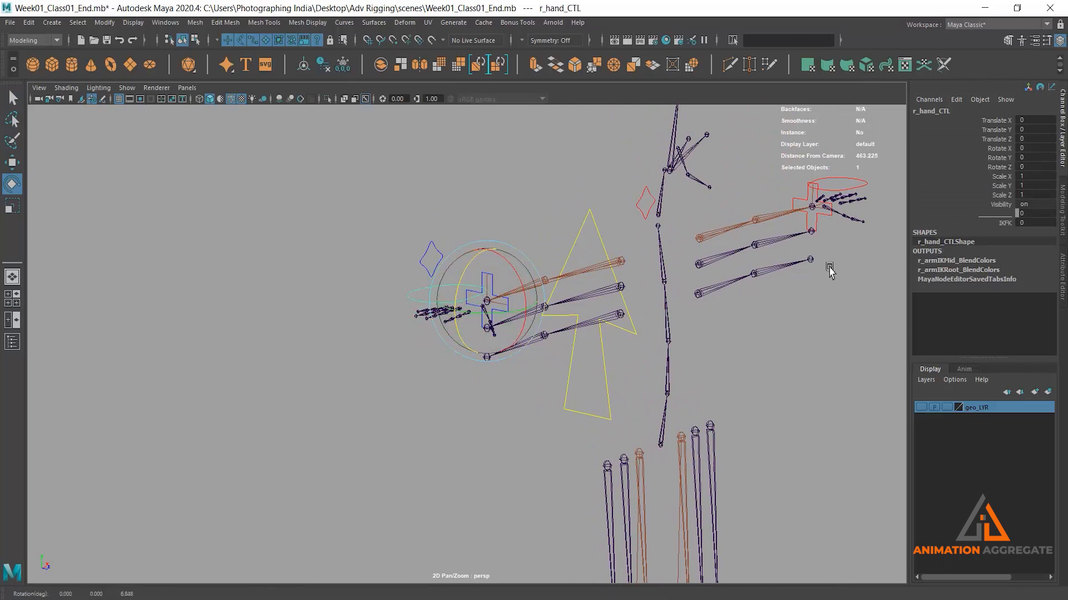
- Lock and hide the translate, scale and visibility channels of the right hand control, r_hand_CTL
drag(995, 120, 1005, 205)
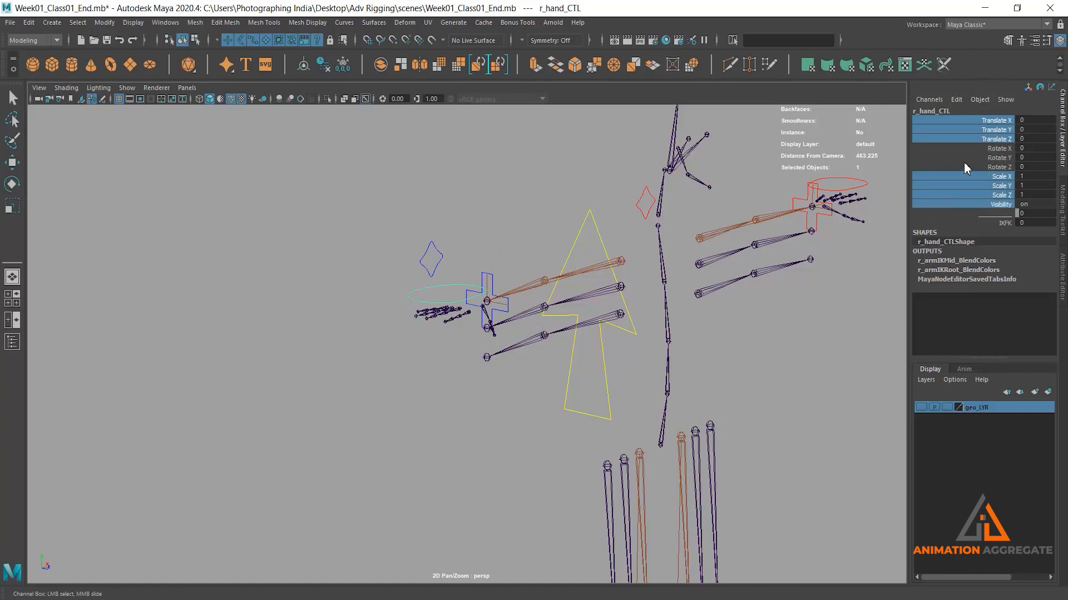
right_click(989, 129)
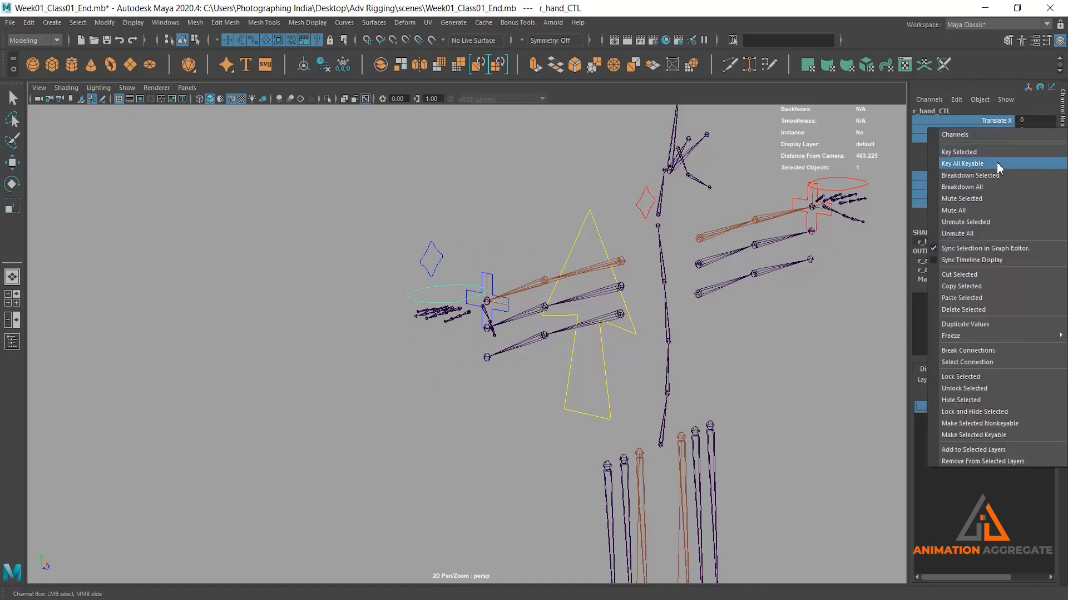
click(968, 413)
key(e)
middle_drag(607, 247, 606, 231)
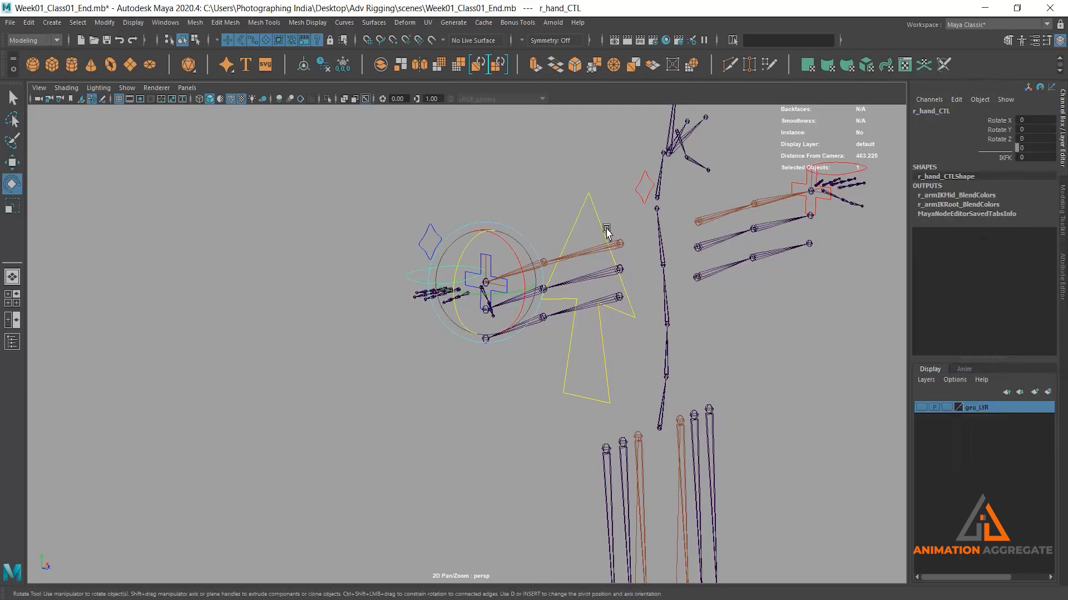
- Lock and hide the rotate, scale and visibility channels of the right arm IK control, r_armIK_CTL
click(461, 362)
click(508, 286)
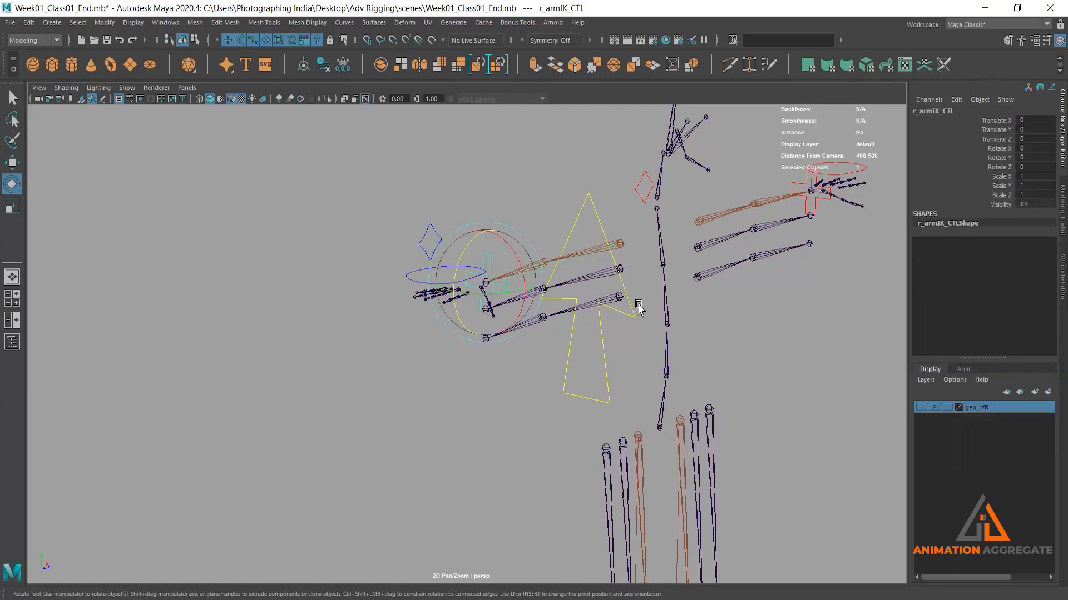
key(w)
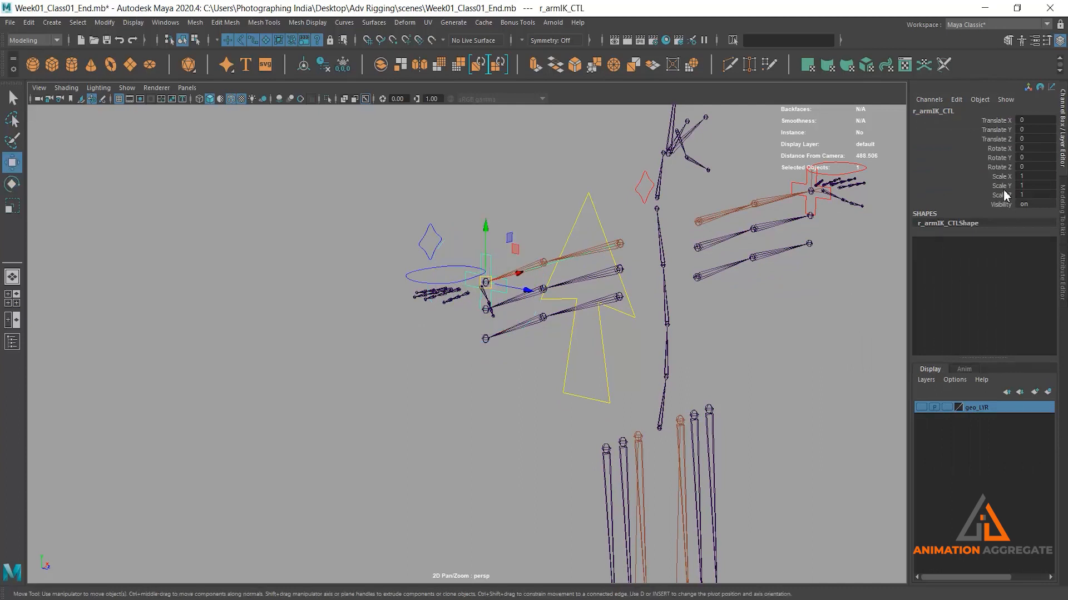
drag(997, 149, 1005, 203)
right_click(981, 167)
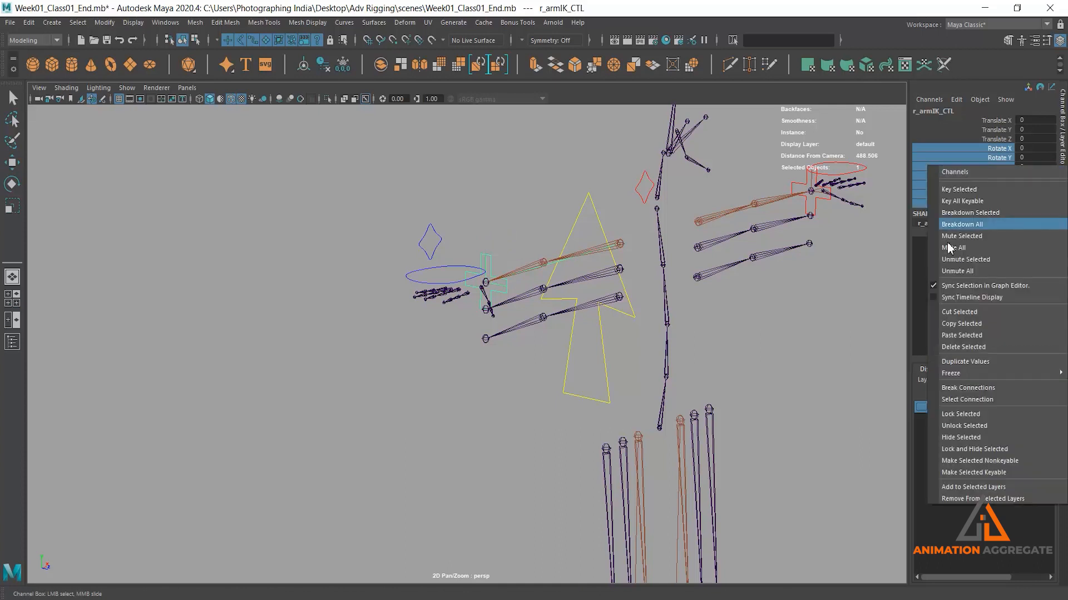
click(974, 448)
- Lock and hide the rotate, scale and visibility channels of the right arm pole vector control, r_armPole_CTL
alt+drag(519, 309, 435, 265)
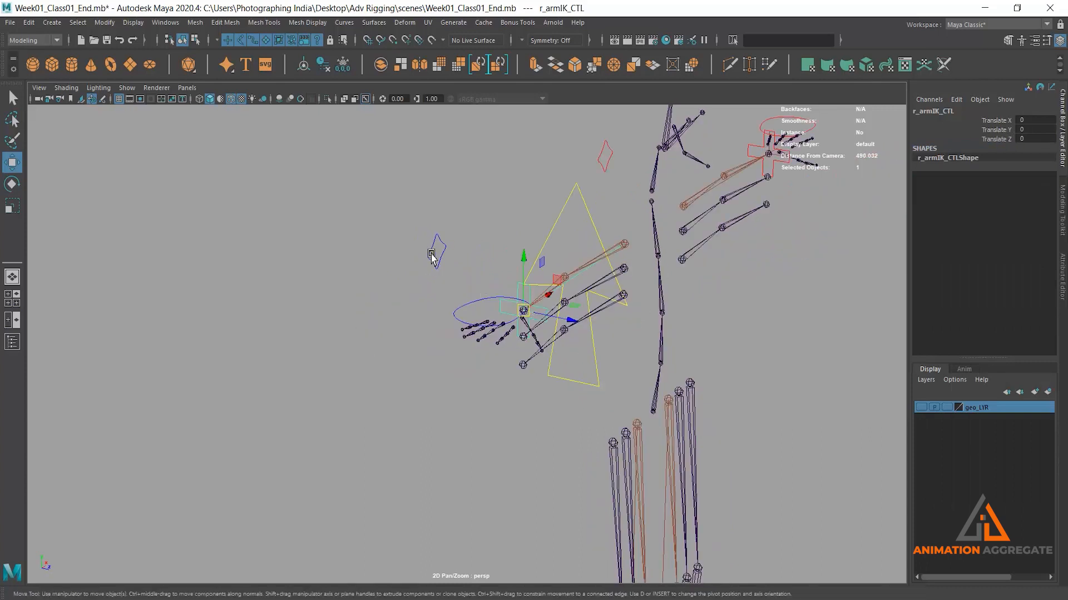
click(431, 266)
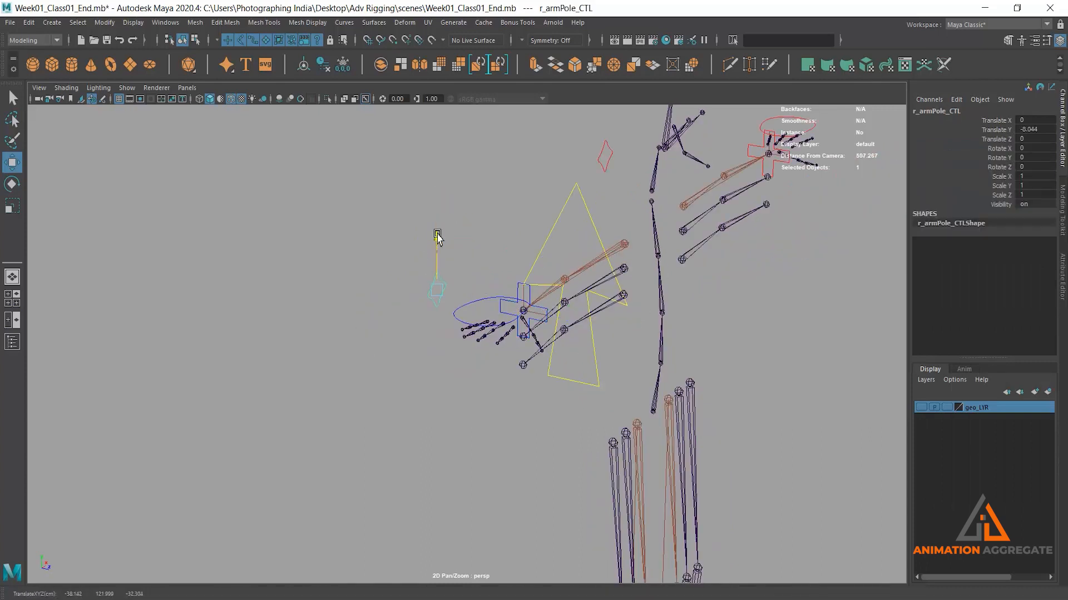
alt+drag(746, 269, 817, 305)
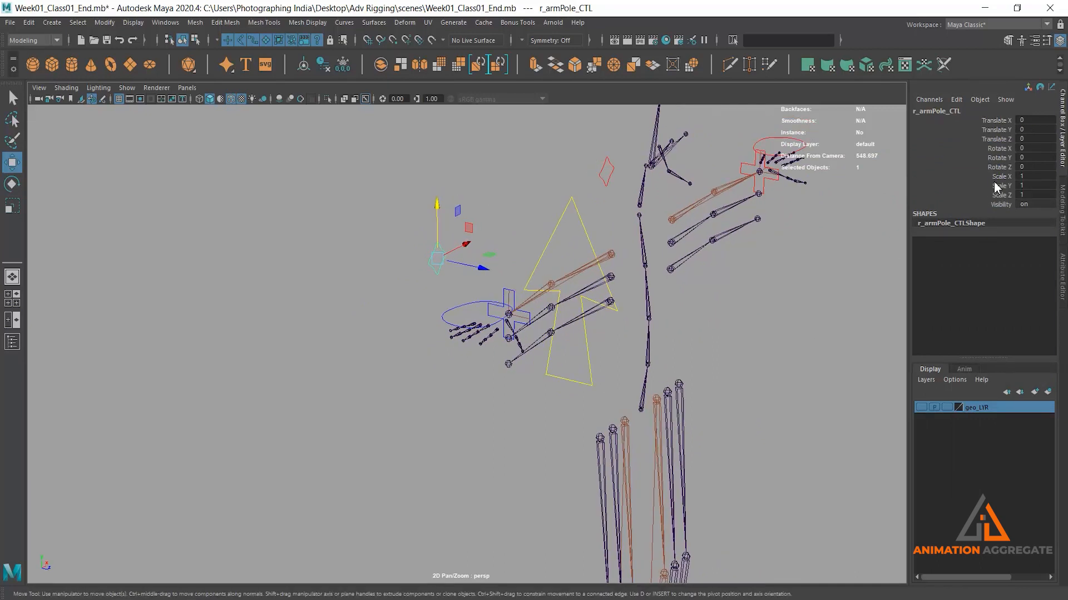
drag(1004, 149, 1005, 207)
right_click(1004, 167)
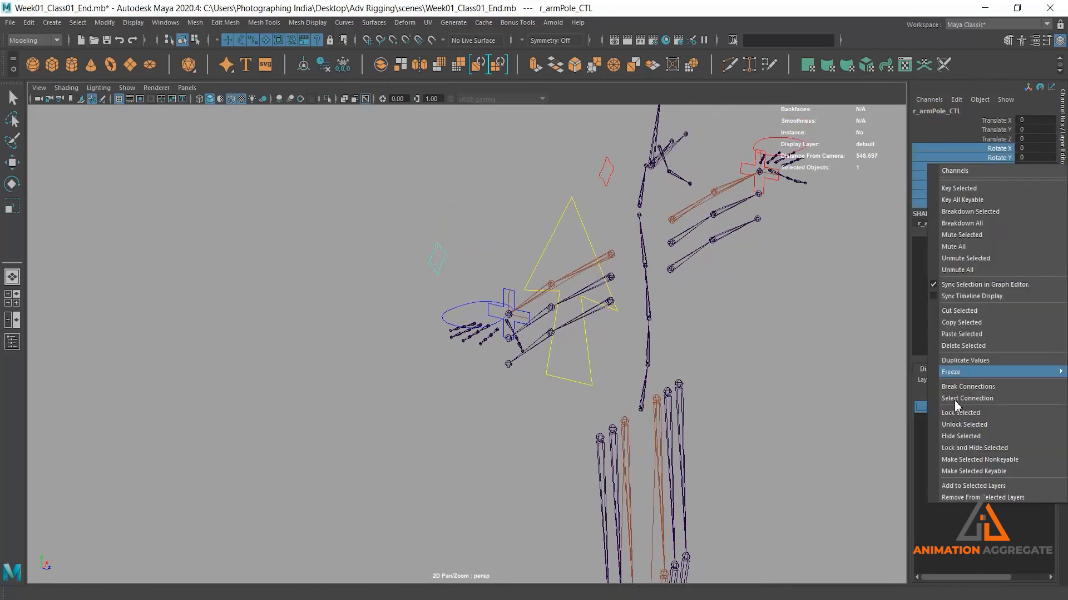
click(968, 449)
- Inspect the right hand control, the arm joint chains and the finger joints from several angles
alt+drag(769, 405, 725, 339)
click(793, 332)
alt+drag(793, 332, 727, 330)
alt+middle_drag(451, 241, 516, 213)
alt+right_drag(516, 213, 567, 227)
alt+middle_drag(567, 227, 625, 215)
alt+drag(624, 215, 491, 193)
alt+right_drag(491, 193, 524, 189)
alt+middle_drag(524, 189, 499, 245)
alt+right_drag(446, 264, 492, 299)
alt+drag(492, 299, 470, 234)
alt+right_drag(469, 234, 512, 244)
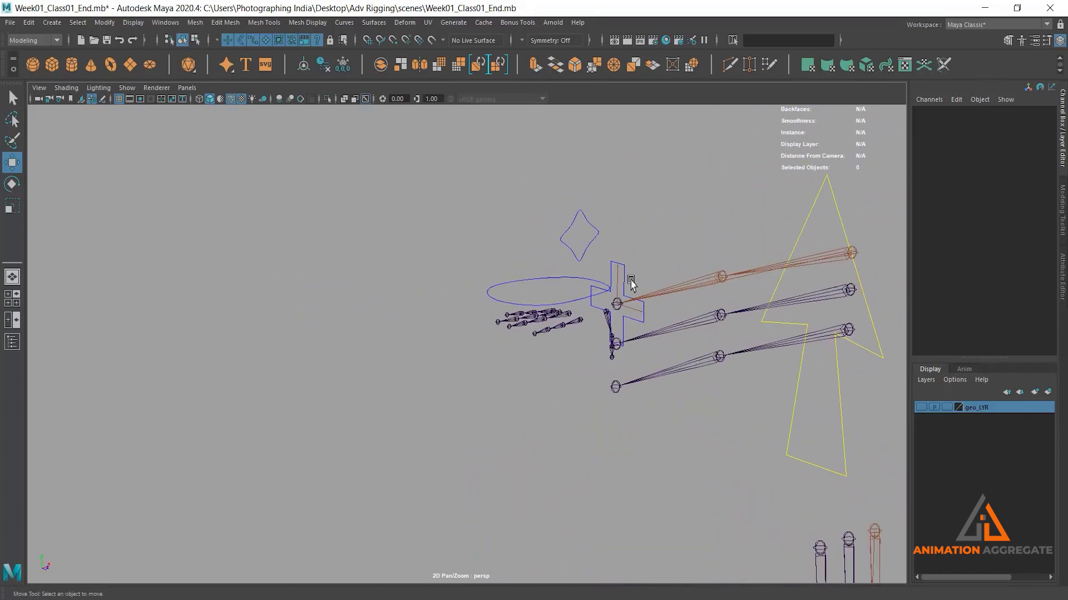
alt+middle_drag(642, 267, 625, 262)
alt+drag(500, 286, 526, 280)
alt+middle_drag(525, 281, 523, 251)
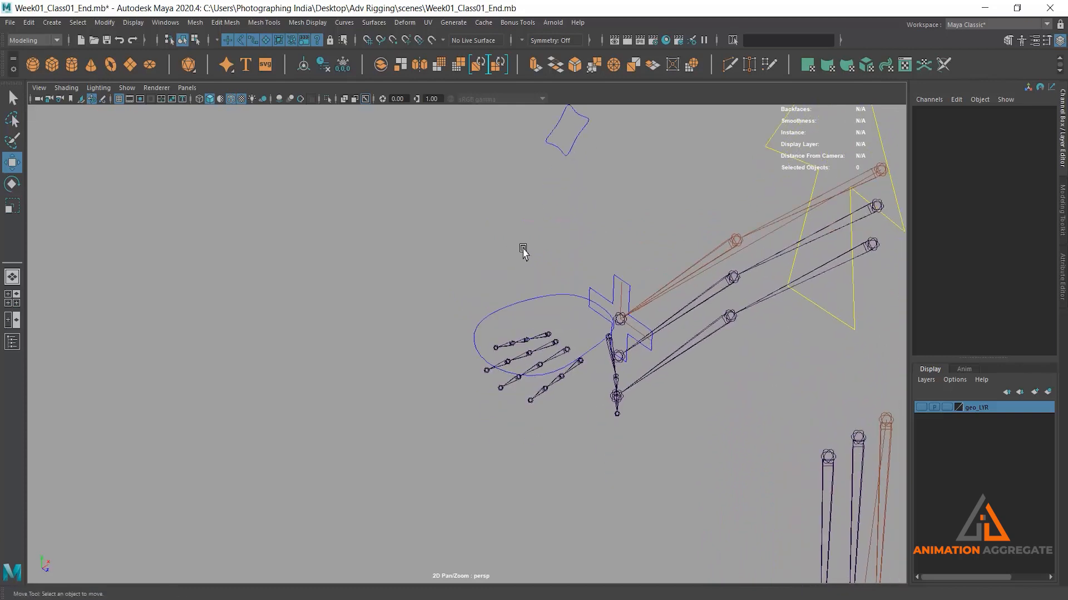
alt+middle_drag(699, 323, 680, 303)
click(581, 340)
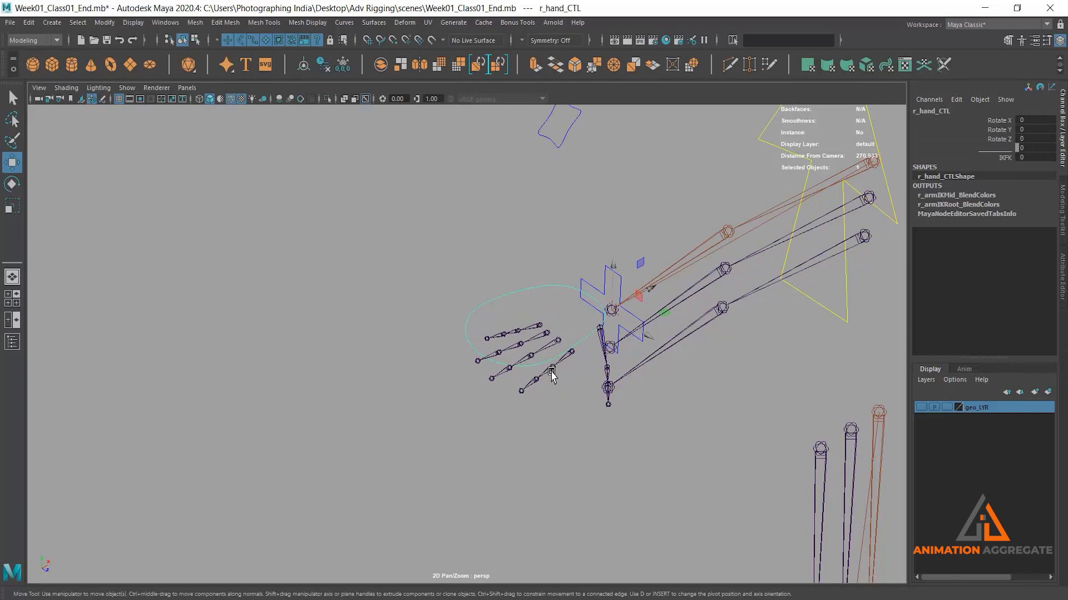
scroll(605, 402, down, 4)
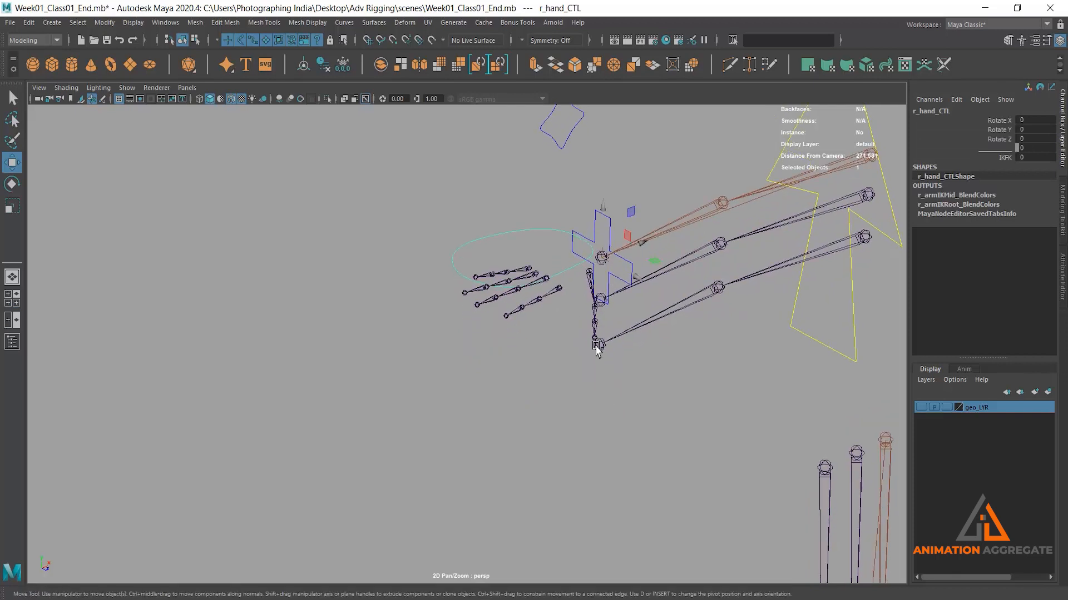
alt+drag(525, 292, 423, 232)
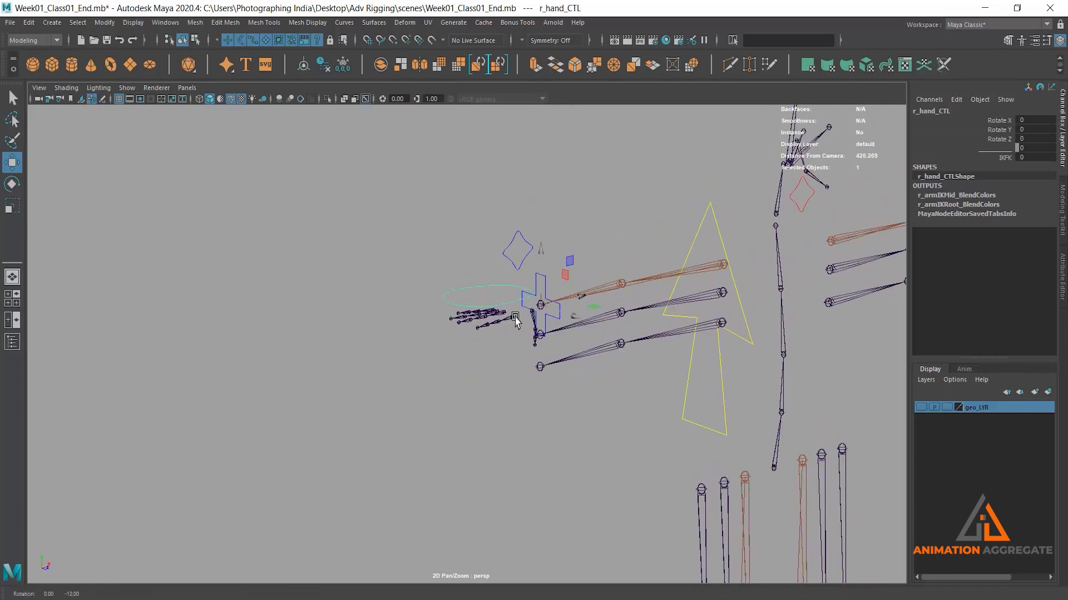
click(421, 231)
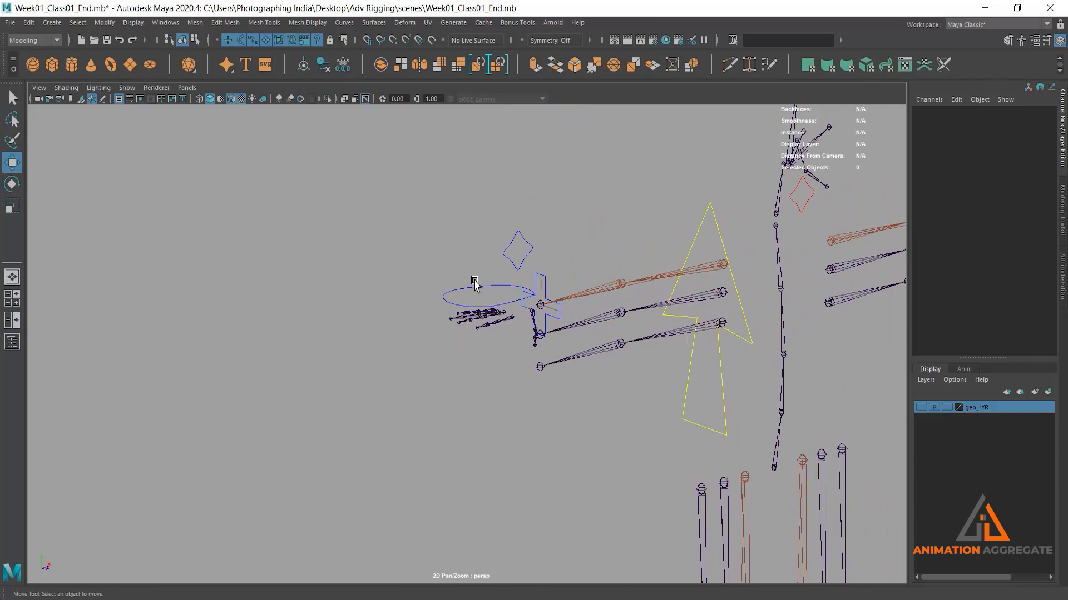
- Try rotating the right index root joint to bend the finger, and undo the rotation
click(534, 327)
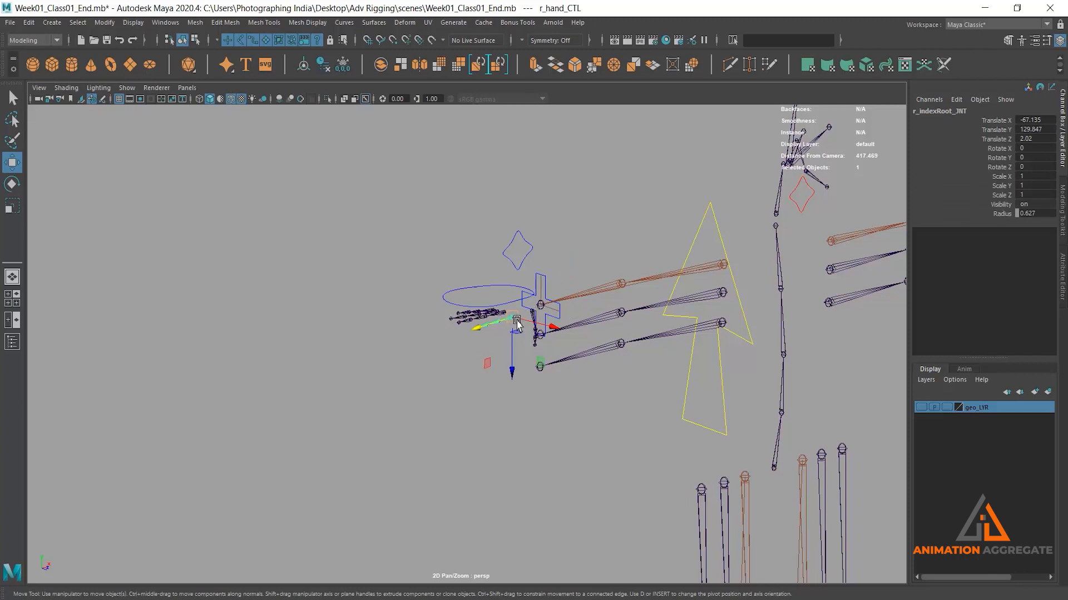
scroll(600, 301, up, 3)
key(e)
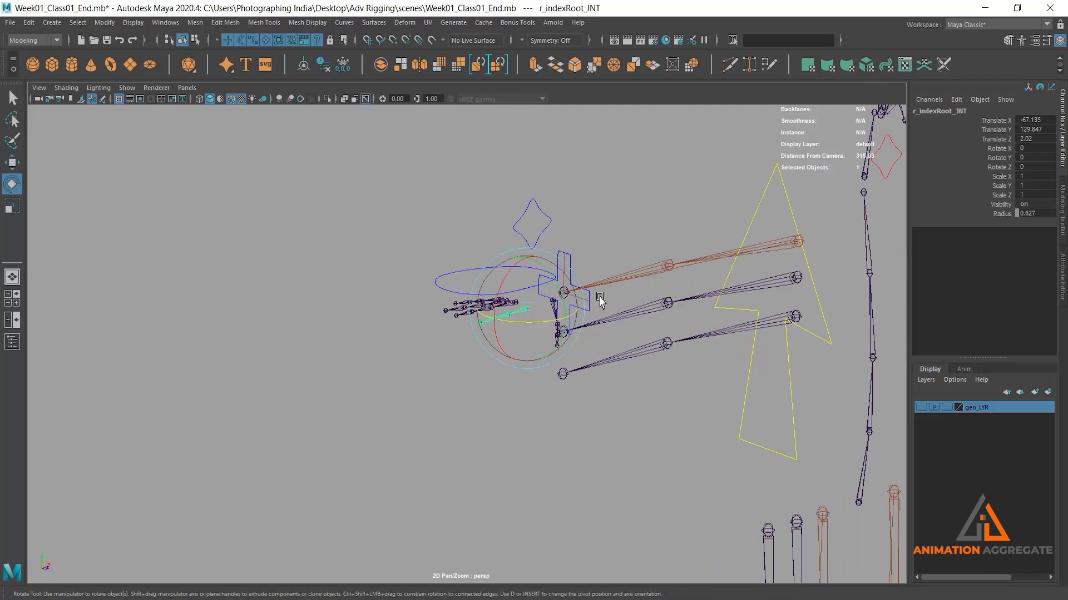
drag(503, 281, 487, 332)
key(ctrl+z)
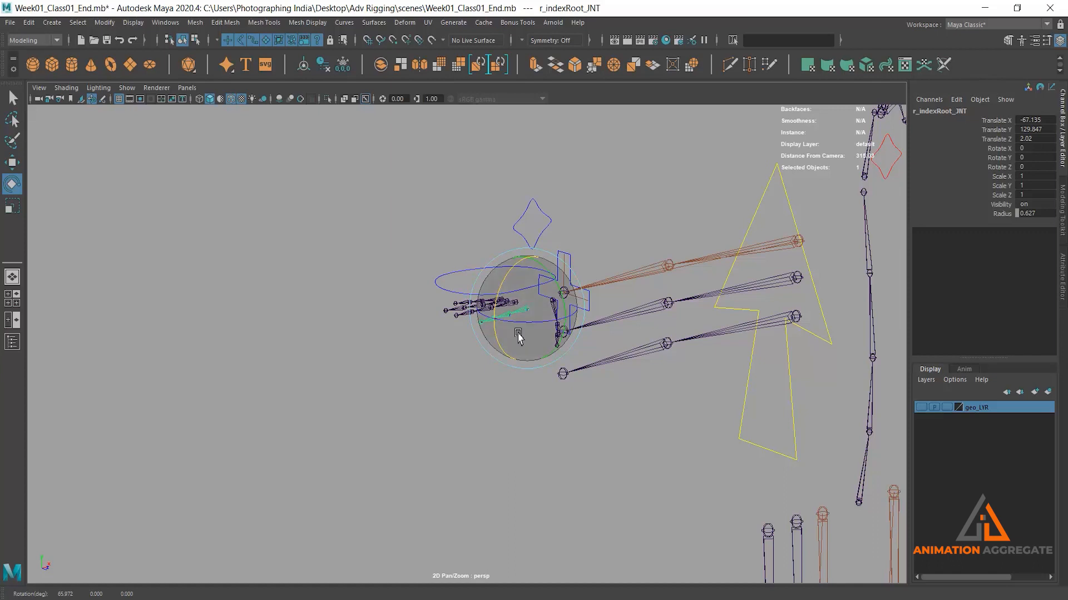
- Hide the four IK handles at both wrists and both ankles by setting their visibility to off
alt+drag(517, 340, 524, 354)
alt+right_drag(483, 327, 512, 337)
alt+middle_drag(512, 337, 506, 285)
alt+middle_drag(586, 335, 499, 308)
alt+right_drag(499, 308, 558, 329)
mouse_move(558, 329)
alt+mouse_down()
mouse_move(500, 330)
mouse_move(564, 328)
alt+mouse_up()
click(512, 192)
alt+middle_drag(511, 192, 522, 230)
alt+right_drag(522, 229, 522, 333)
click(539, 327)
alt+drag(688, 409, 638, 306)
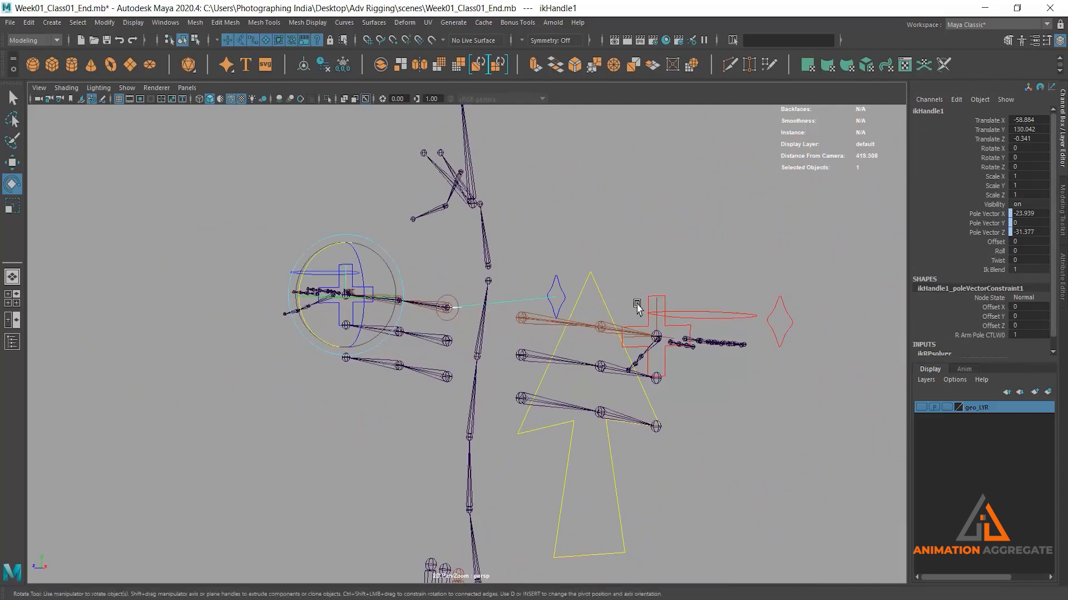
shift+click(657, 324)
alt+middle_drag(755, 339, 740, 125)
alt+middle_drag(658, 439, 685, 133)
alt+middle_drag(579, 442, 632, 136)
alt+middle_drag(602, 400, 606, 359)
alt+drag(610, 431, 629, 448)
scroll(629, 448, up, 3)
scroll(643, 456, up, 3)
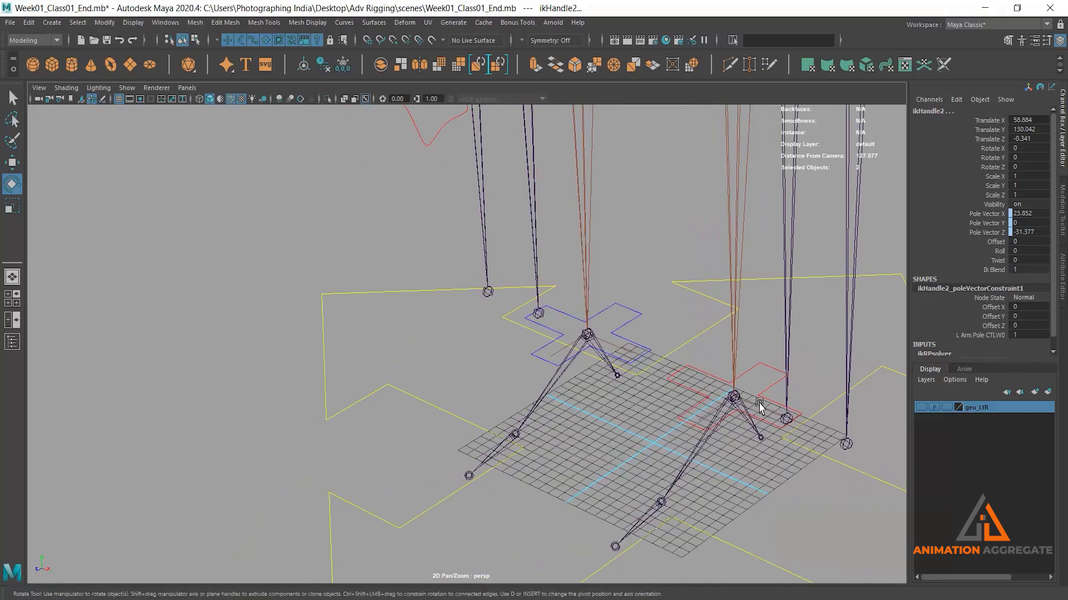
shift+click(734, 396)
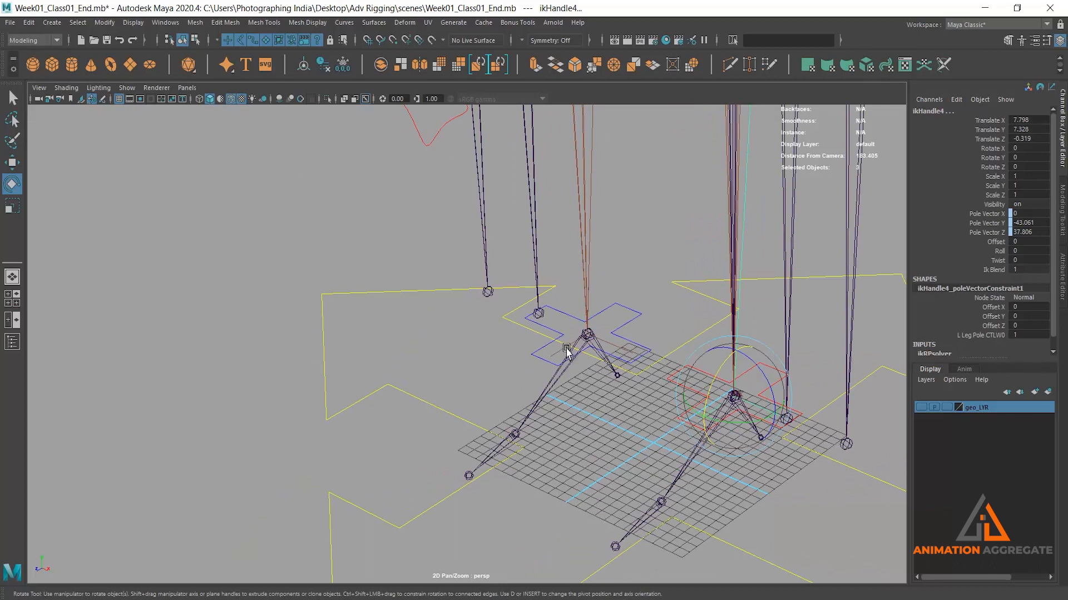
shift+click(567, 350)
alt+drag(702, 457, 659, 414)
double_click(1038, 204)
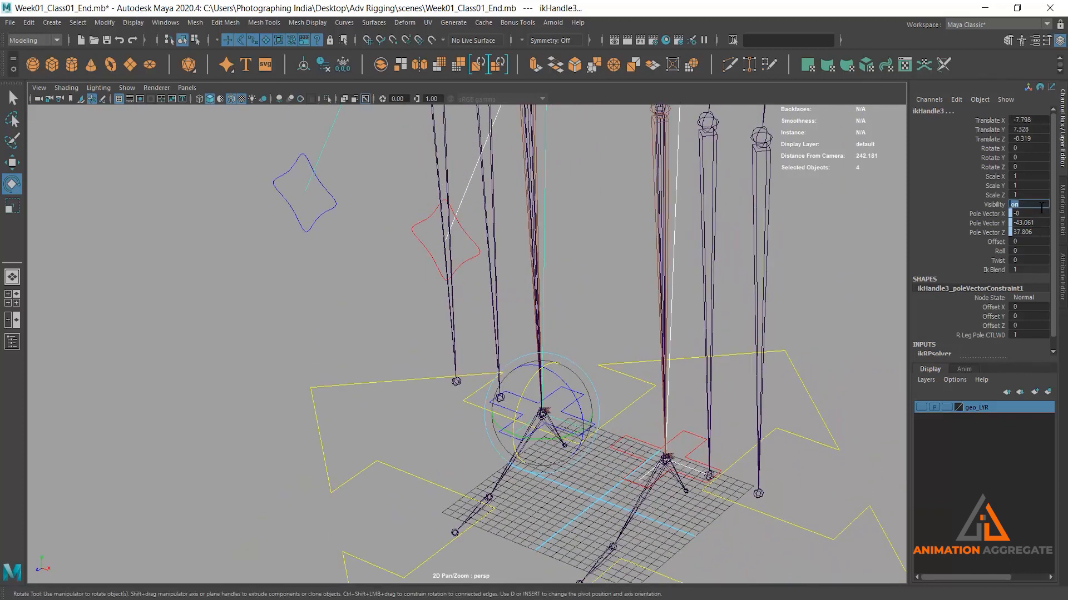
text(off)
key(Return)
- Try moving the right arm IK control freely, and undo the move
alt+right_drag(695, 457, 549, 328)
alt+drag(549, 329, 663, 345)
alt+drag(565, 338, 460, 362)
click(553, 305)
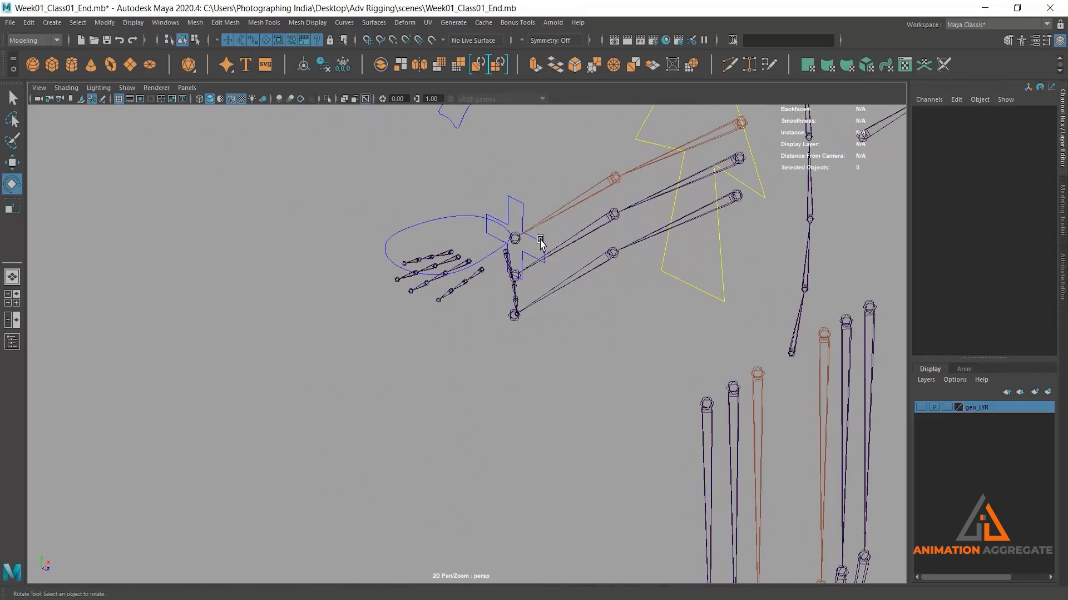
click(540, 243)
key(w)
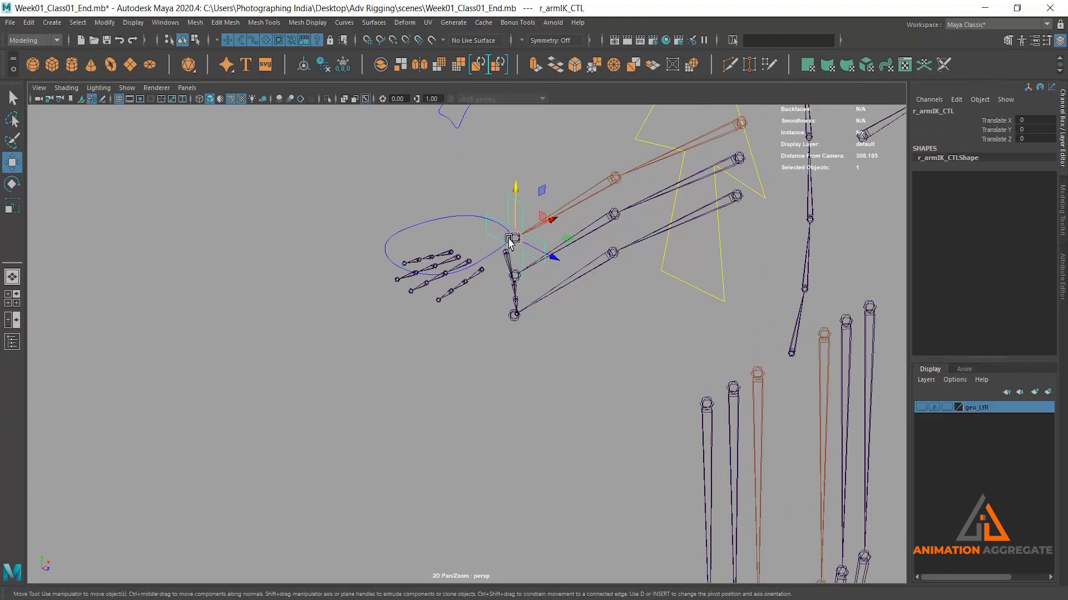
drag(516, 238, 623, 199)
key(ctrl+z)
- Try scrubbing the right hand control's IKFK attribute up and down, and undo the change
alt+middle_drag(468, 254, 486, 325)
drag(466, 264, 471, 297)
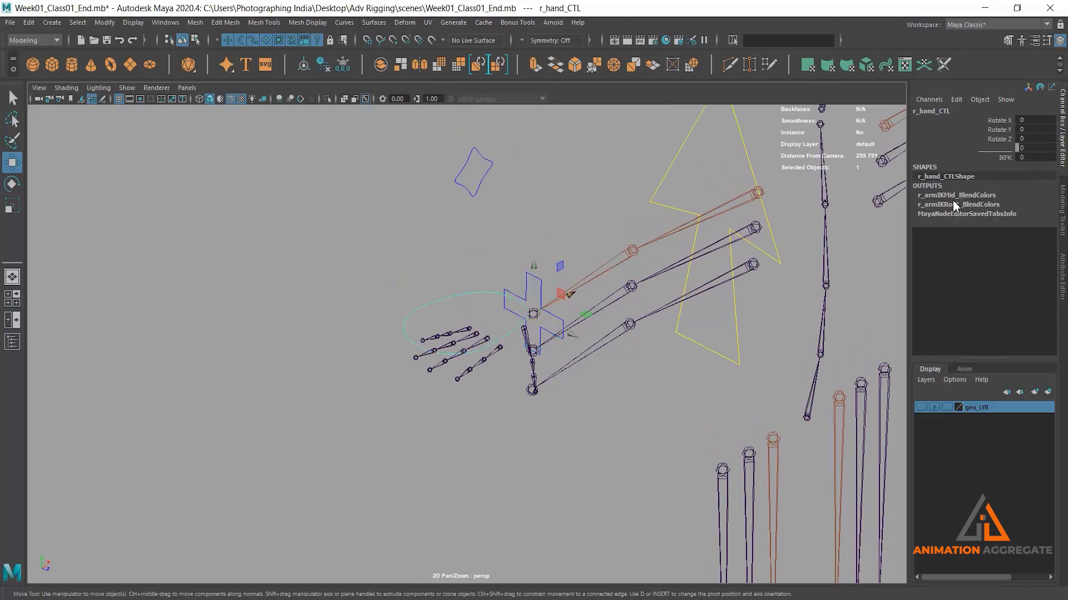
click(995, 157)
middle_drag(619, 202, 576, 289)
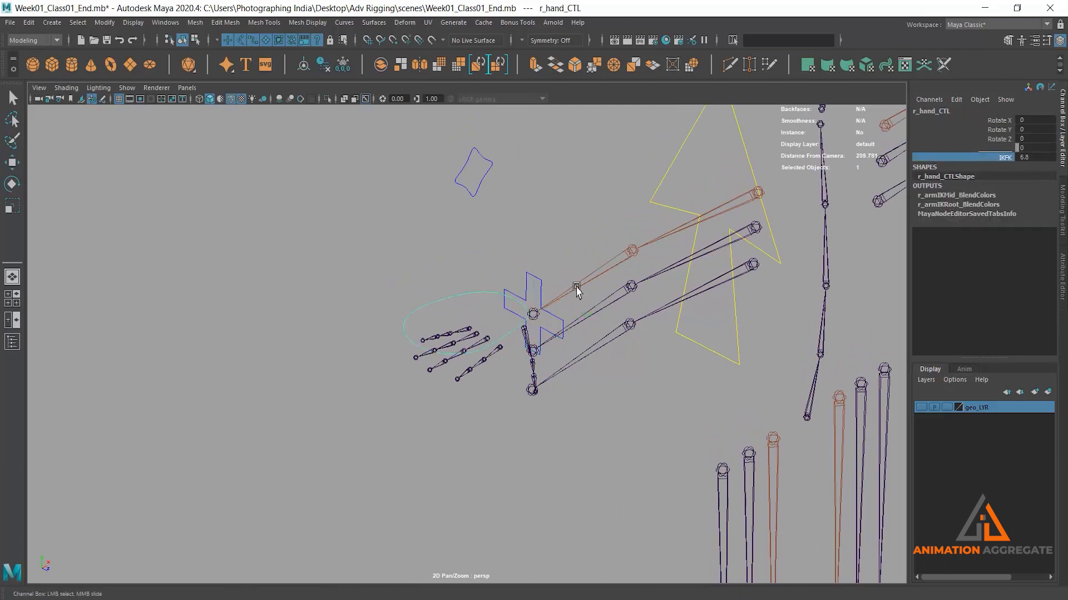
middle_drag(613, 239, 300, 220)
key(ctrl+z)
- Limit the right hand control's IKFK attribute to a minimum of 0 and a maximum of 1
click(953, 100)
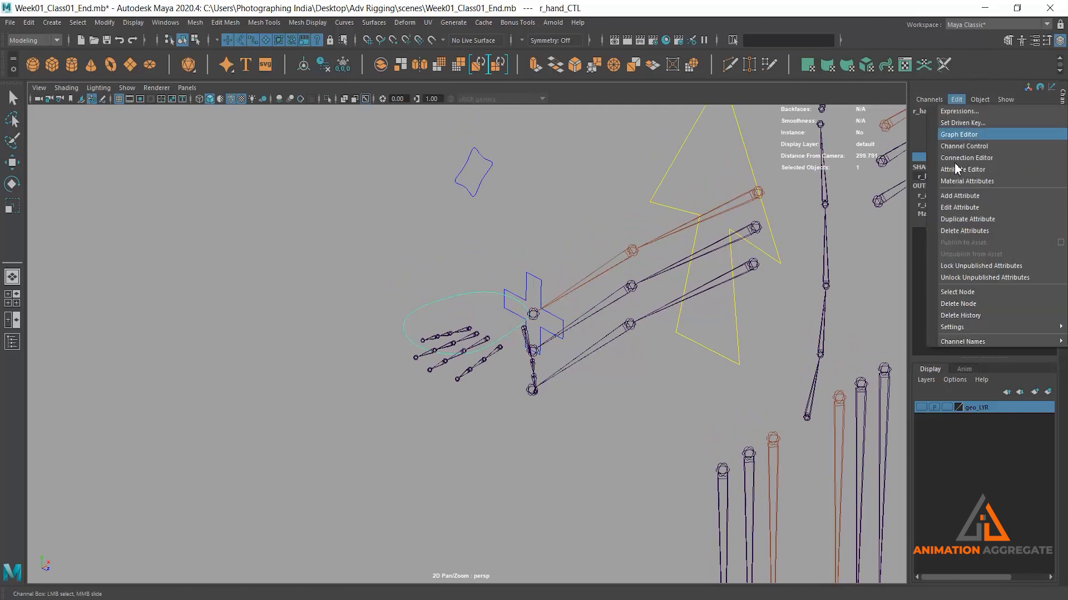
click(957, 209)
click(427, 255)
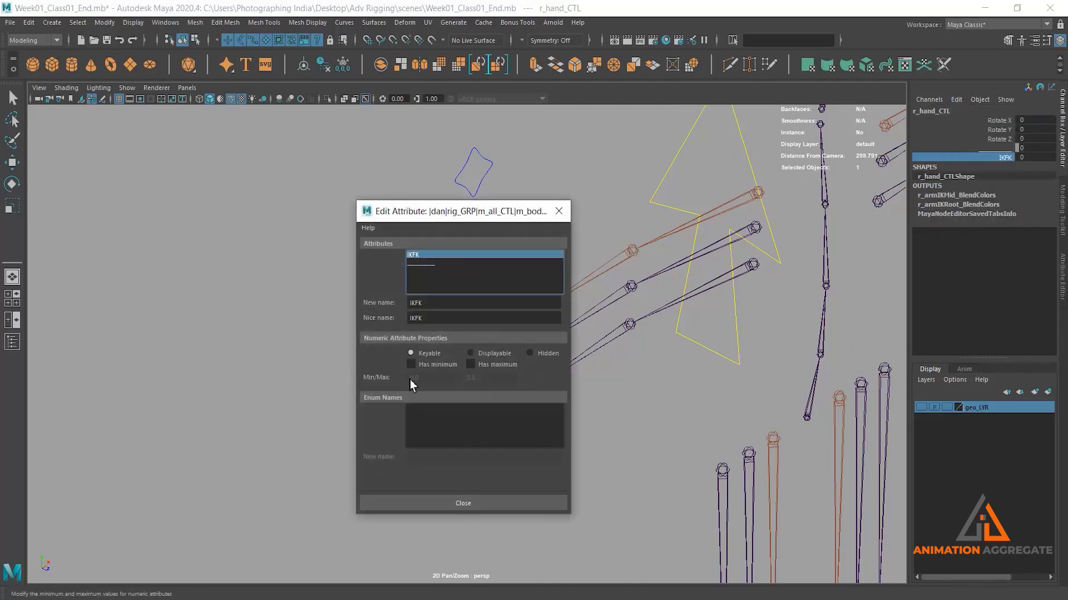
click(429, 366)
click(503, 366)
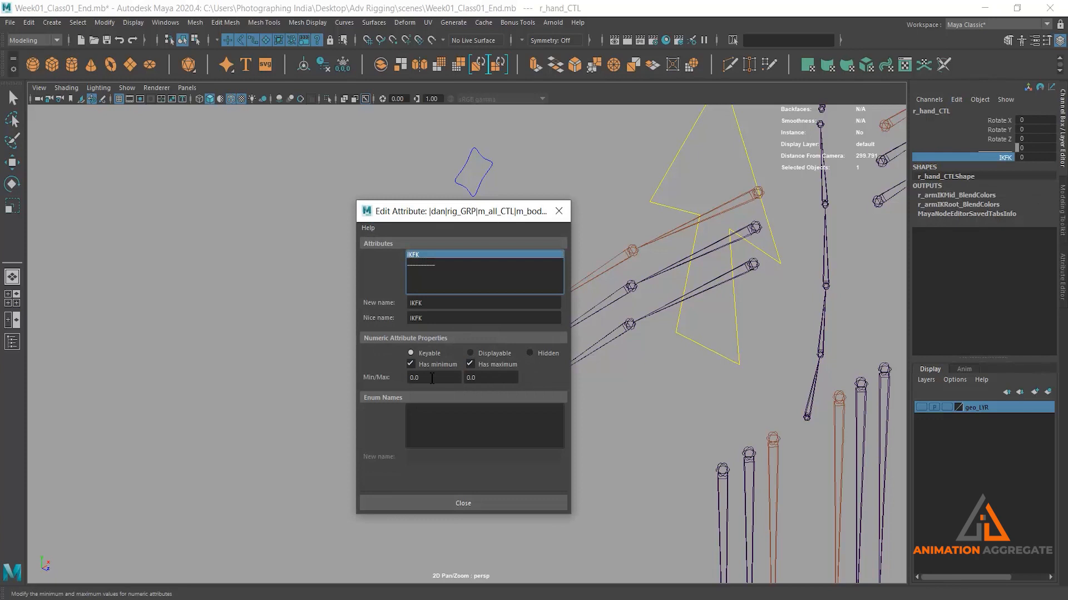
double_click(484, 378)
text(1)
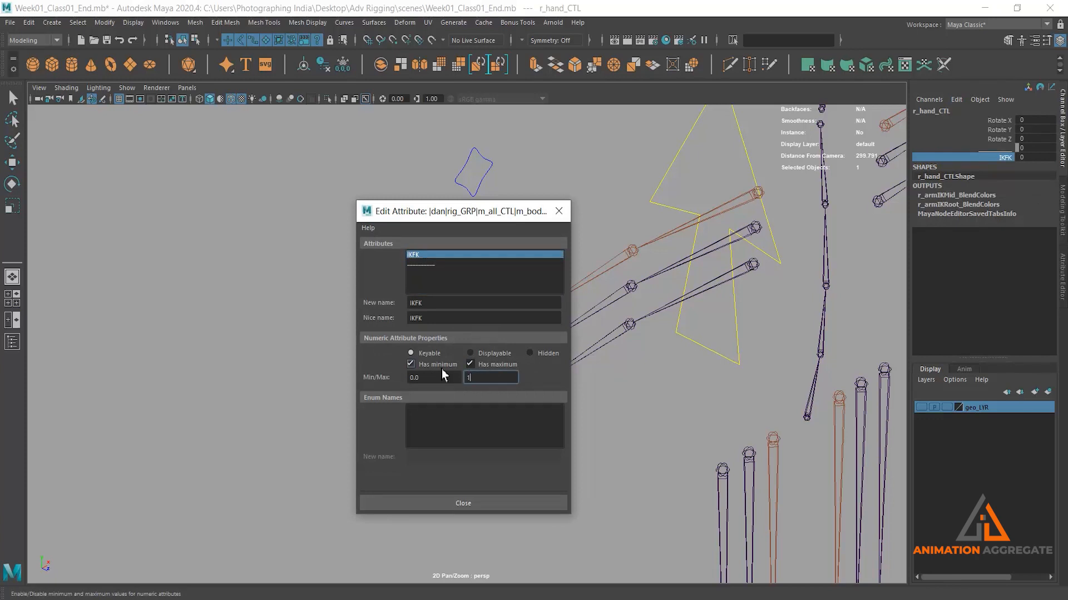
click(437, 506)
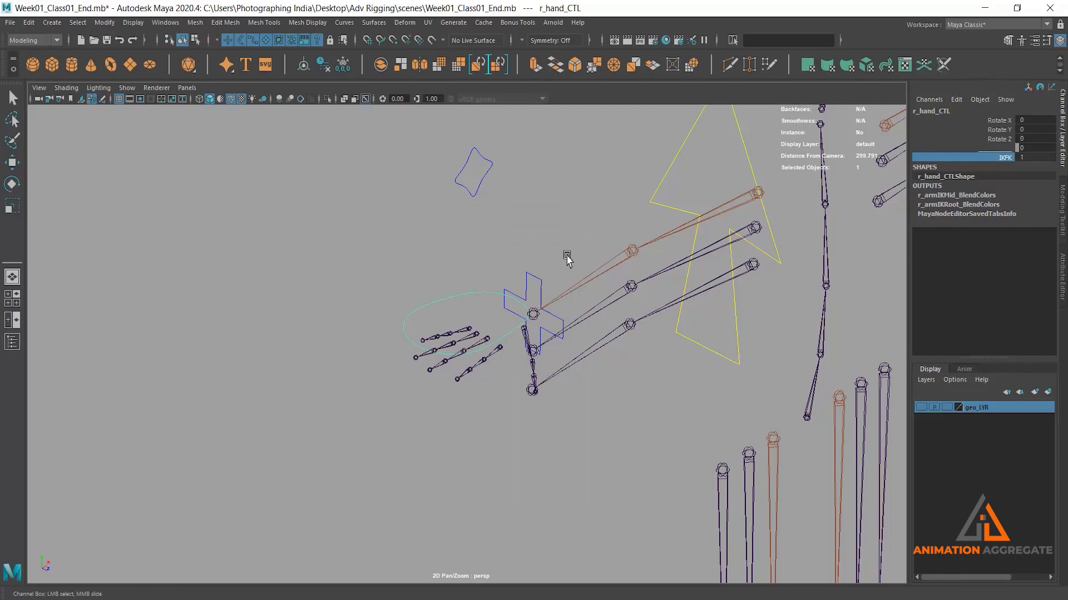
- Try moving the right arm IK control with IKFK at 1, and undo the move
click(533, 281)
key(w)
drag(533, 284, 614, 295)
key(ctrl+z)
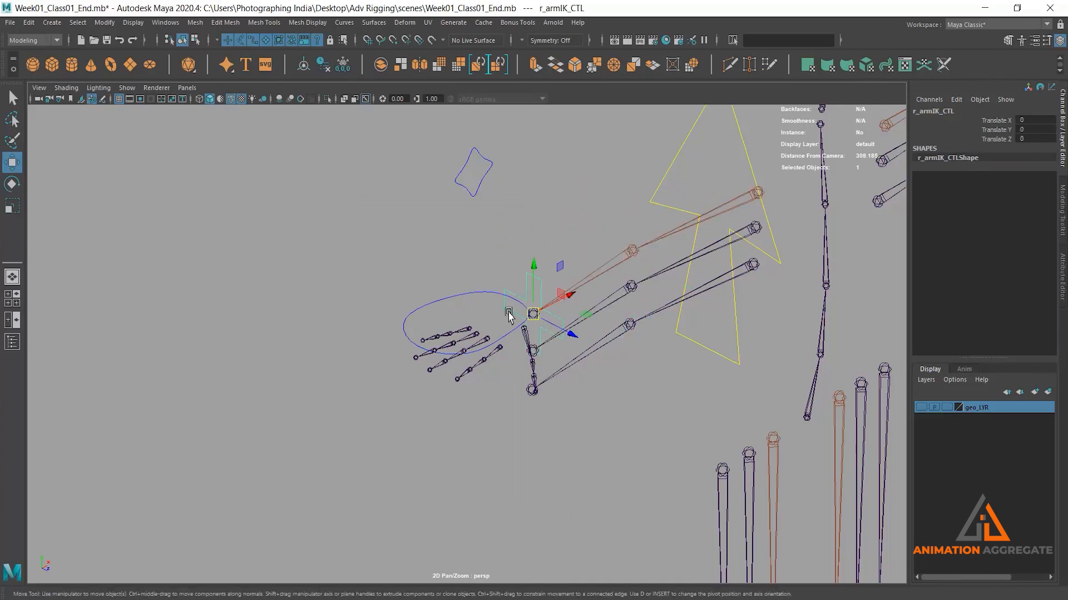
- Try rotating the right arm's FK root joint after checking the right hand control's IKFK channel, and undo the rotation
click(468, 298)
click(1003, 158)
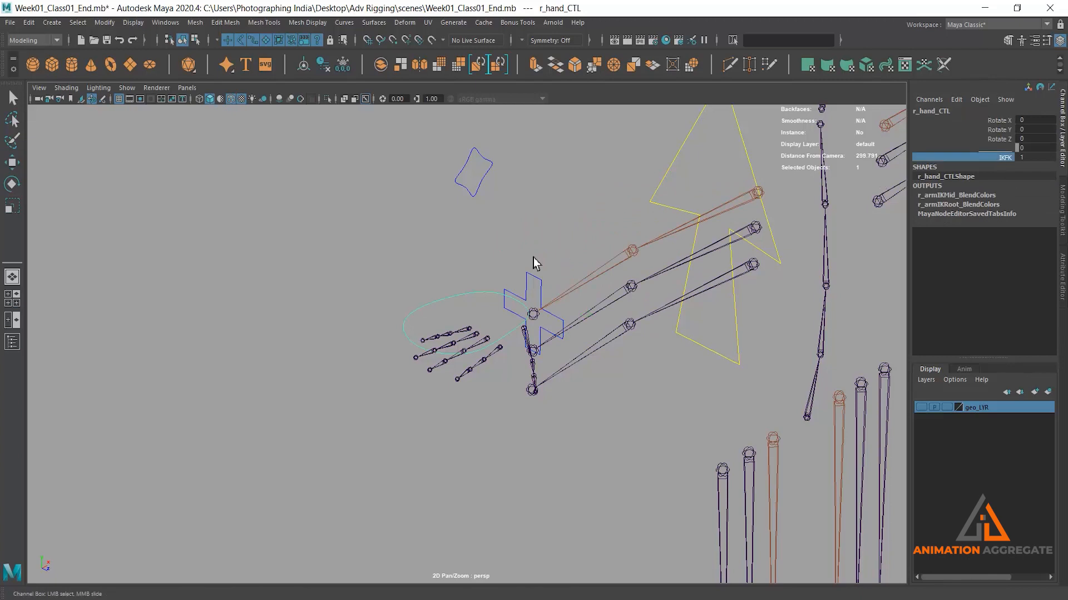
key(w)
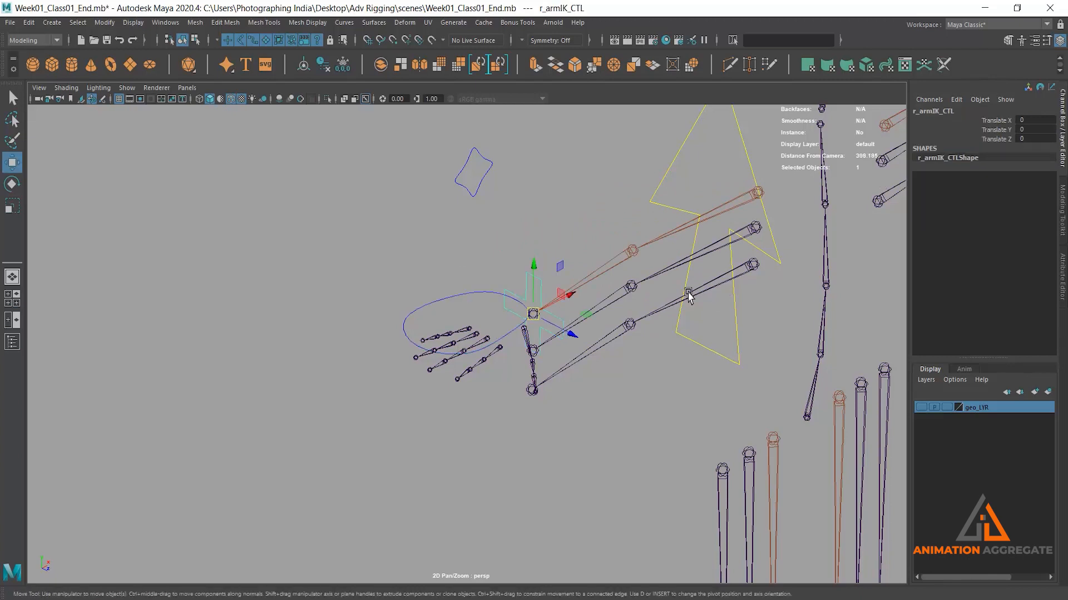
click(679, 305)
key(e)
drag(739, 293, 759, 287)
key(ctrl+z)
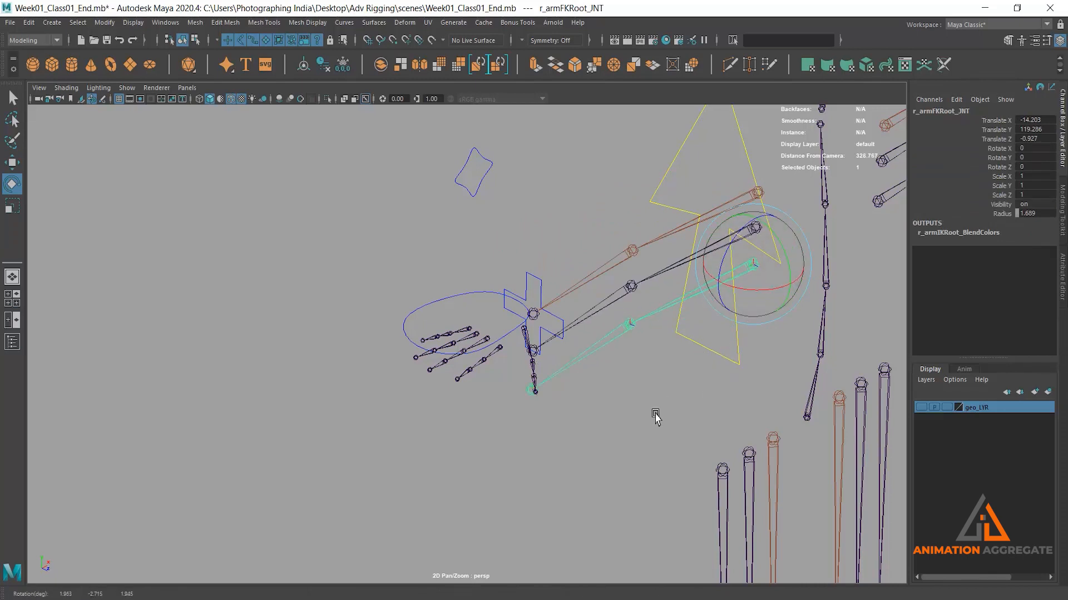
alt+drag(653, 412, 584, 369)
alt+middle_drag(417, 265, 471, 381)
alt+right_drag(439, 245, 490, 321)
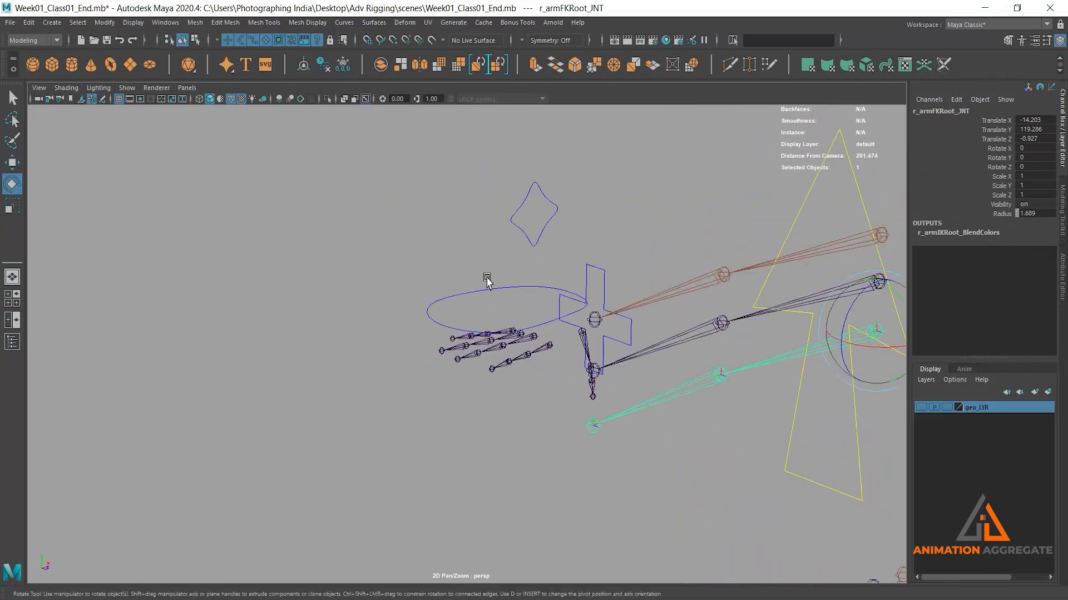
click(490, 289)
alt+middle_drag(622, 333, 572, 345)
alt+right_drag(608, 367, 605, 339)
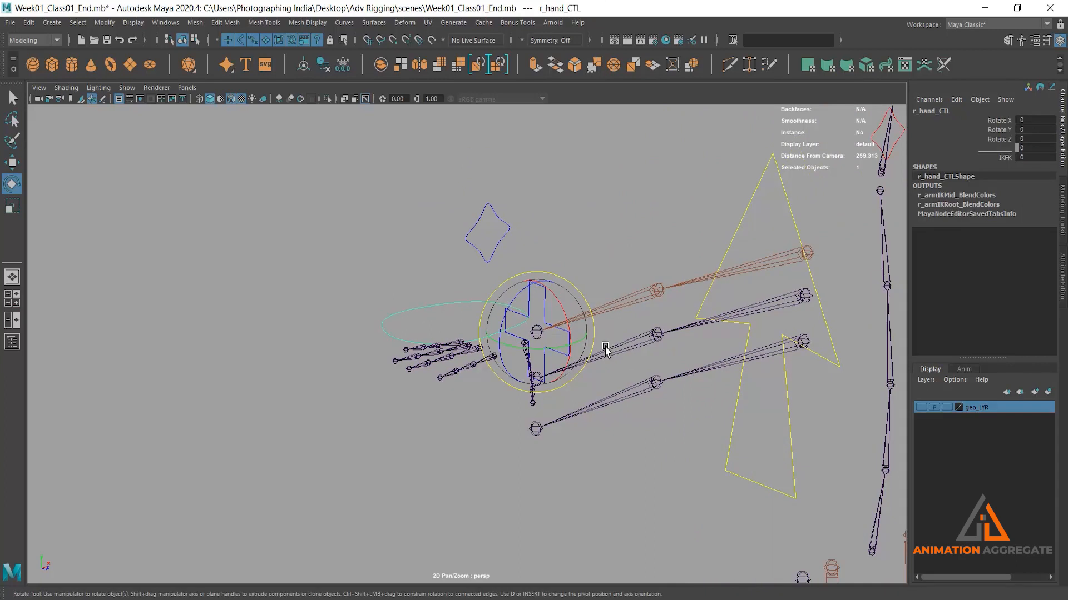
click(954, 102)
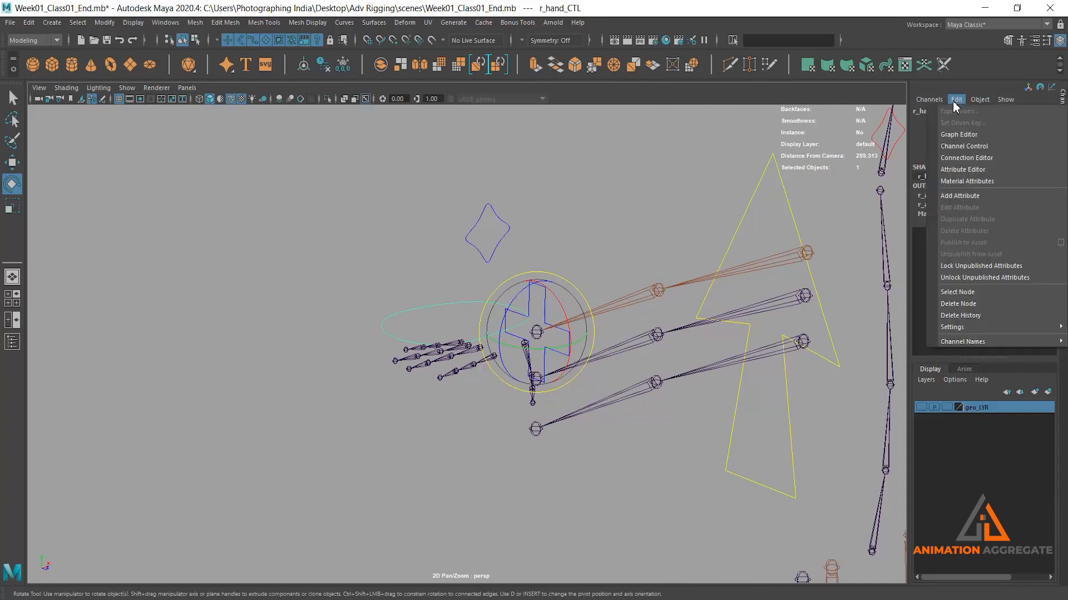
- Lock and hide the translate, scale and visibility channels of the left hand control
alt+drag(736, 269, 845, 251)
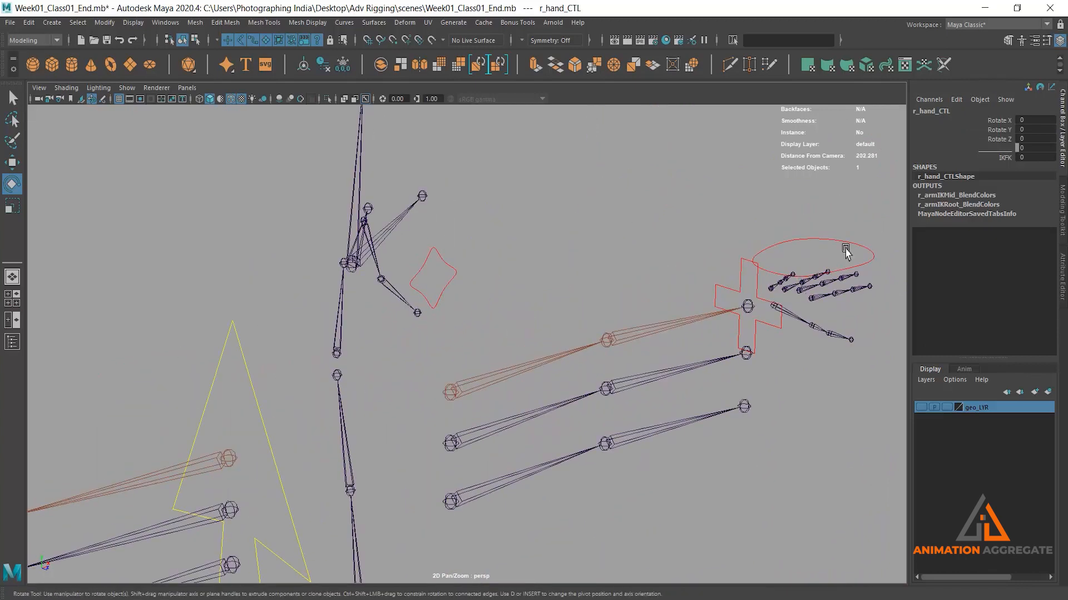
click(845, 253)
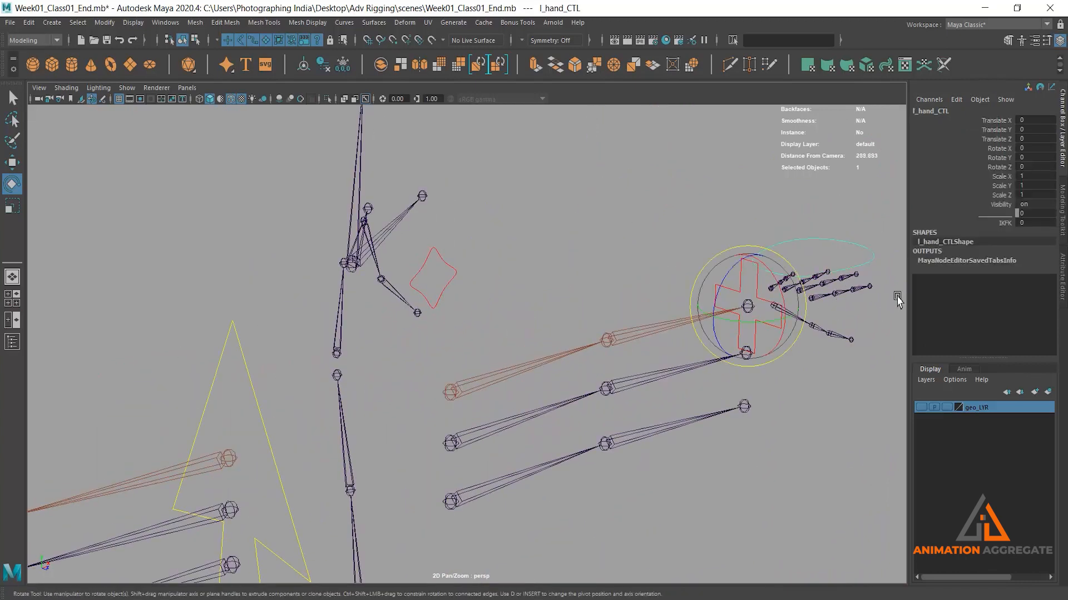
drag(995, 121, 999, 140)
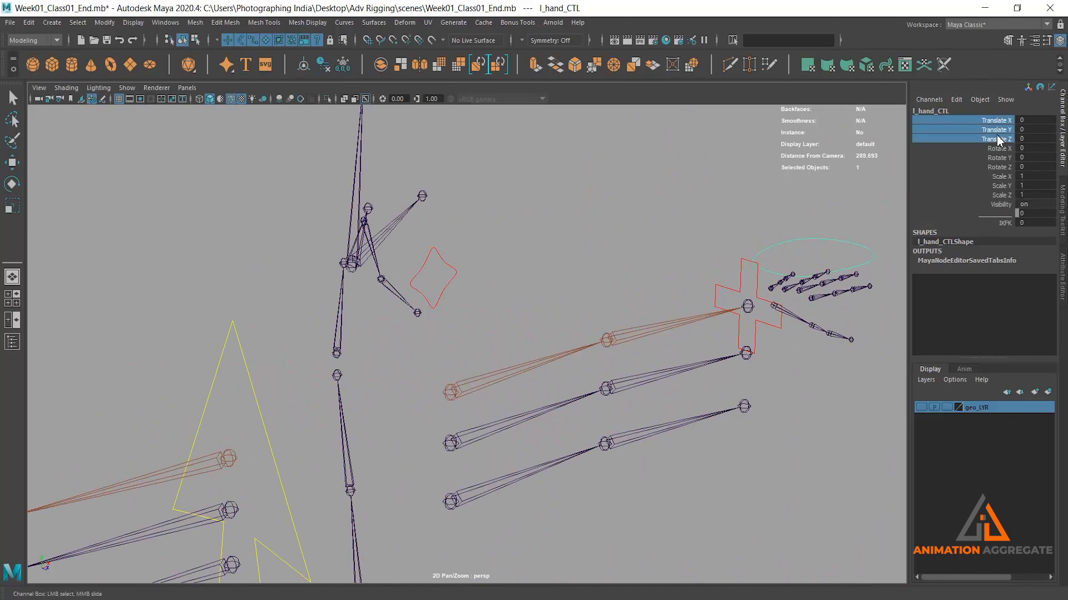
ctrl+click(1002, 177)
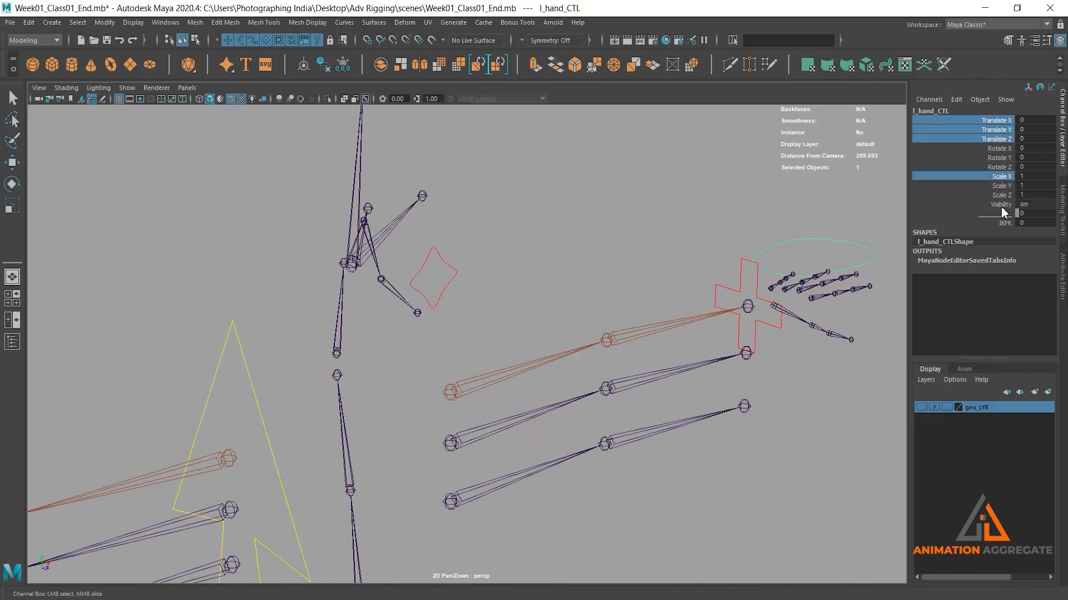
ctrl+drag(998, 191, 995, 209)
right_click(1000, 184)
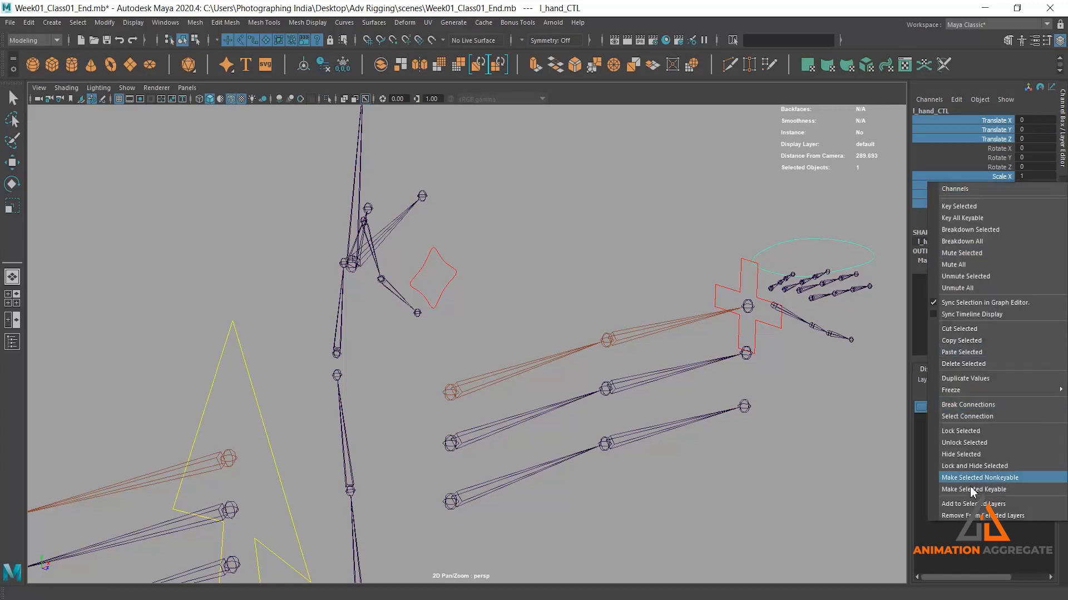
click(989, 477)
key(e)
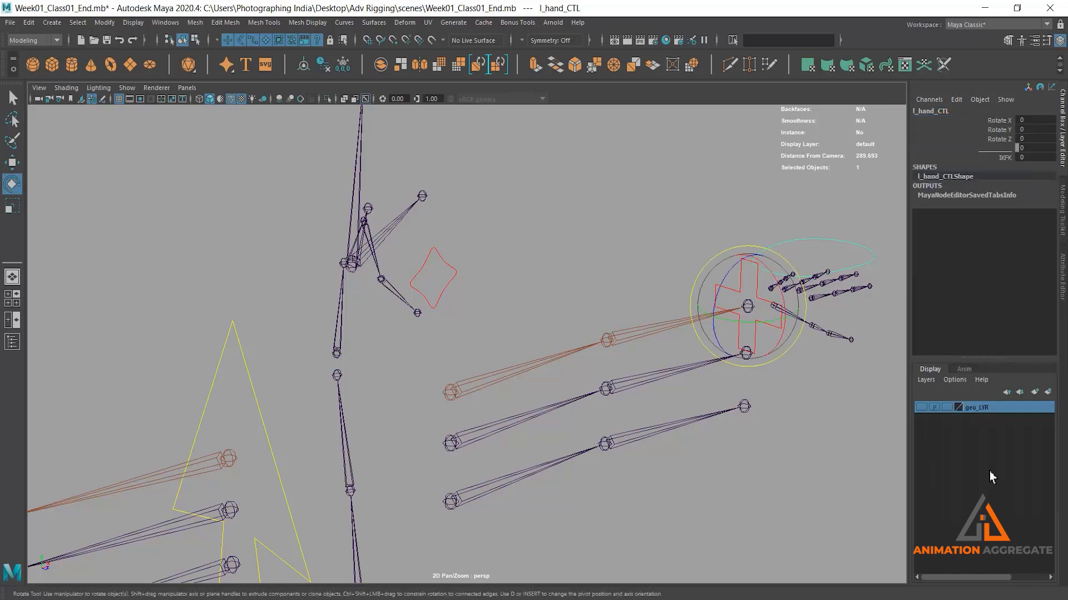
- Add a keyable float attribute named thumbCurl to both hand controls
alt+drag(810, 424, 236, 378)
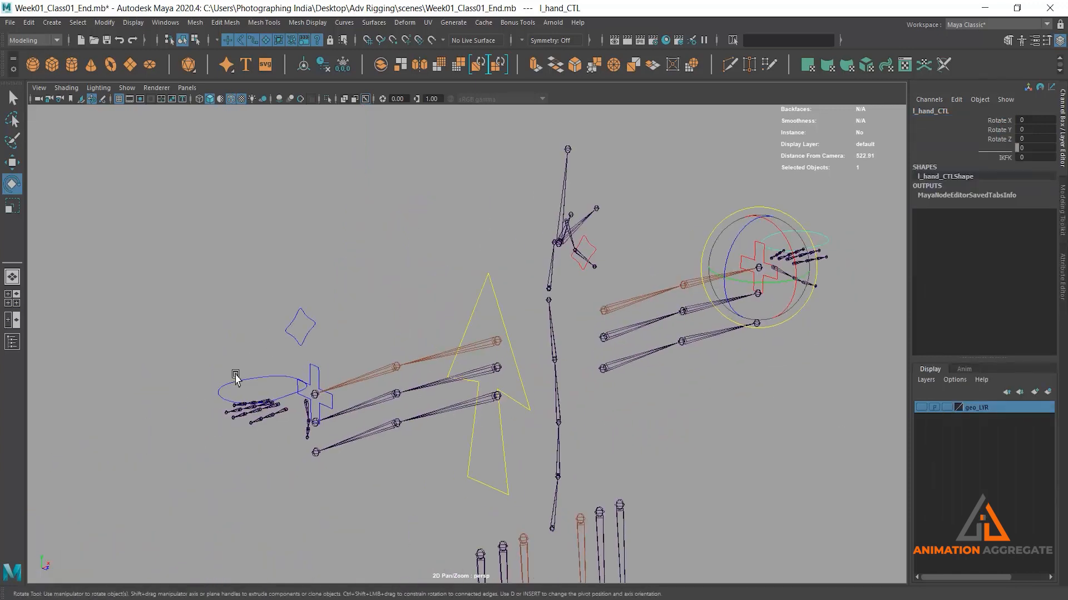
shift+click(266, 380)
alt+middle_drag(491, 300, 625, 293)
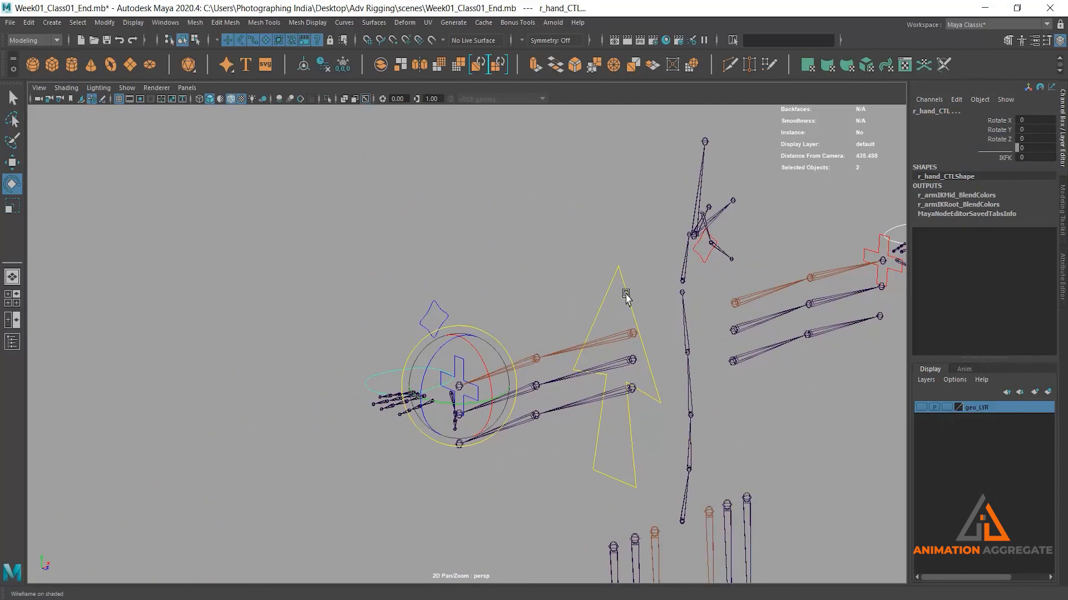
alt+middle_drag(636, 219, 612, 214)
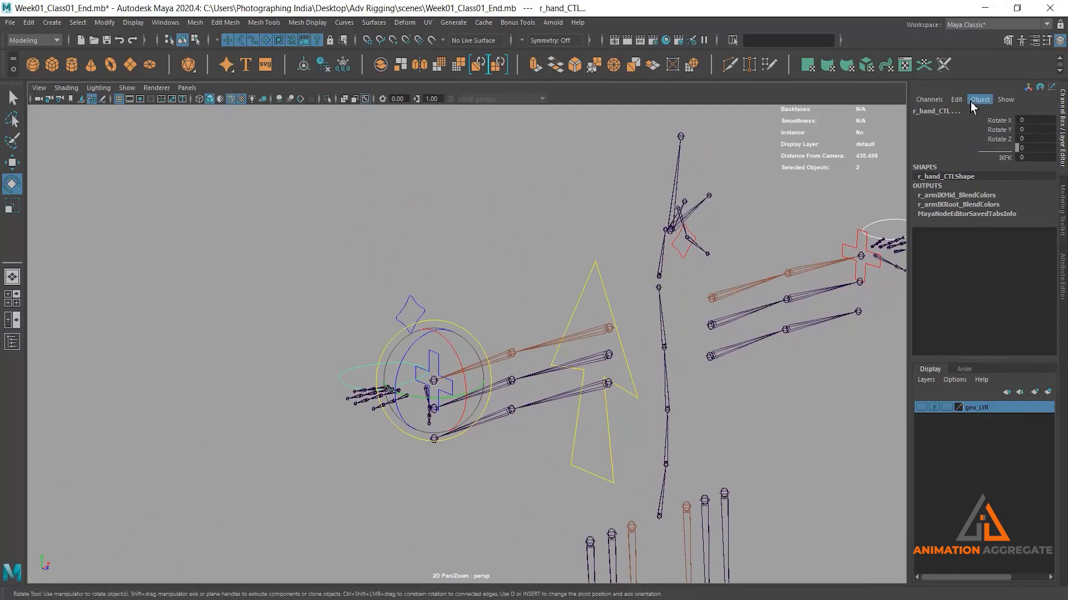
click(956, 100)
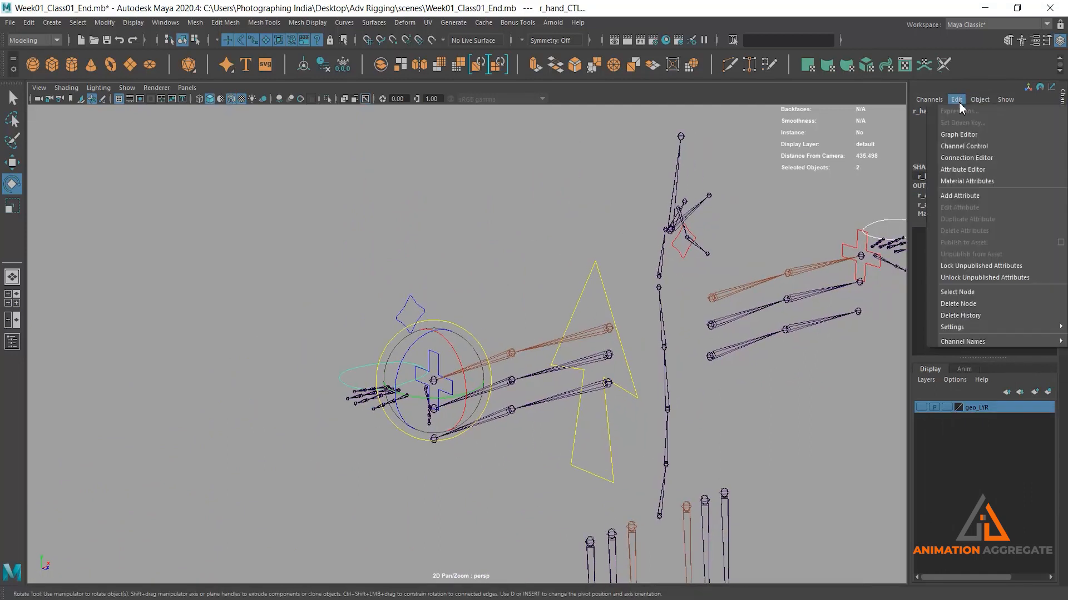
click(970, 195)
click(763, 232)
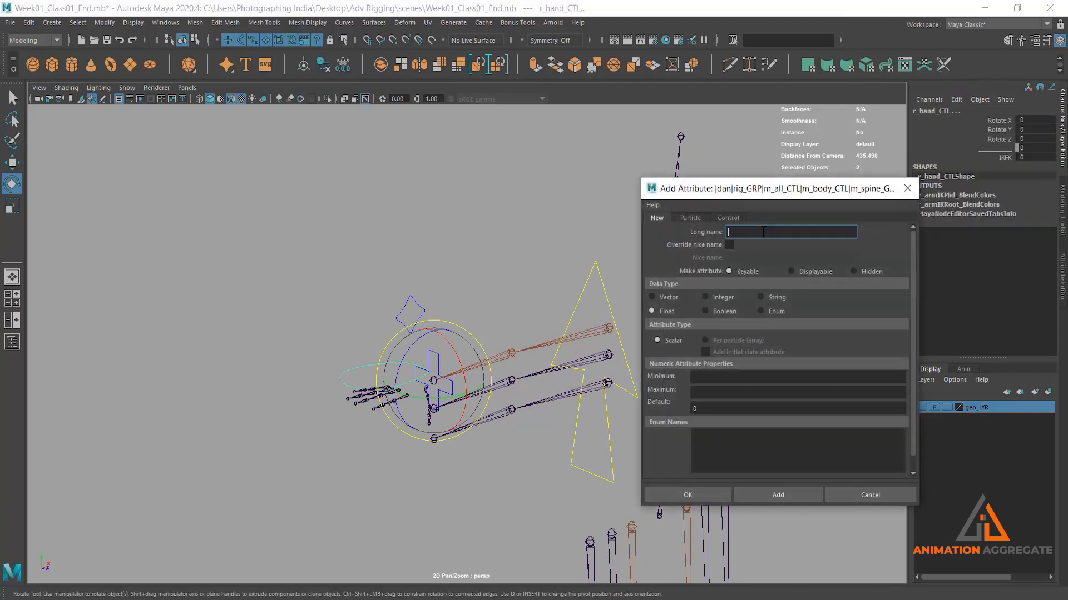
text(thumbCurl)
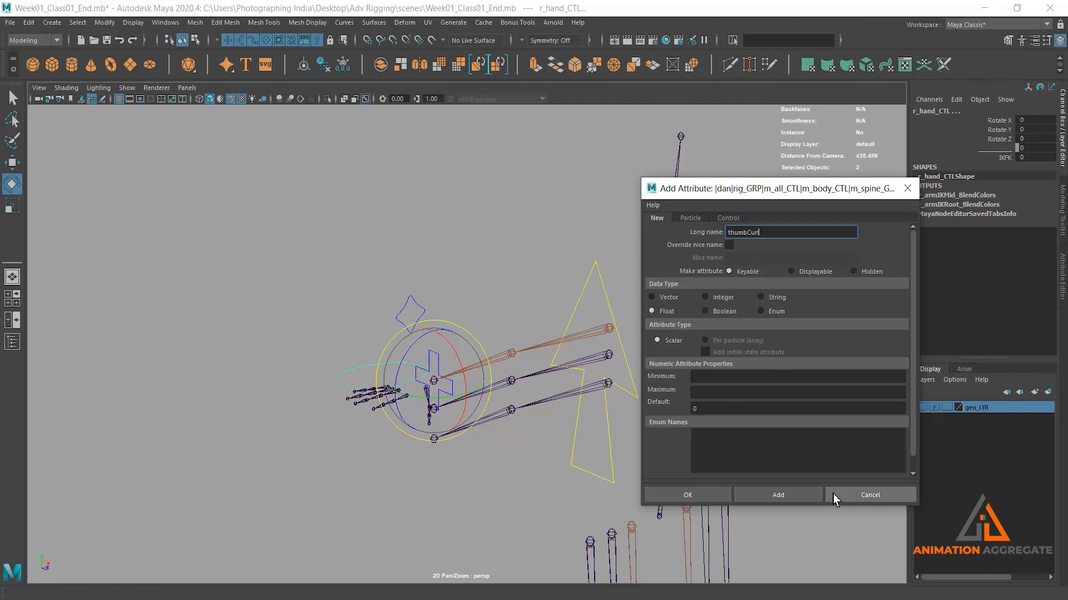
click(796, 498)
- Add keyable float attributes named indexCurl and middleCurl to both hand controls
text(indexCurl)
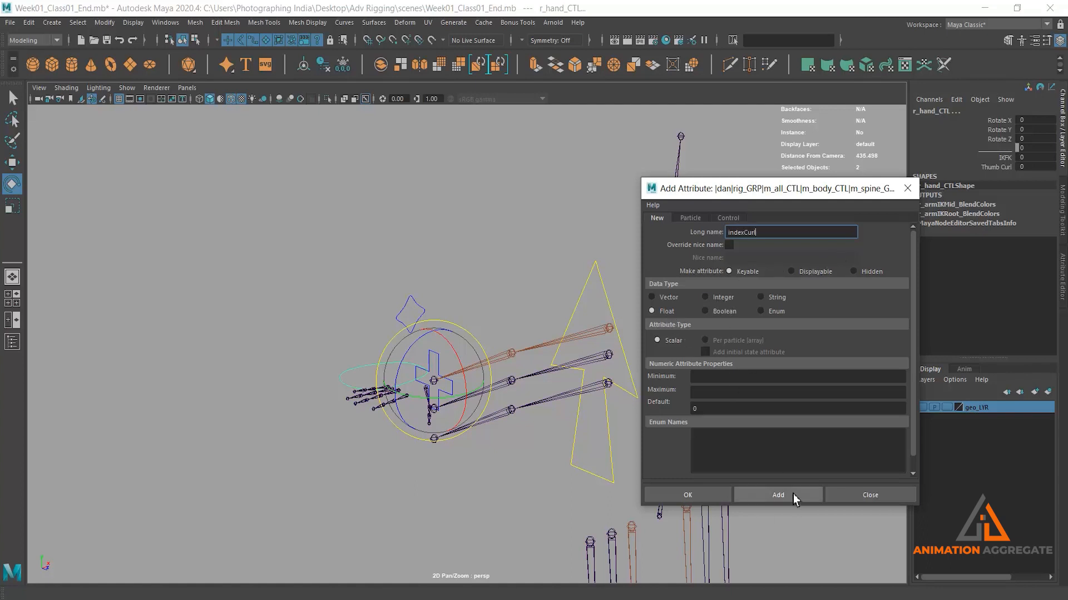
click(792, 494)
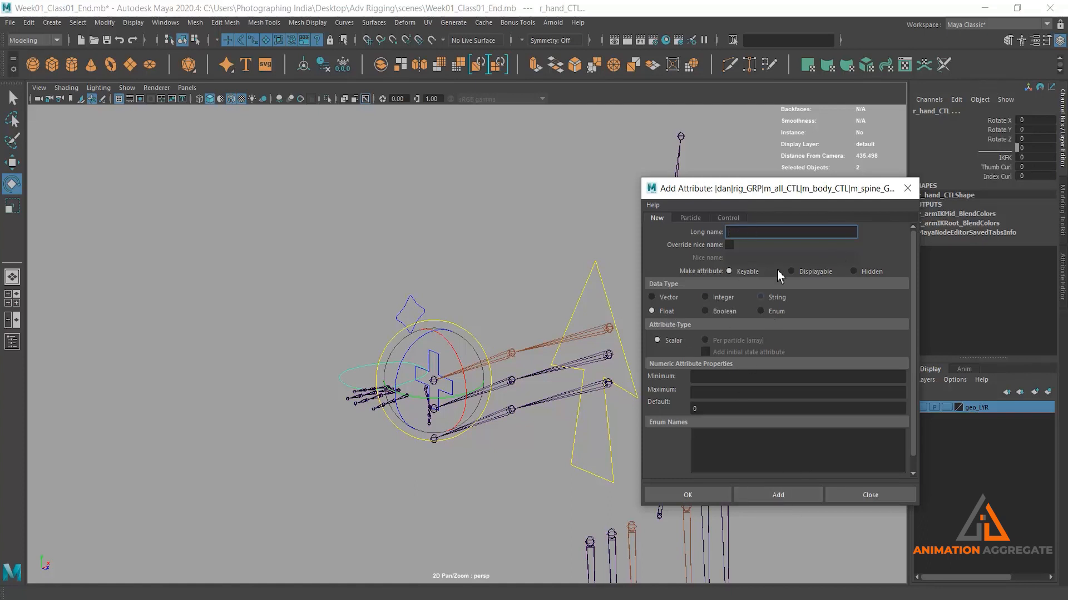
click(788, 231)
text(middleCurl)
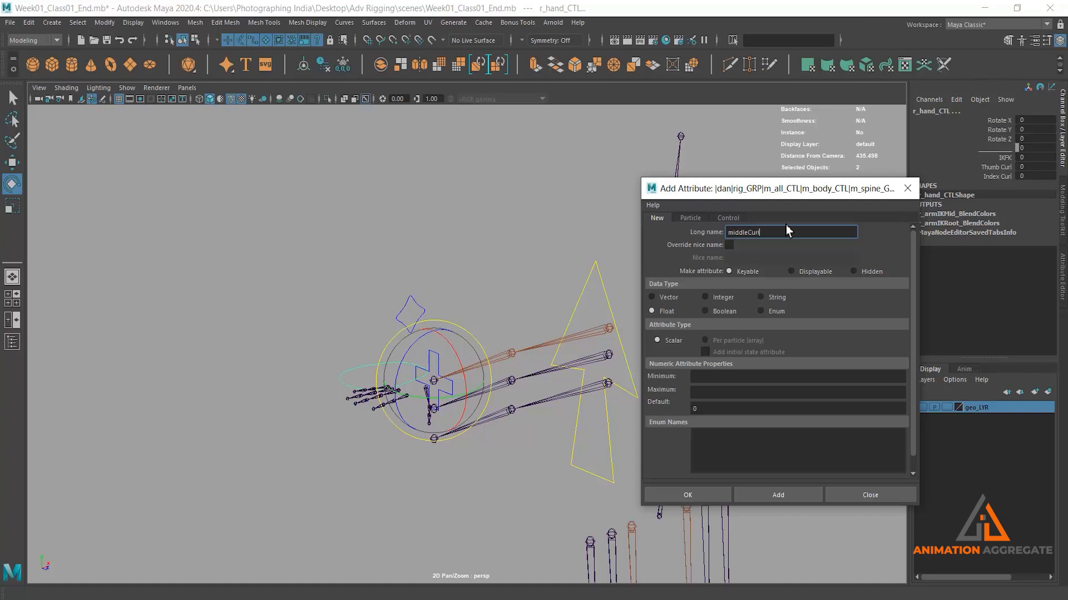
click(795, 493)
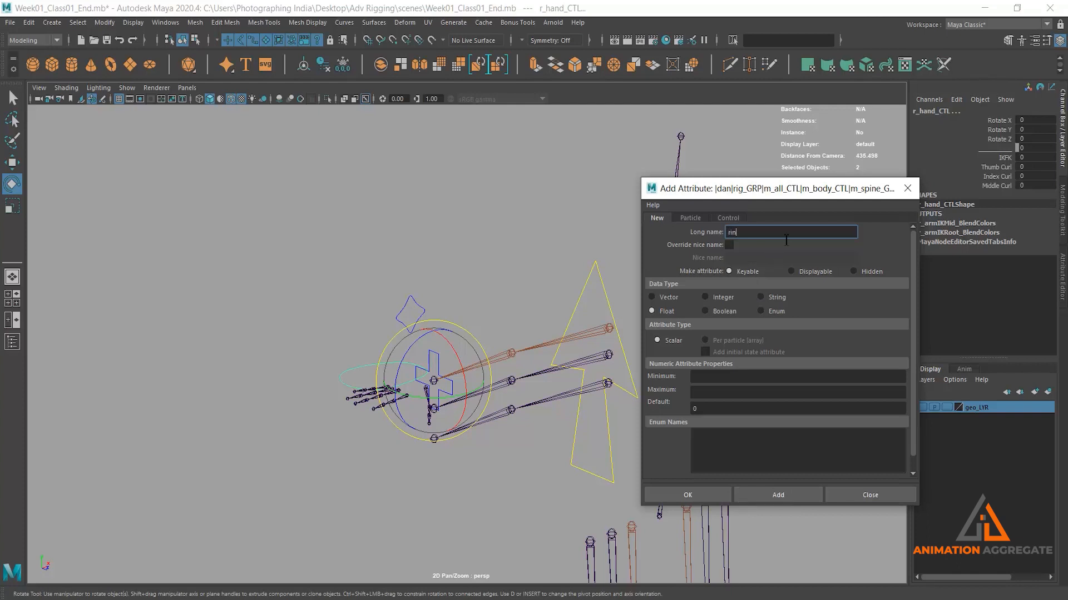
- Add keyable float attributes named ringCurl and pinkyCurl to both hand controls, and finish adding attributes
text(ringCurl)
click(788, 493)
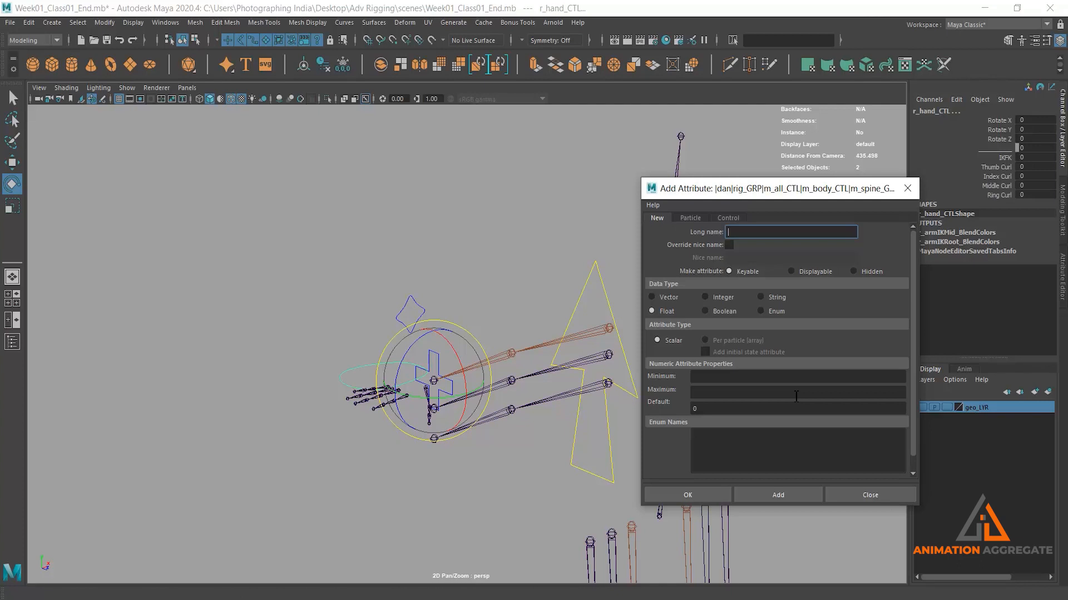
text(p)
click(699, 496)
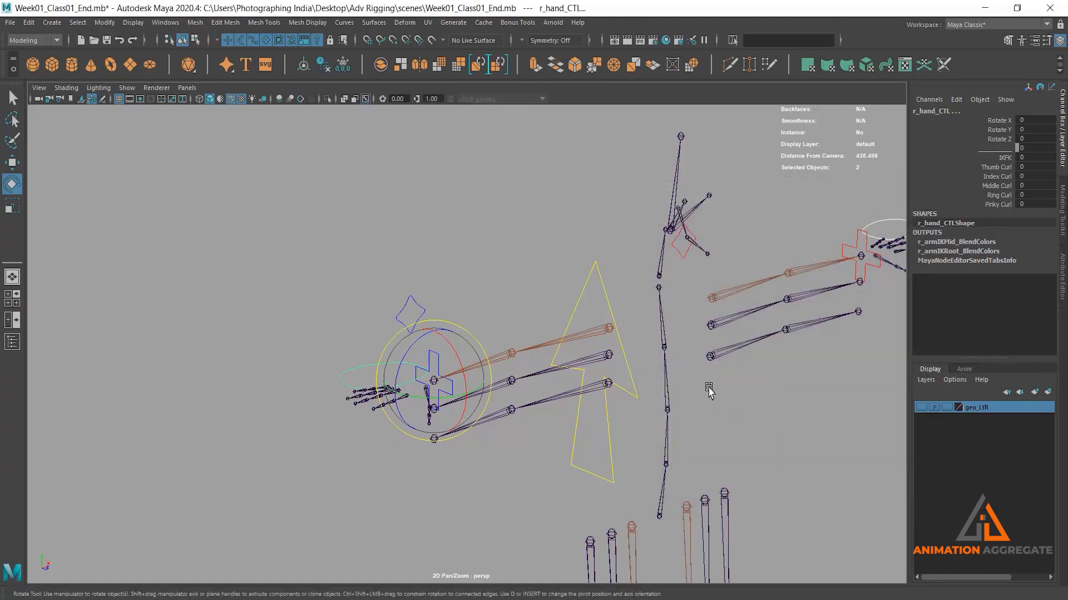
alt+right_drag(709, 388, 689, 343)
alt+drag(689, 343, 602, 360)
alt+middle_drag(472, 335, 581, 363)
key(q)
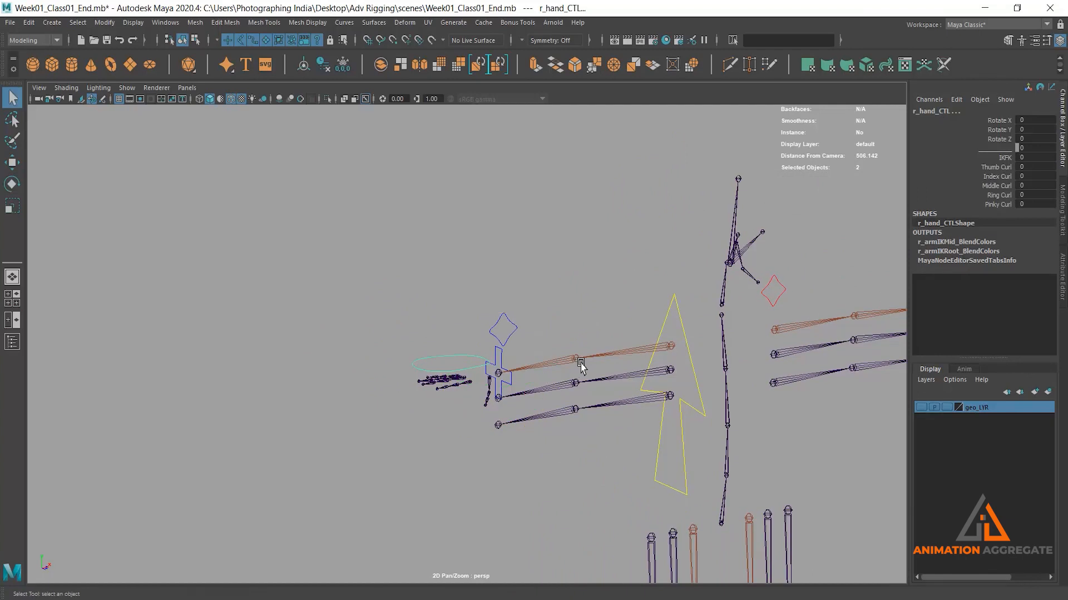
alt+drag(603, 379, 525, 317)
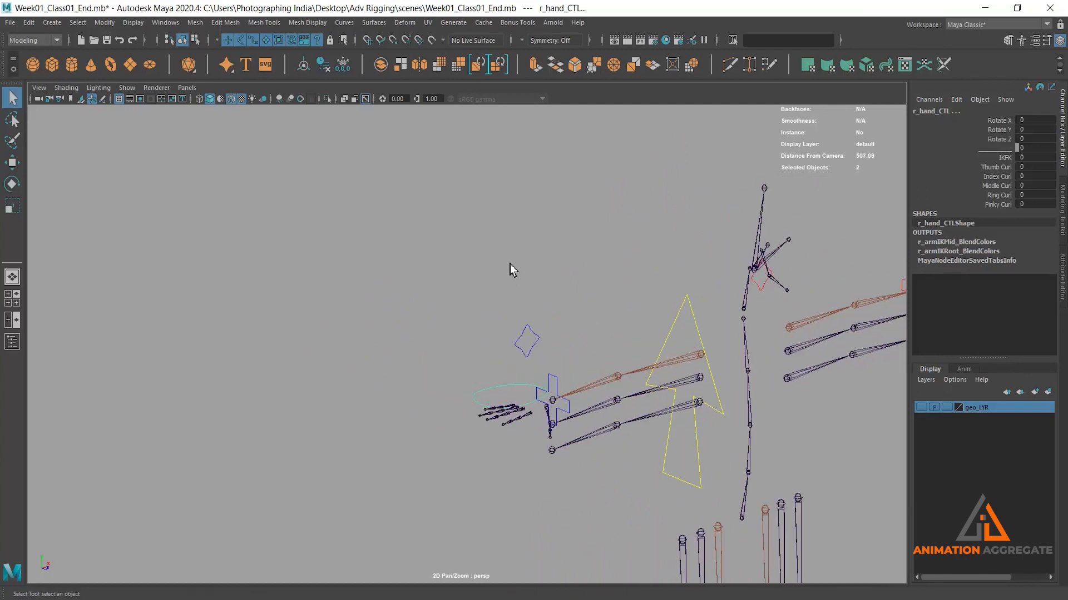
alt+right_drag(510, 265, 567, 379)
alt+middle_drag(567, 379, 501, 274)
alt+right_drag(501, 274, 504, 357)
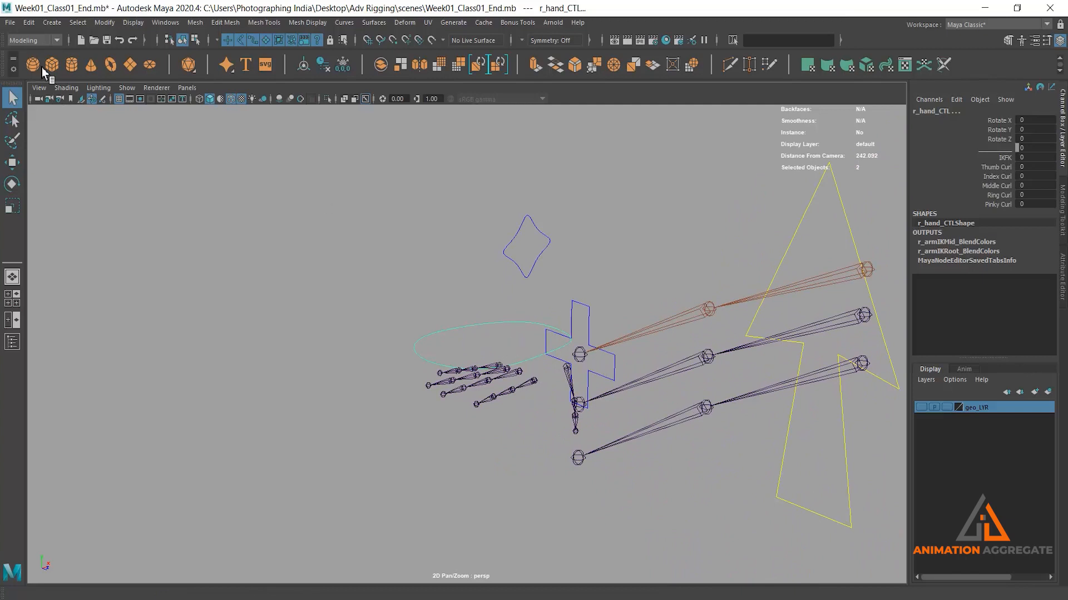
- Open the Connection Editor for the two hand controls and place it clear of the right hand's finger joints
click(165, 22)
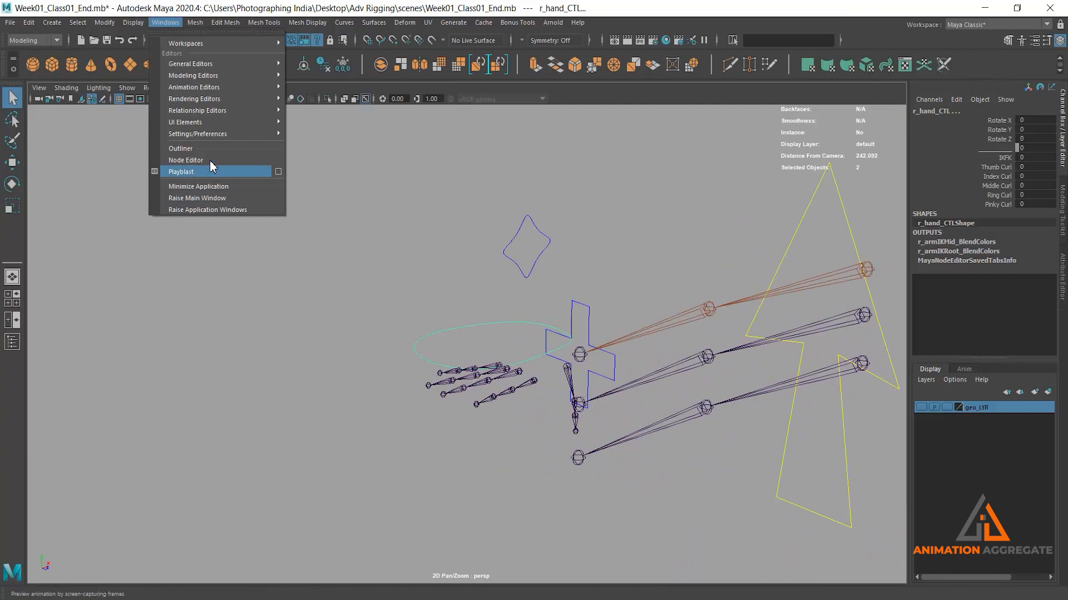
mouse_move(267, 70)
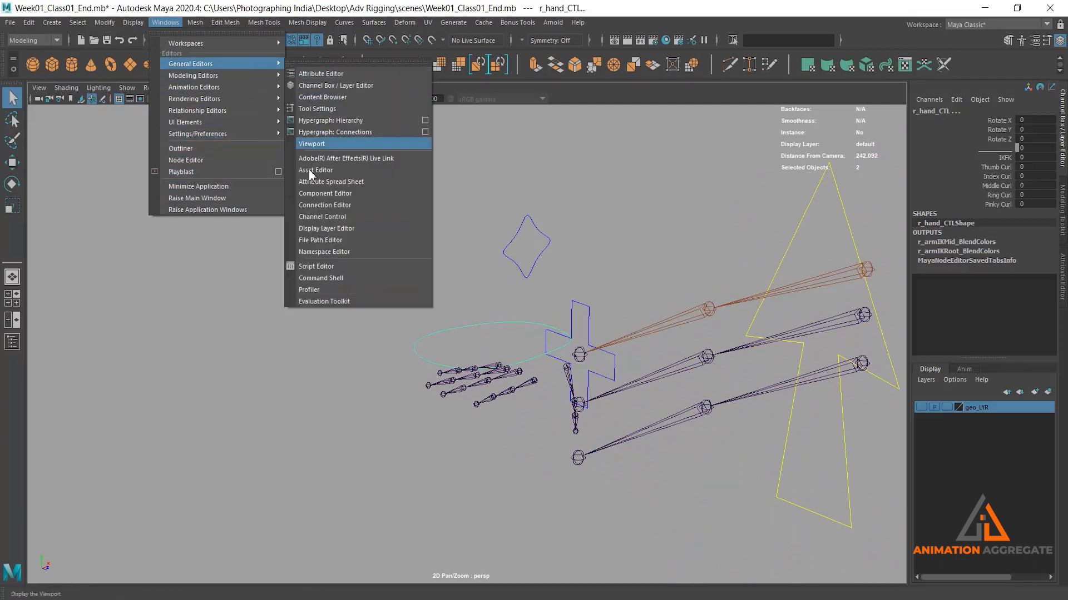
click(339, 205)
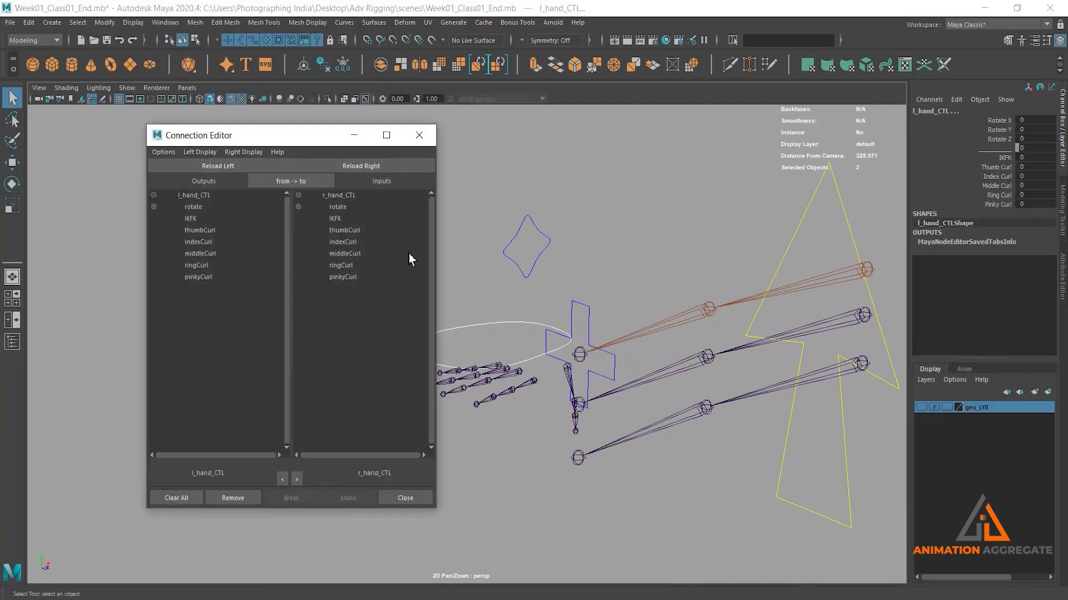
drag(240, 144, 676, 184)
alt+middle_drag(396, 291, 299, 310)
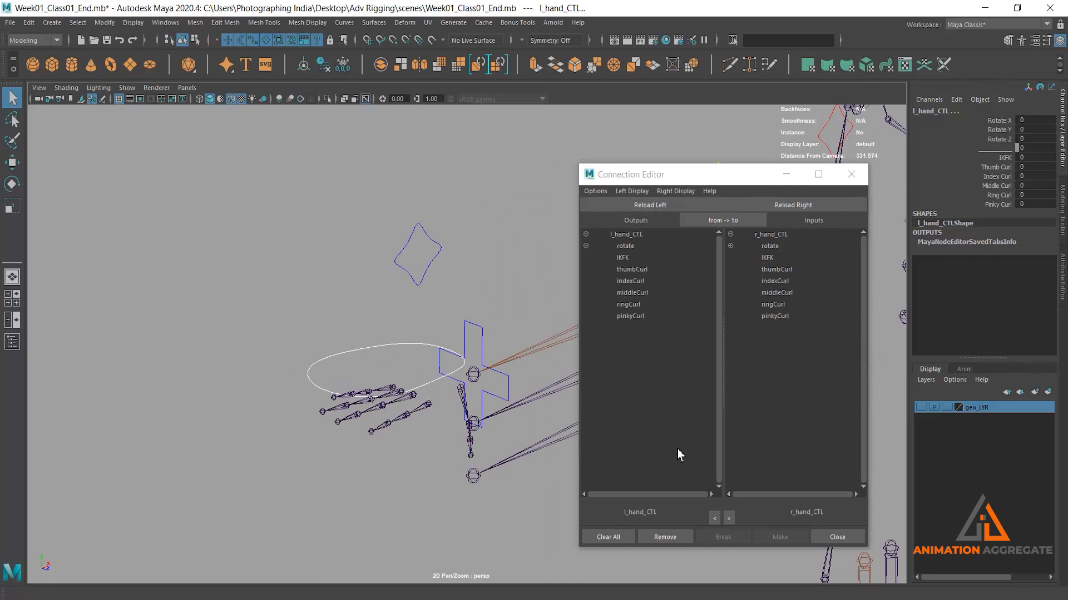
- Show the left hand control's non-keyable attributes in the Connection Editor, look through the list and reload that side
click(633, 191)
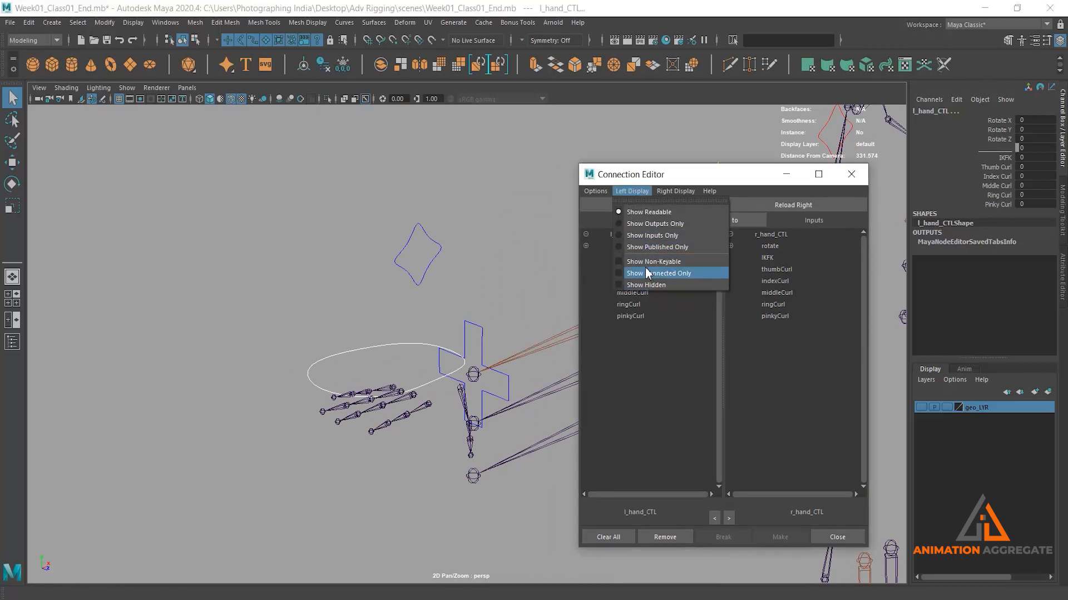
click(646, 265)
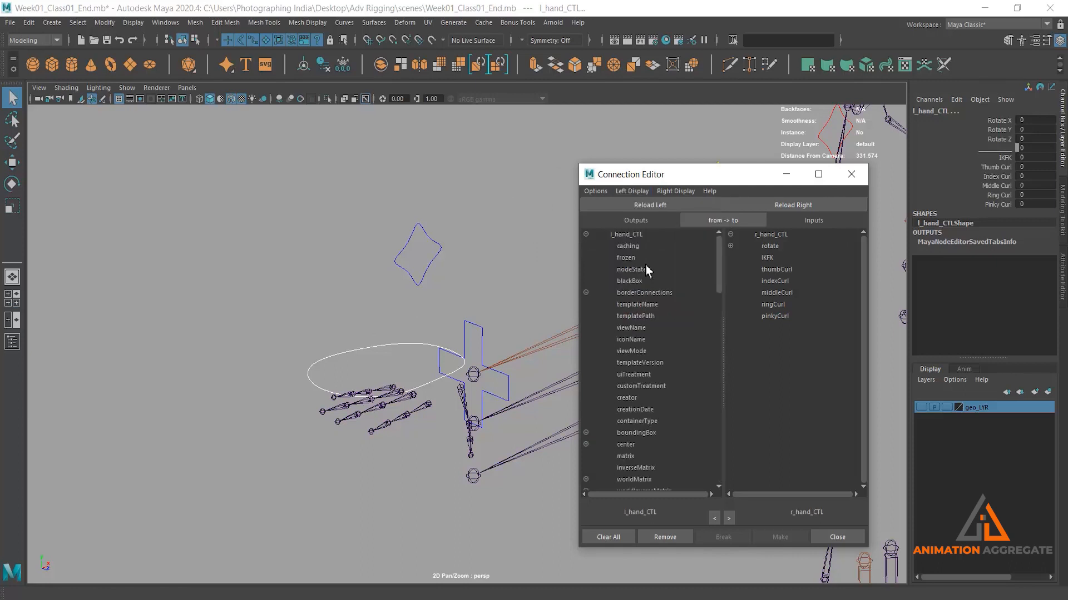
scroll(679, 296, down, 5)
scroll(680, 295, up, 5)
scroll(675, 354, down, 15)
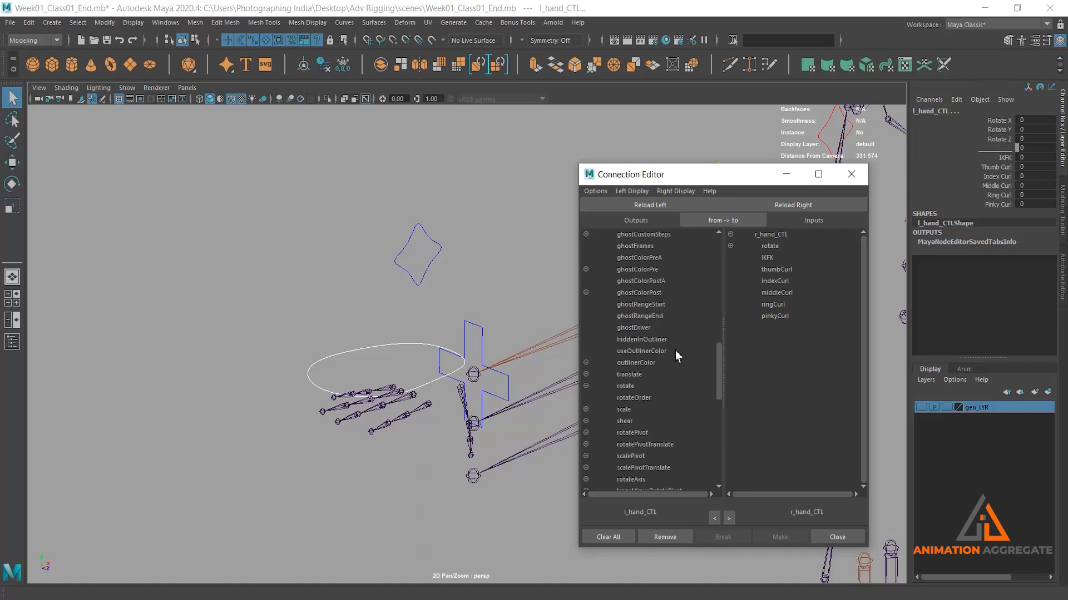
scroll(662, 457, up, 5)
click(650, 206)
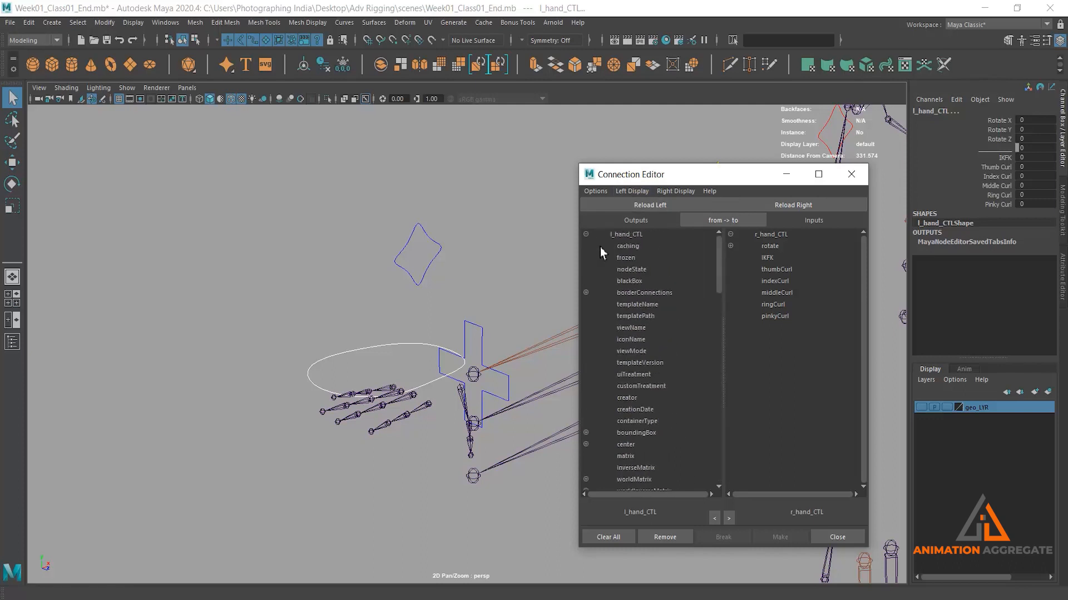
- Hide the left hand control's non-keyable attributes in the Connection Editor and check the display options for the receiving side
click(631, 191)
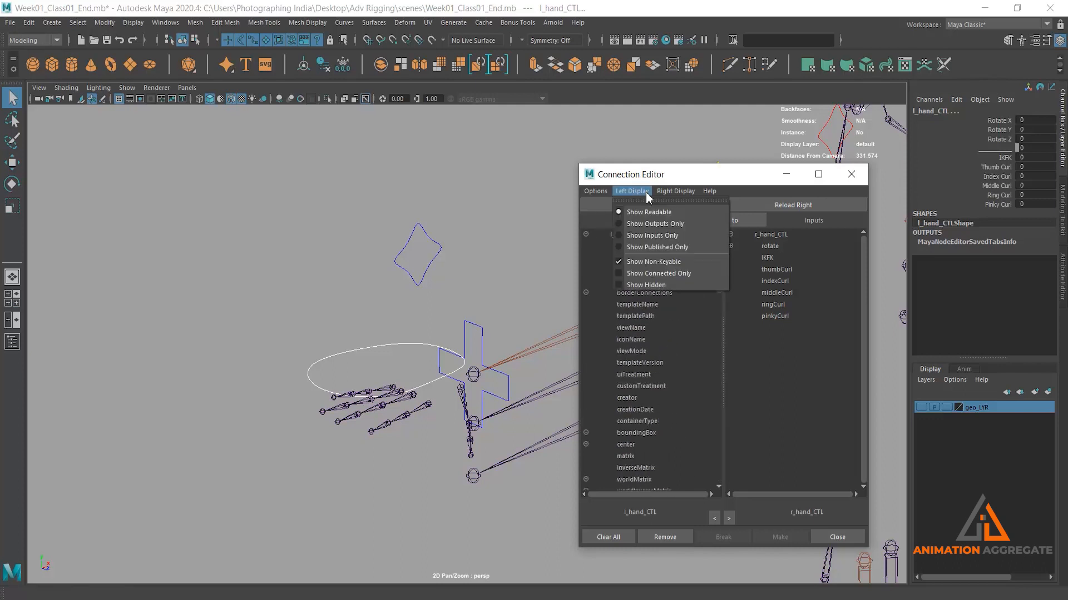
click(652, 262)
click(680, 191)
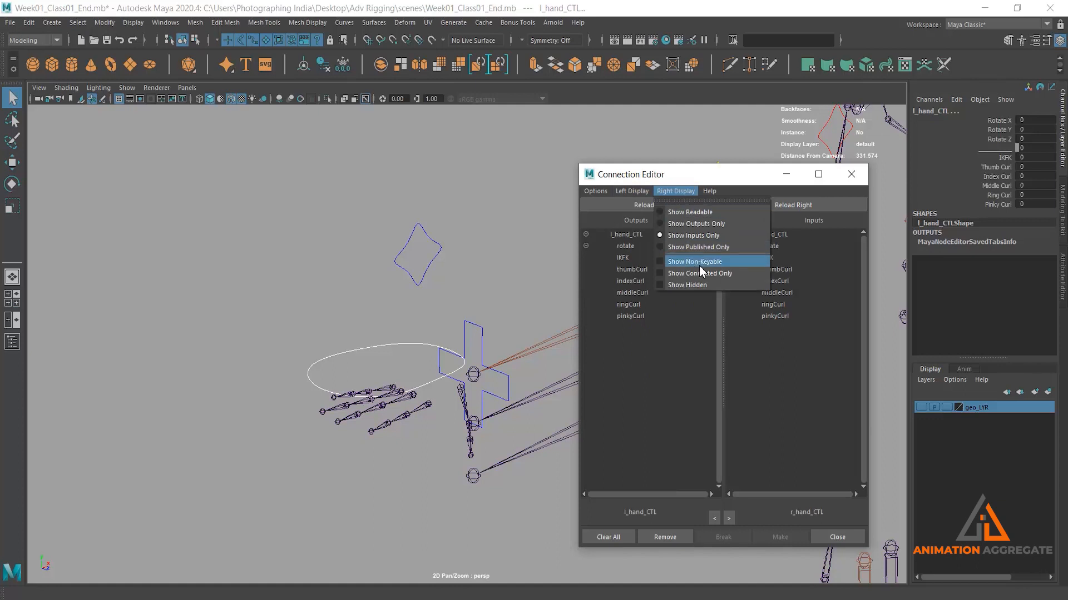
click(729, 381)
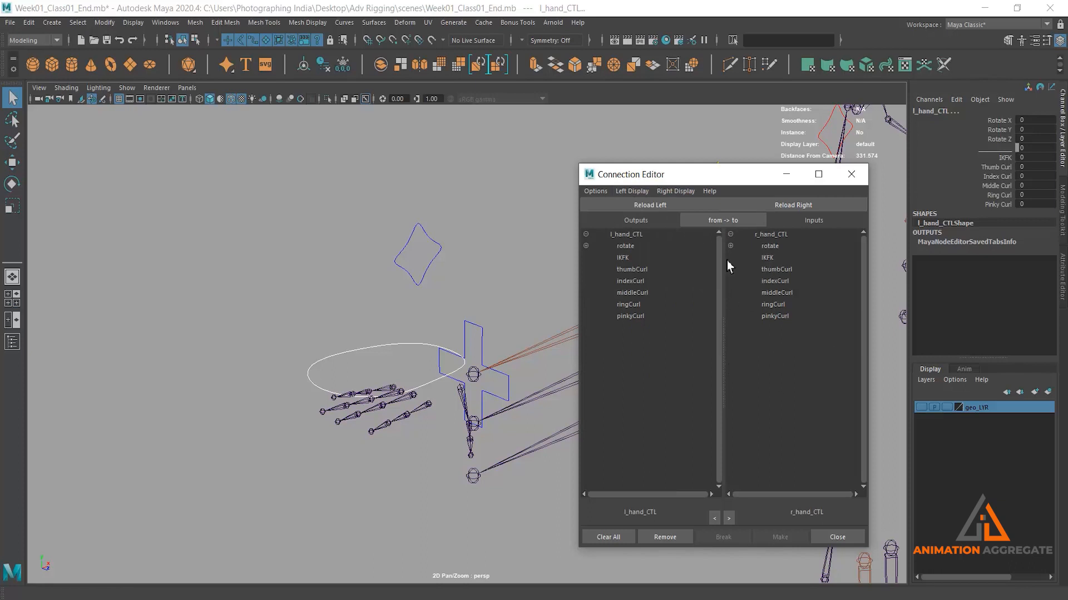
- Connect the left hand control's indexCurl to rotateX of the right index finger's root joint
click(641, 282)
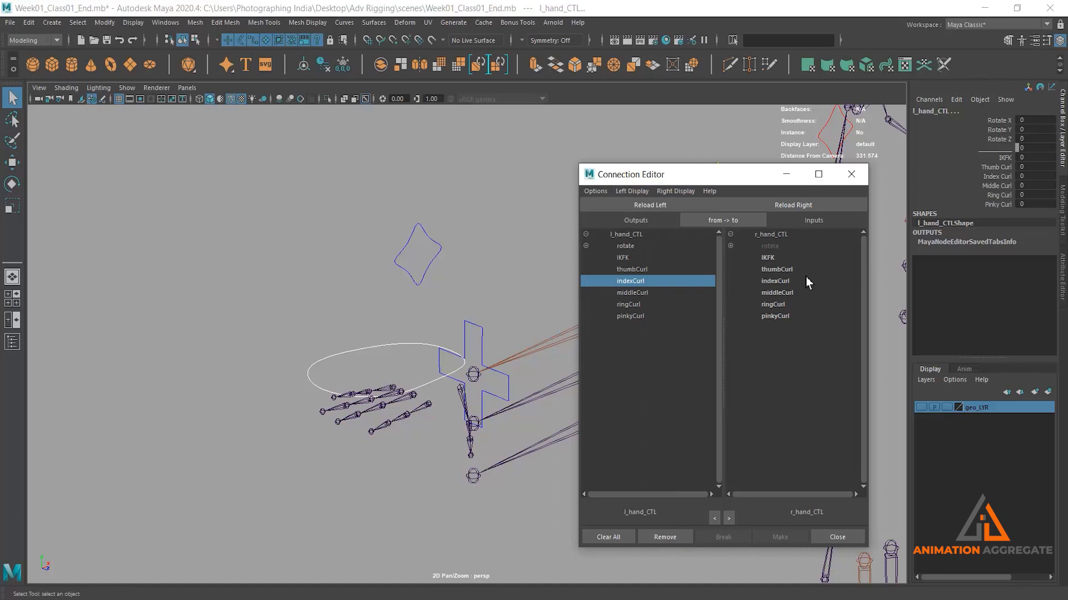
click(426, 410)
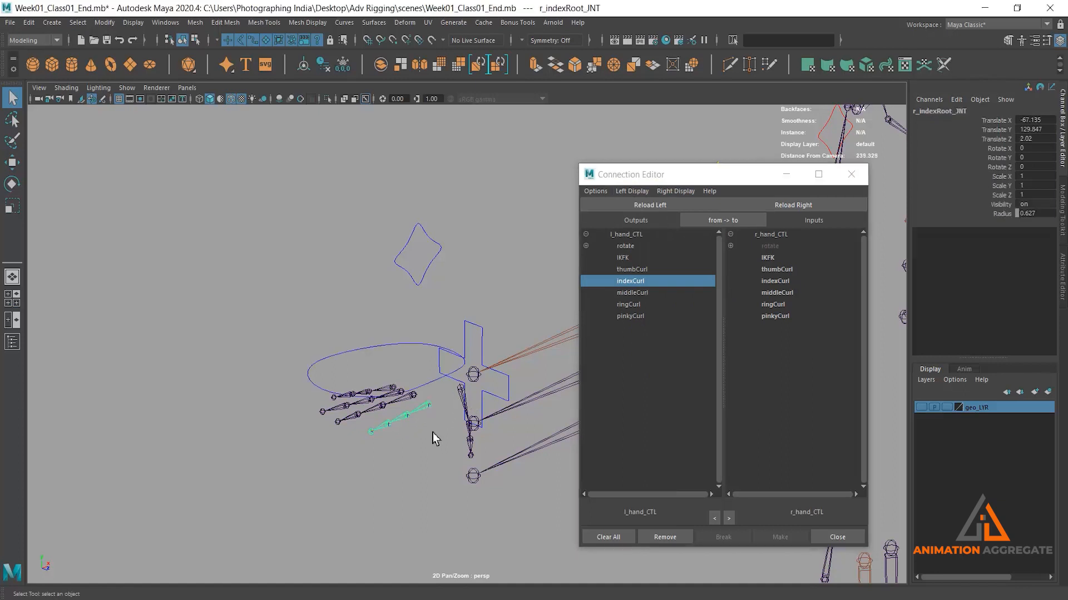
click(809, 206)
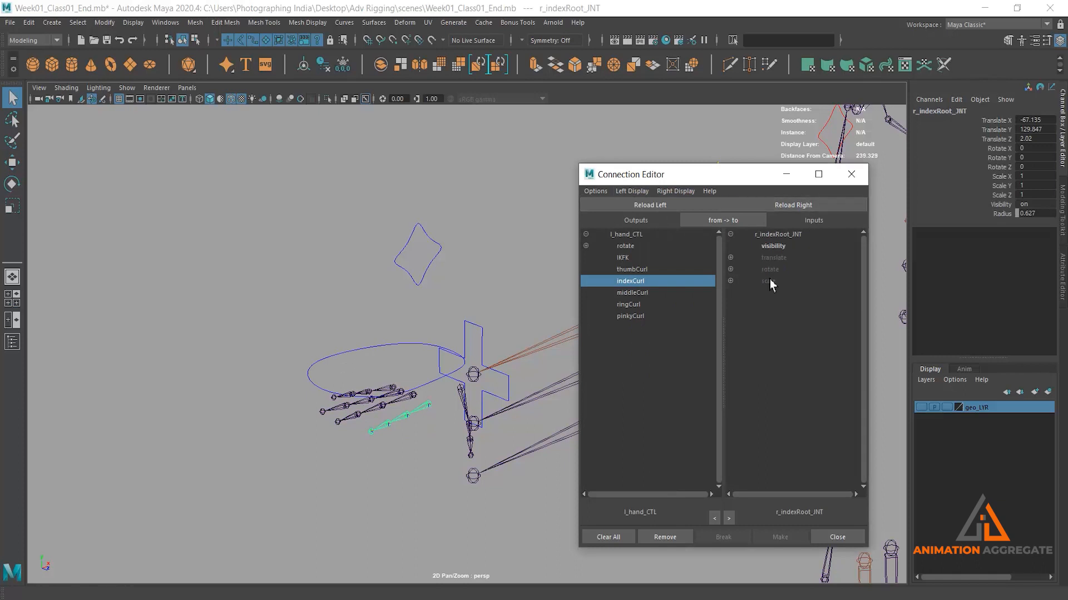
click(731, 269)
click(784, 281)
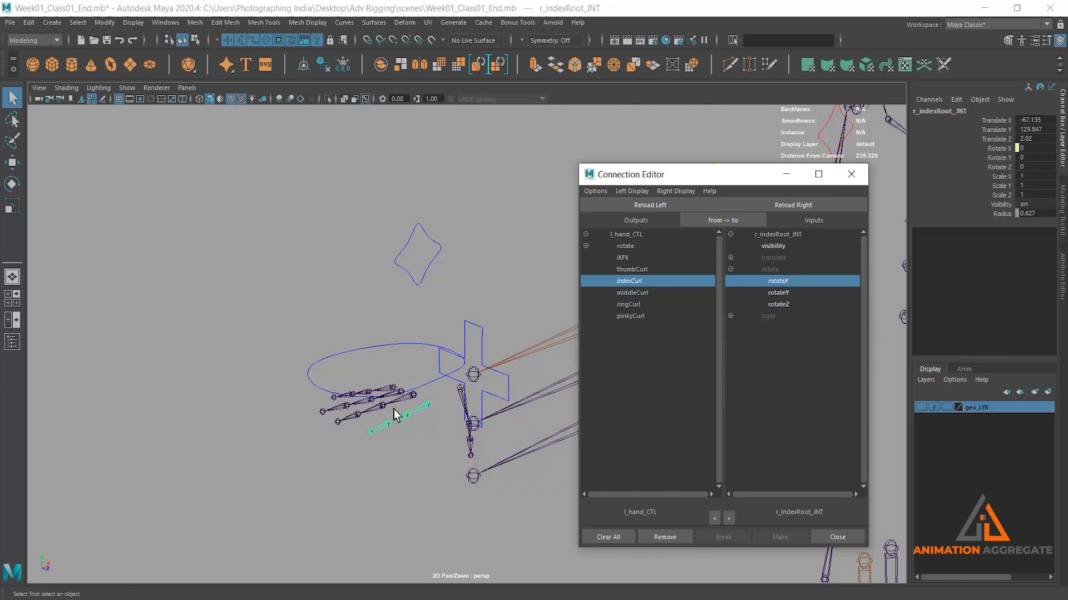
- Connect the left hand control's indexCurl to rotateX of the right index finger's middle joint
click(409, 417)
click(800, 206)
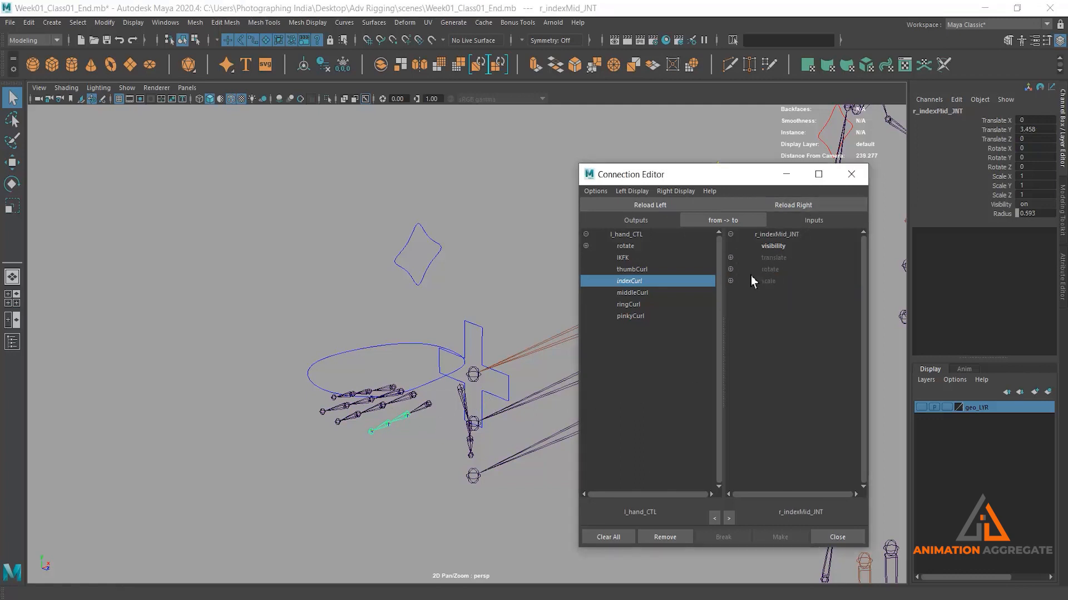
click(730, 270)
click(787, 281)
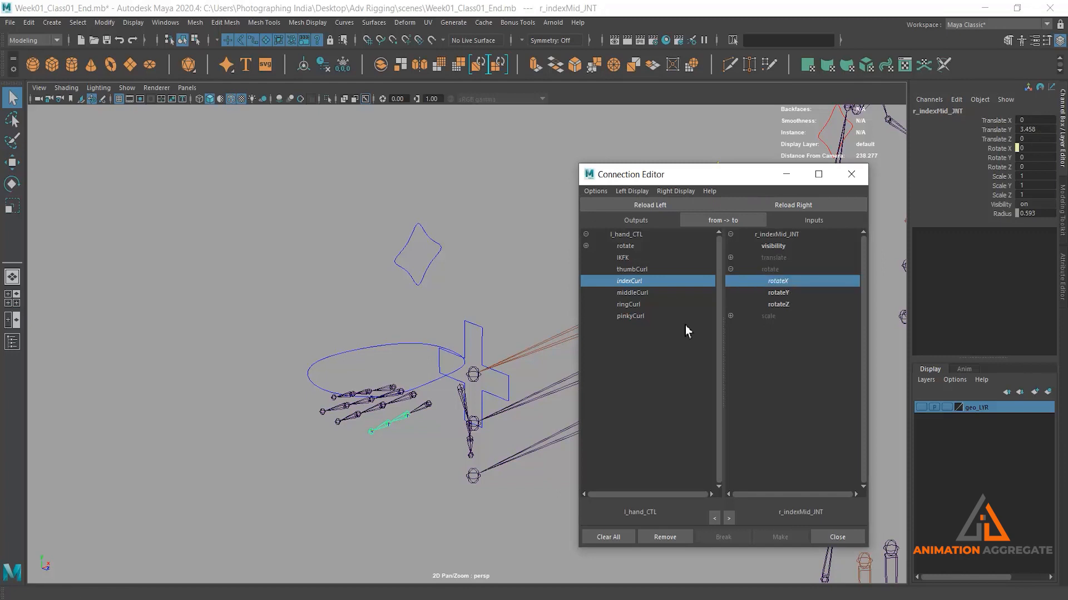
- Connect the left hand control's indexCurl to rotateX of the right index finger's tip joint and close the Connection Editor
click(389, 427)
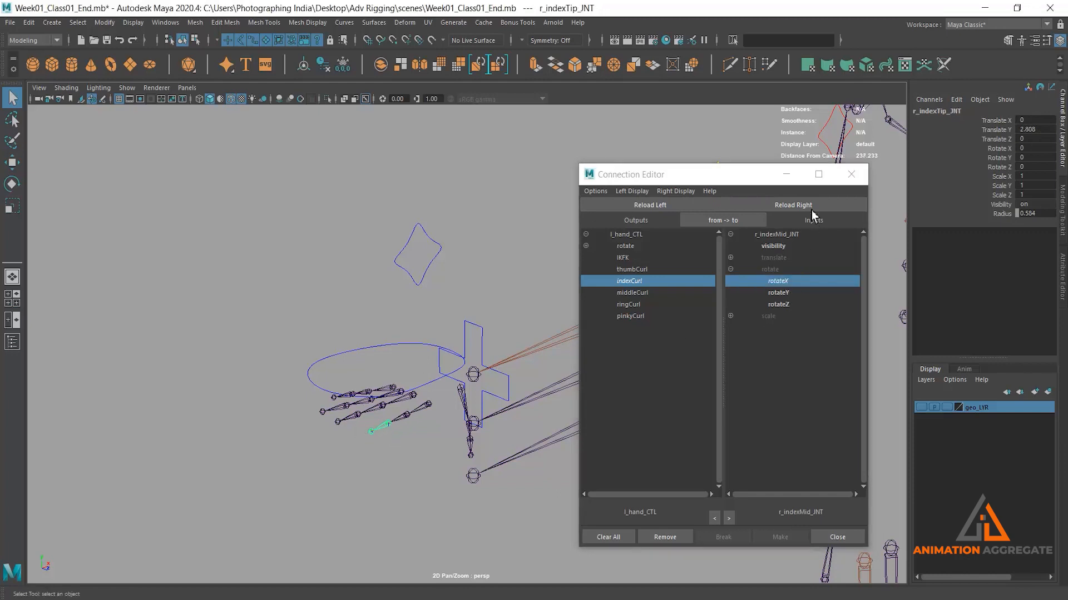
click(809, 206)
click(731, 270)
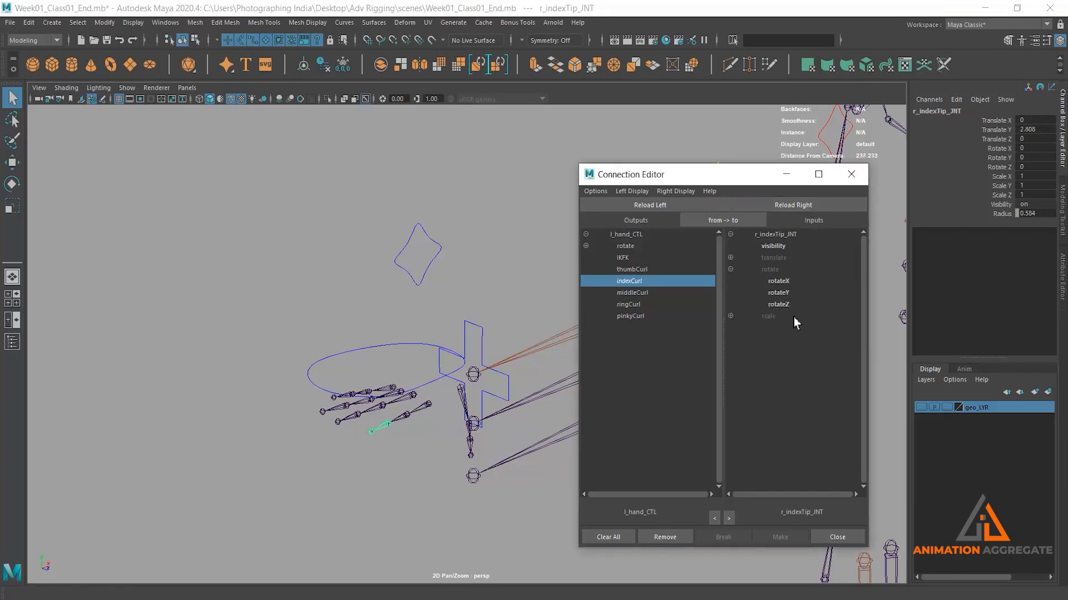
click(787, 281)
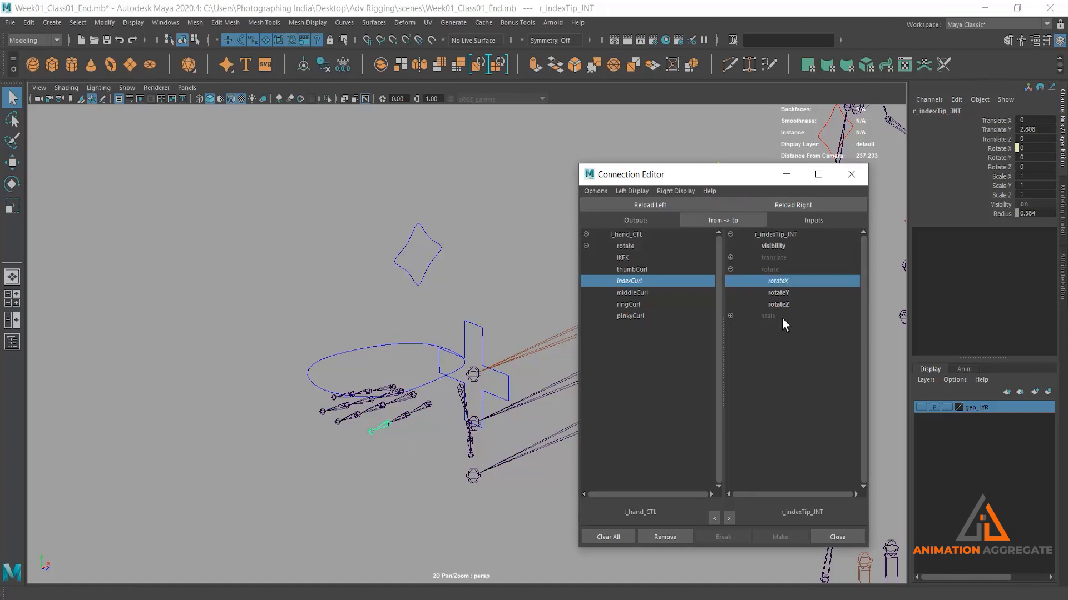
click(852, 537)
- Test the right hand control's Index Curl at -13.5, inspect the index finger, and undo the change
alt+right_drag(610, 441, 424, 328)
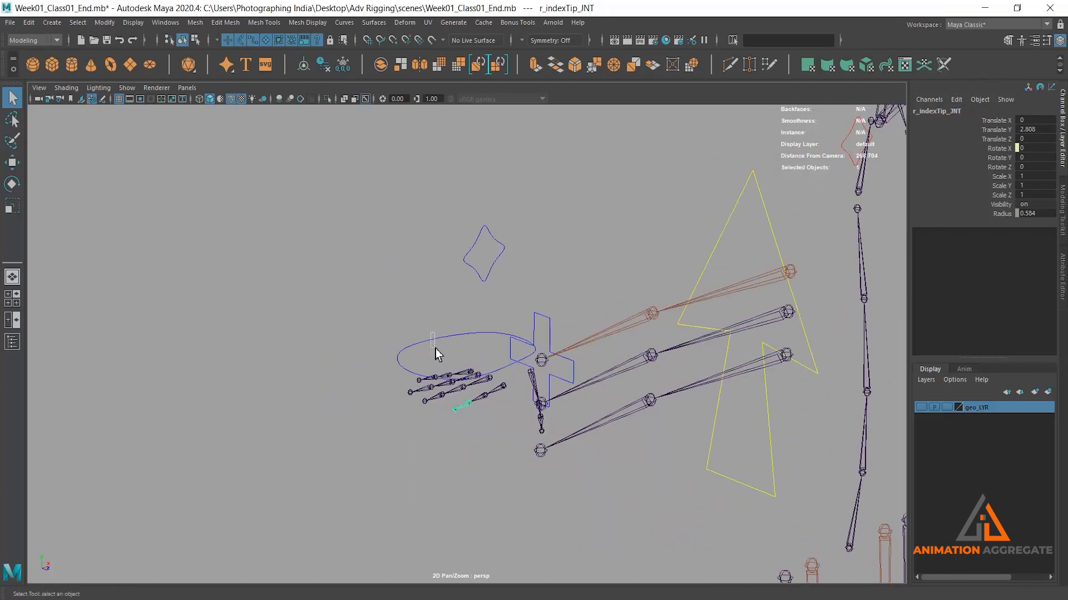
drag(435, 348, 436, 349)
click(997, 177)
middle_drag(533, 355, 459, 375)
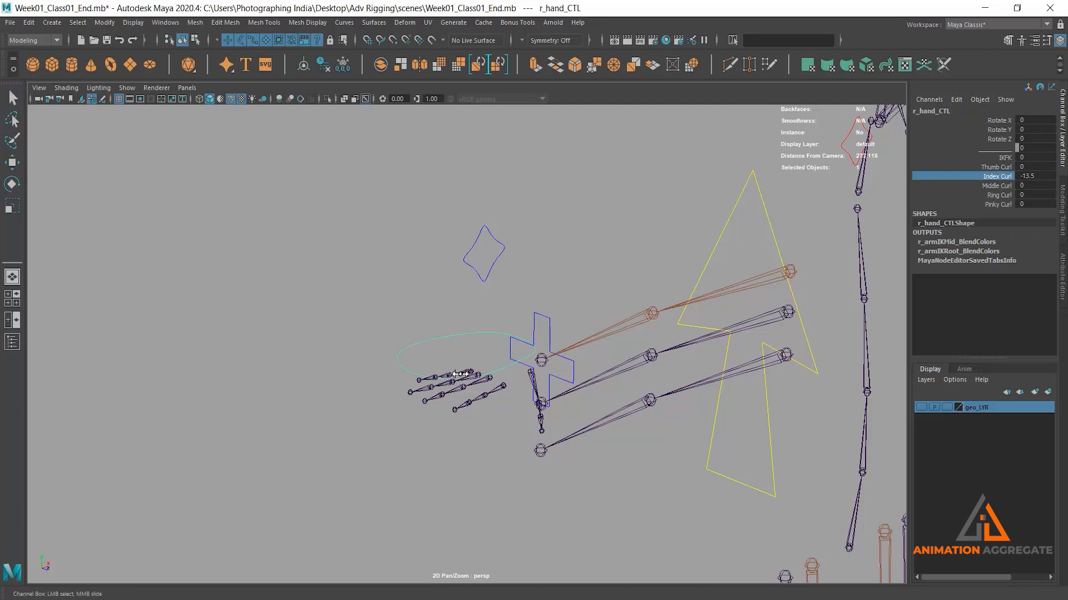
alt+drag(460, 375, 474, 393)
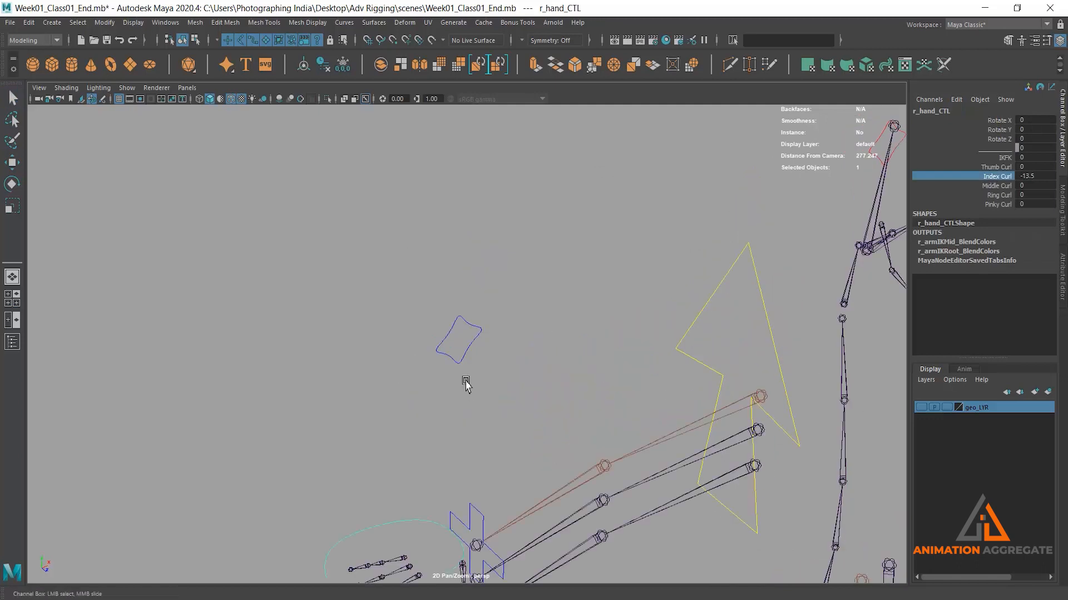
alt+middle_drag(465, 383, 505, 344)
key(ctrl+z)
- Select the left hand control and test its Index Curl attribute while watching the right index finger
alt+drag(539, 370, 539, 393)
alt+right_drag(540, 393, 533, 236)
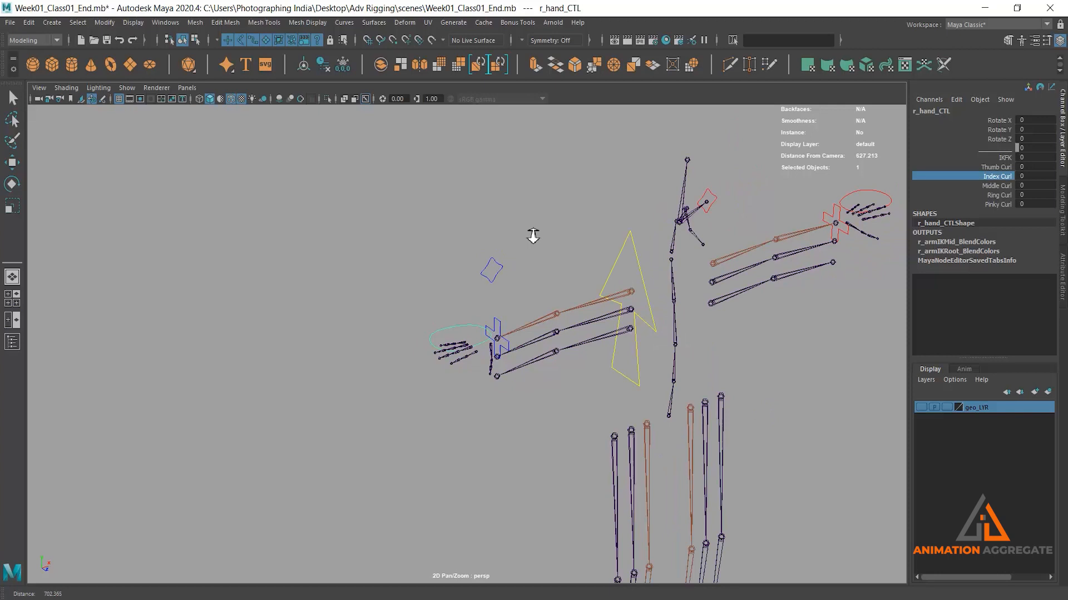
key(q)
click(876, 199)
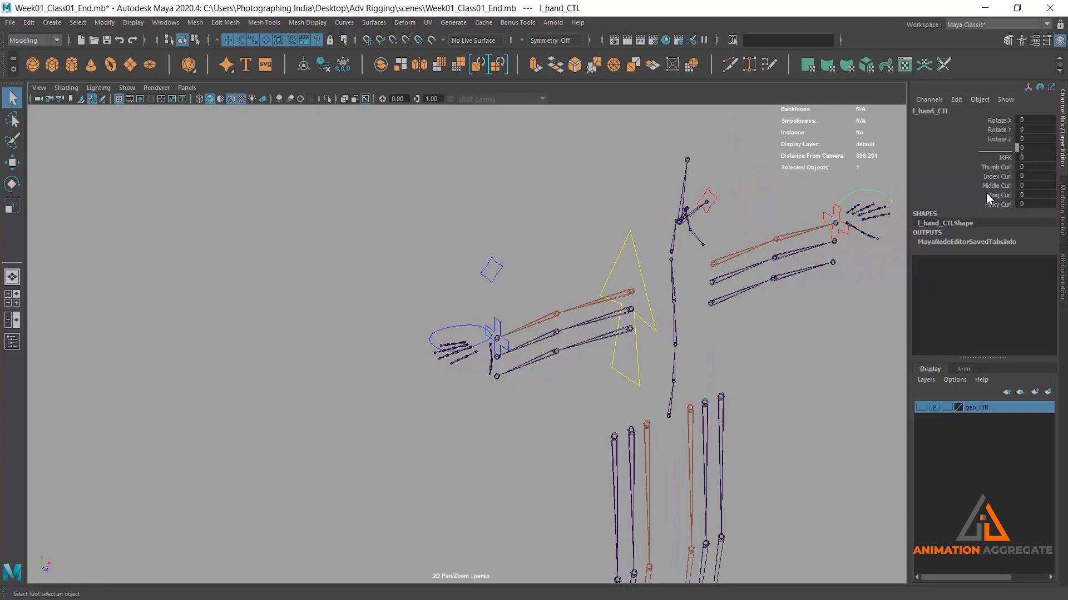
click(997, 176)
middle_drag(524, 358, 499, 334)
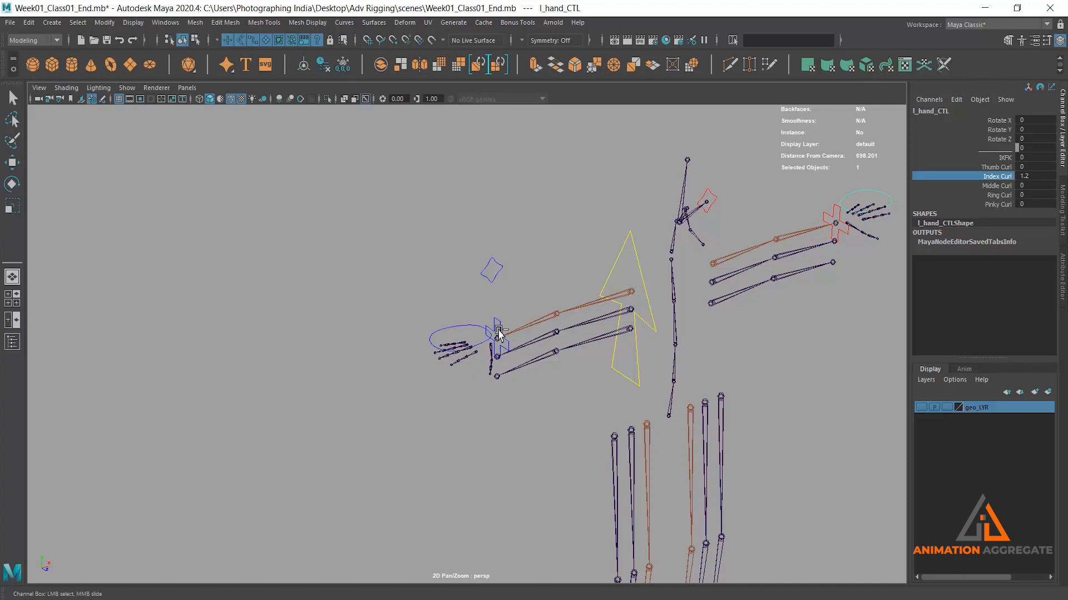
- Break the Rotate X connections on the root, middle and tip joints of the right index finger
click(464, 357)
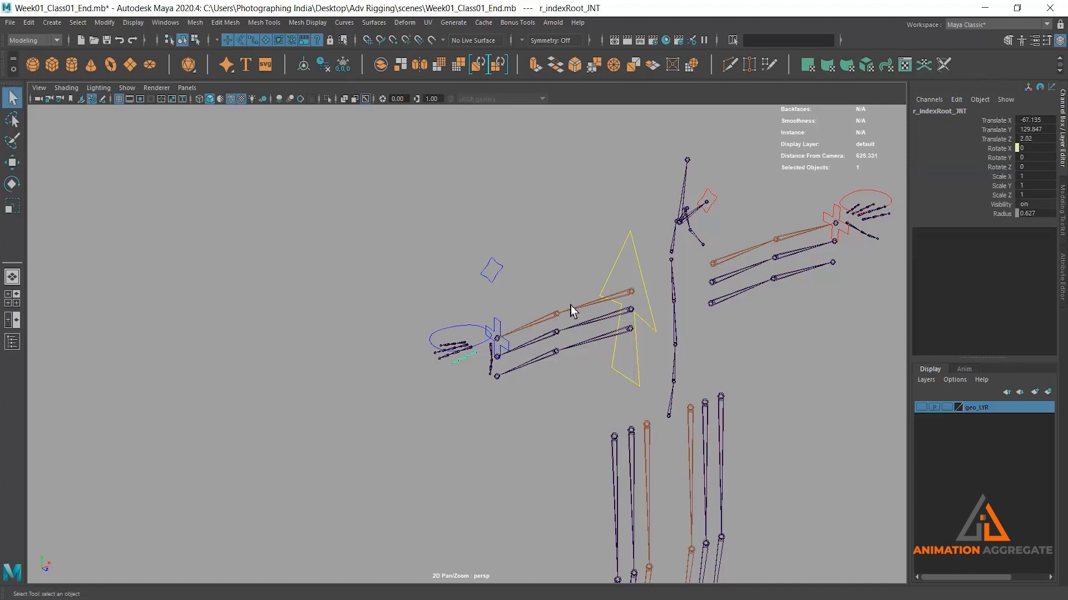
scroll(571, 306, up, 4)
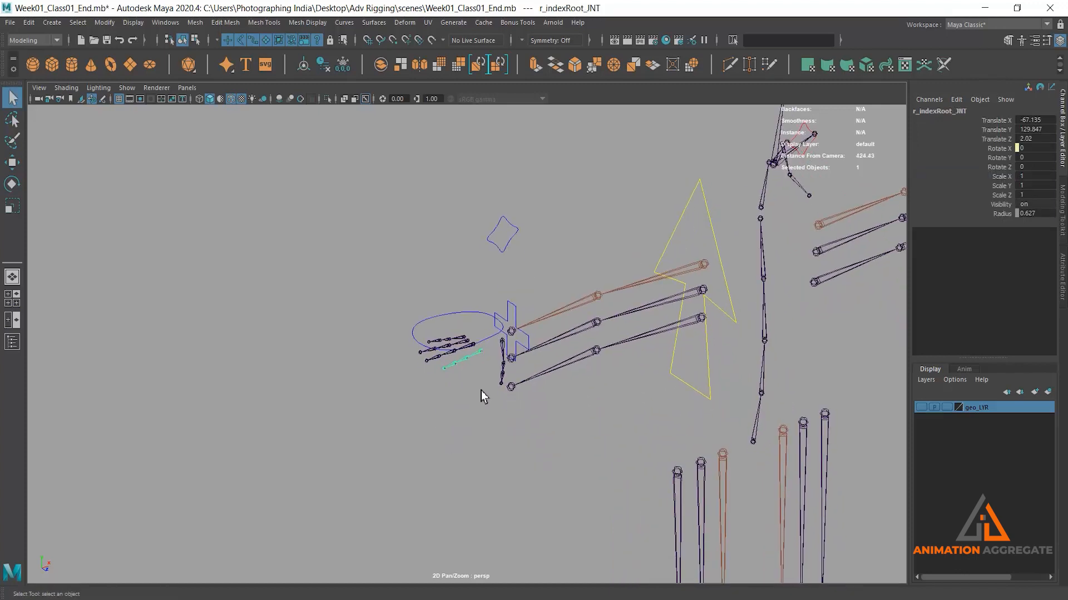
shift+click(466, 361)
shift+click(454, 365)
click(993, 151)
right_click(993, 151)
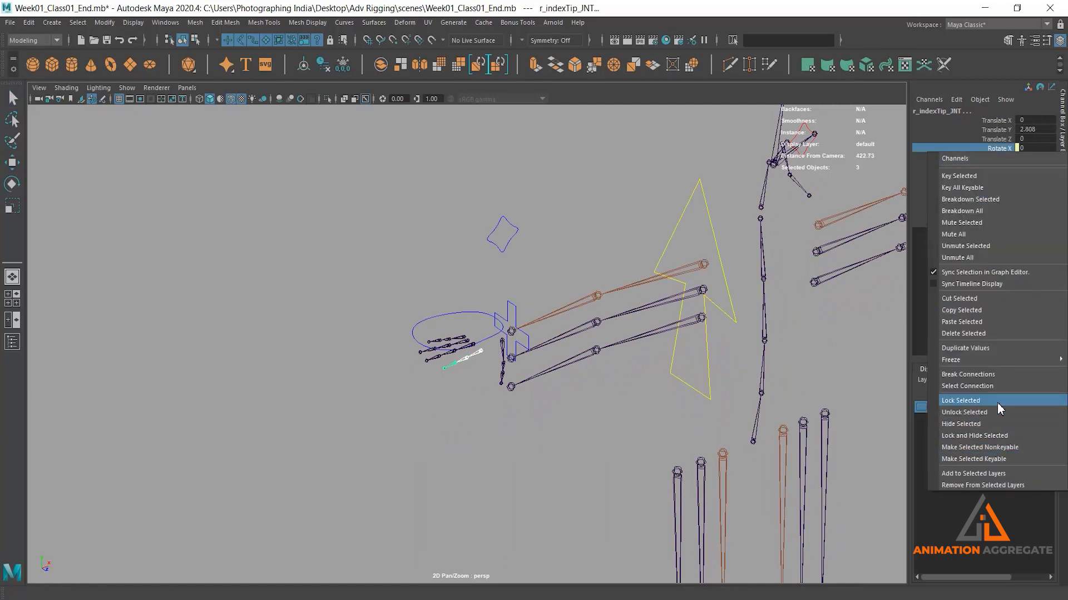
click(982, 375)
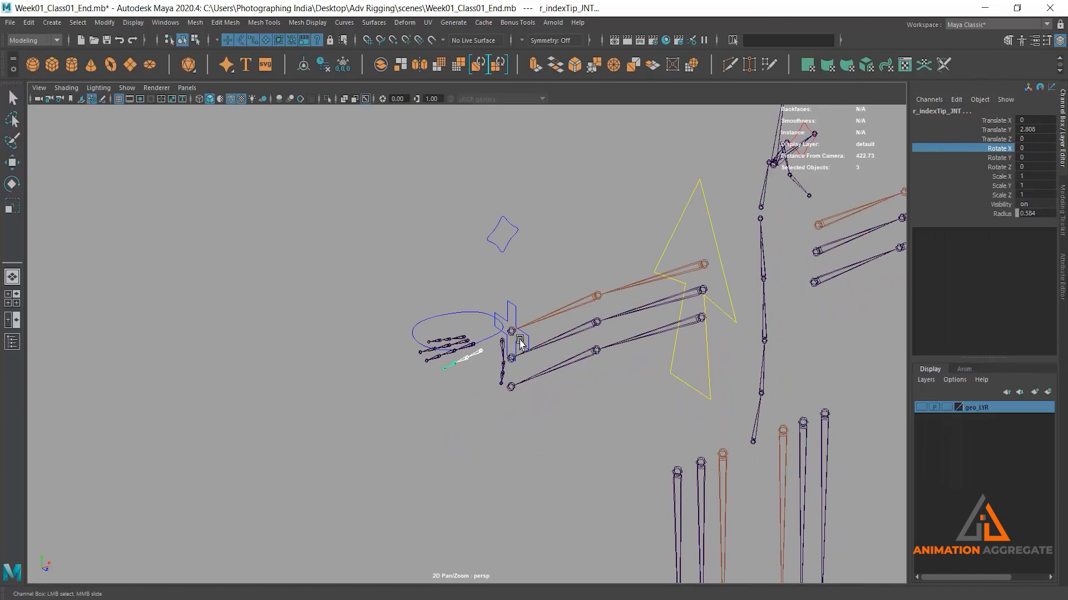
- Open the Connection Editor with the right hand control loaded as the source, keeping the right finger joints in view
click(468, 315)
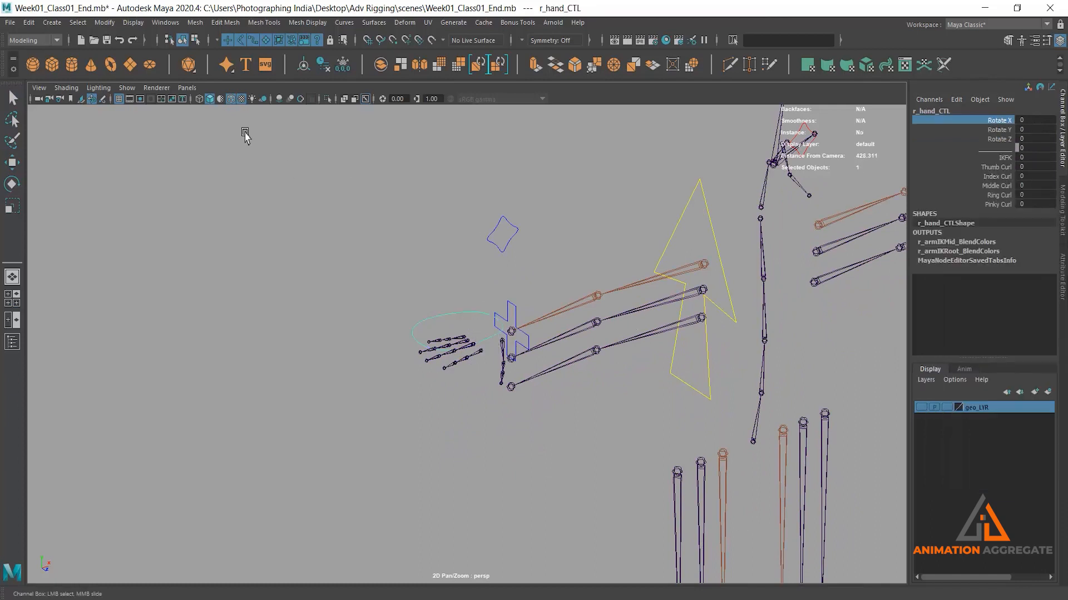
click(170, 25)
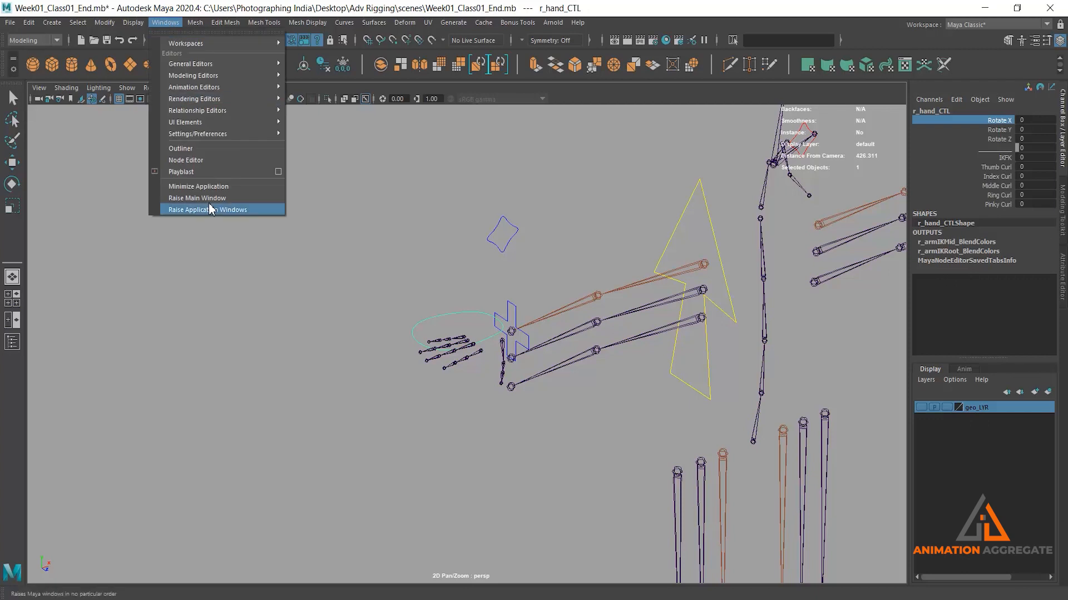
mouse_move(237, 76)
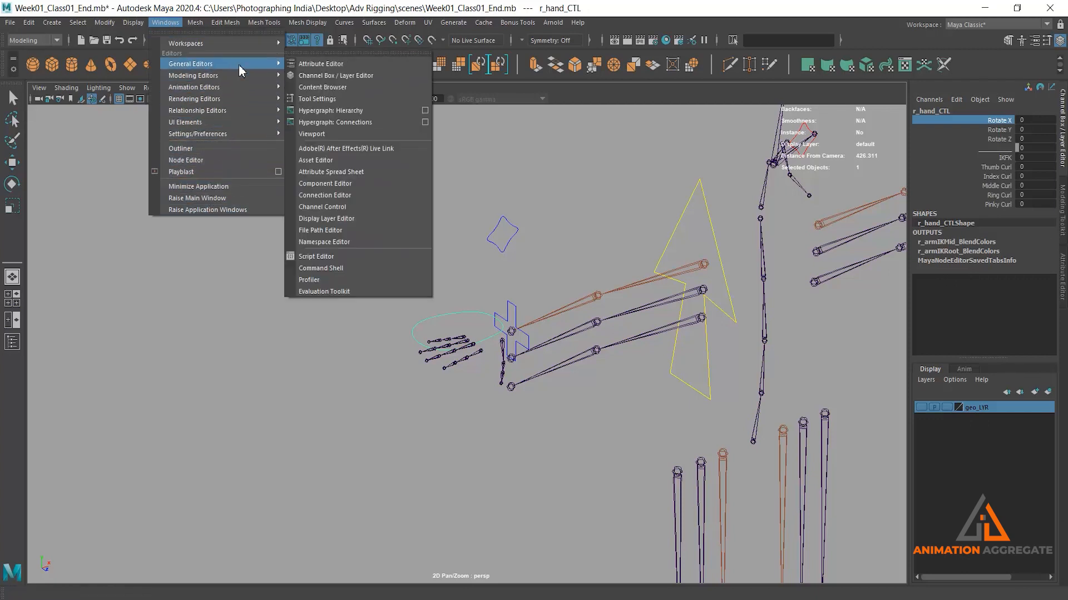
click(337, 199)
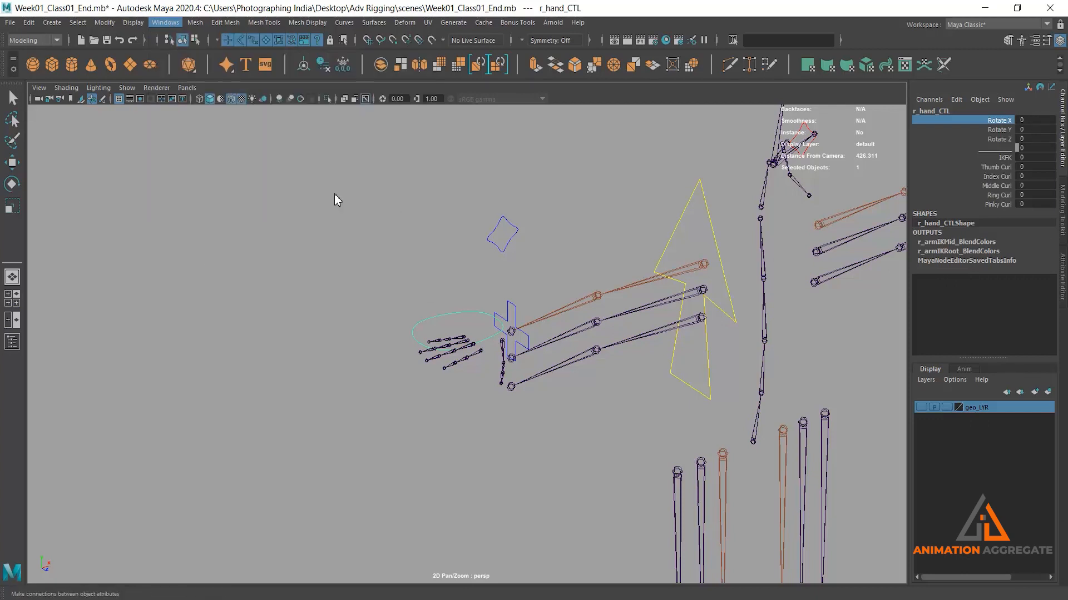
alt+right_drag(400, 317, 433, 412)
alt+drag(433, 411, 441, 388)
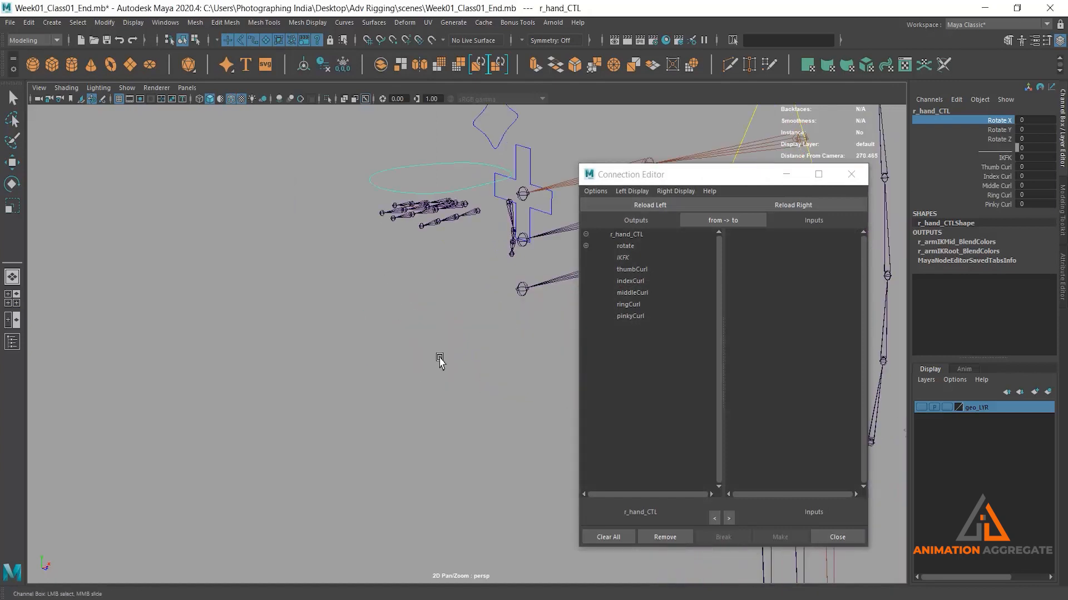
alt+drag(442, 346, 450, 364)
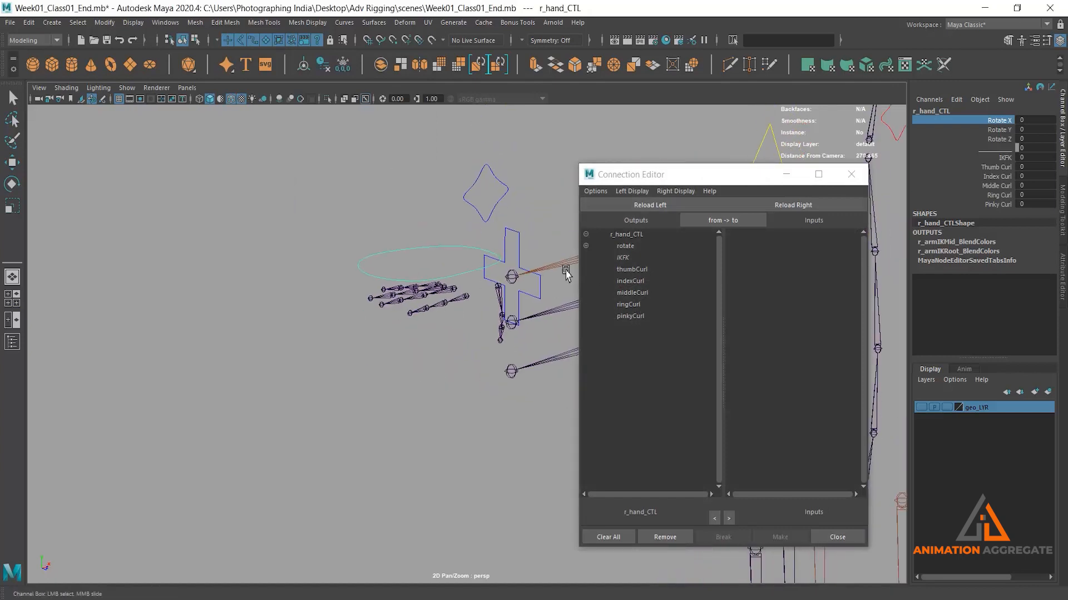
click(656, 207)
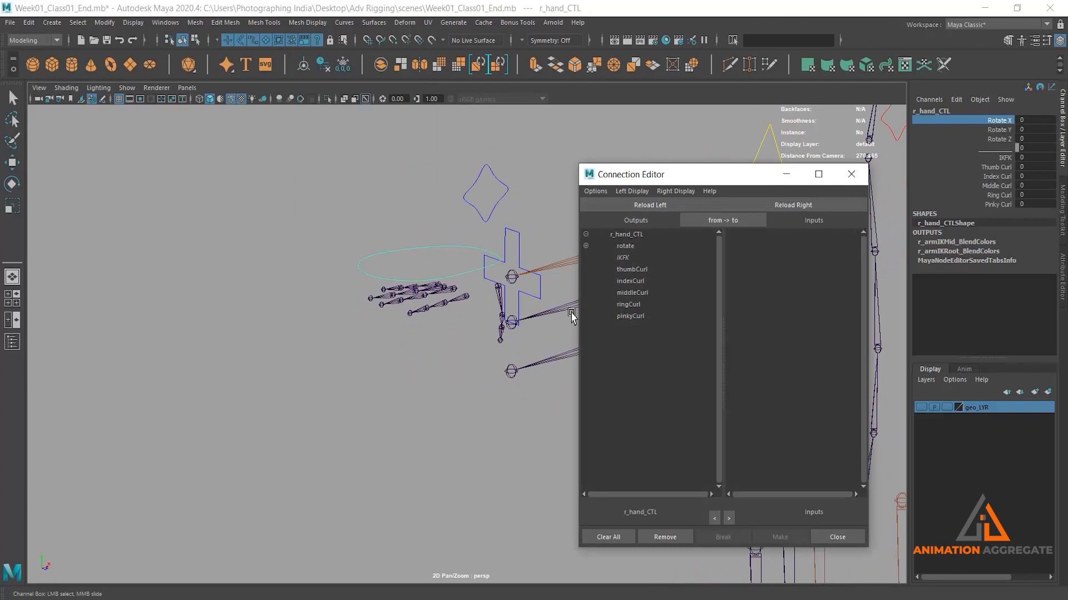
- Connect the right hand control's indexCurl to rotateX of the right index finger's root joint
click(460, 299)
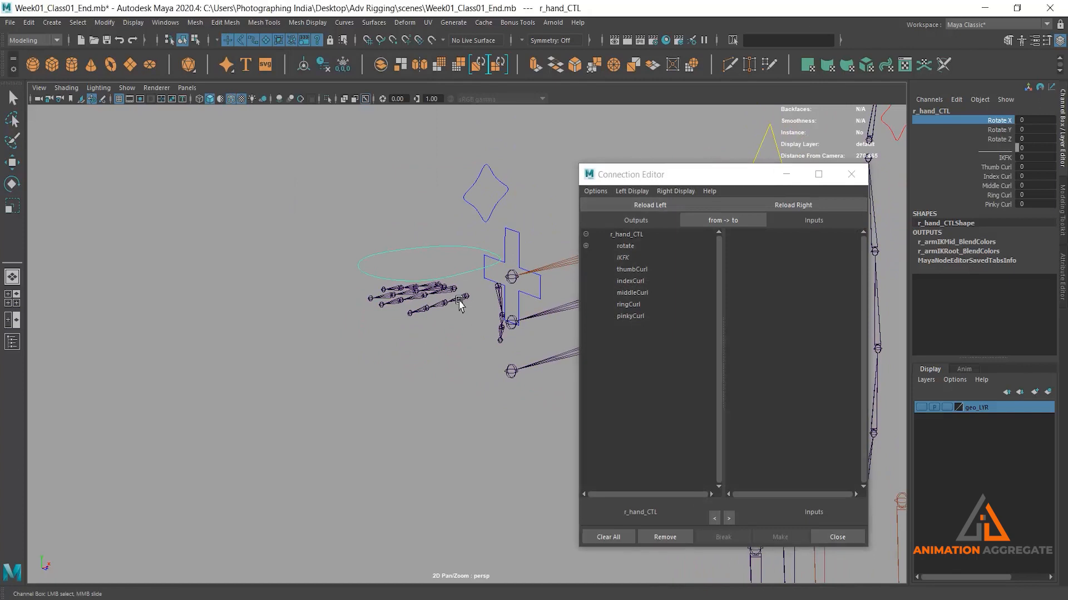
click(778, 205)
click(628, 281)
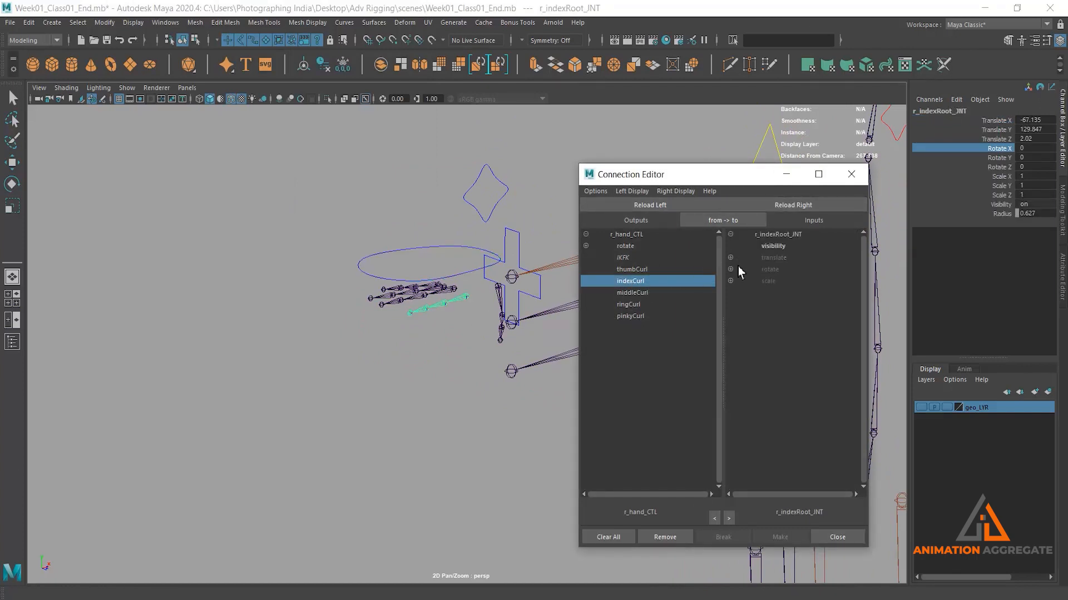
click(730, 269)
click(778, 281)
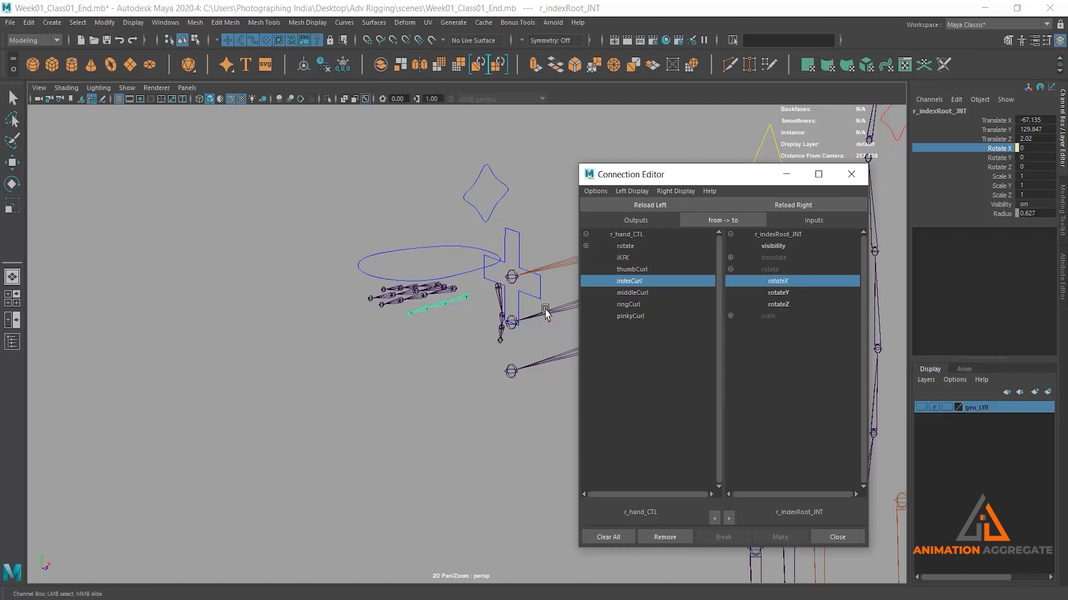
- Connect the right hand control's indexCurl to rotateX of the right index finger's middle joint
click(445, 304)
click(788, 209)
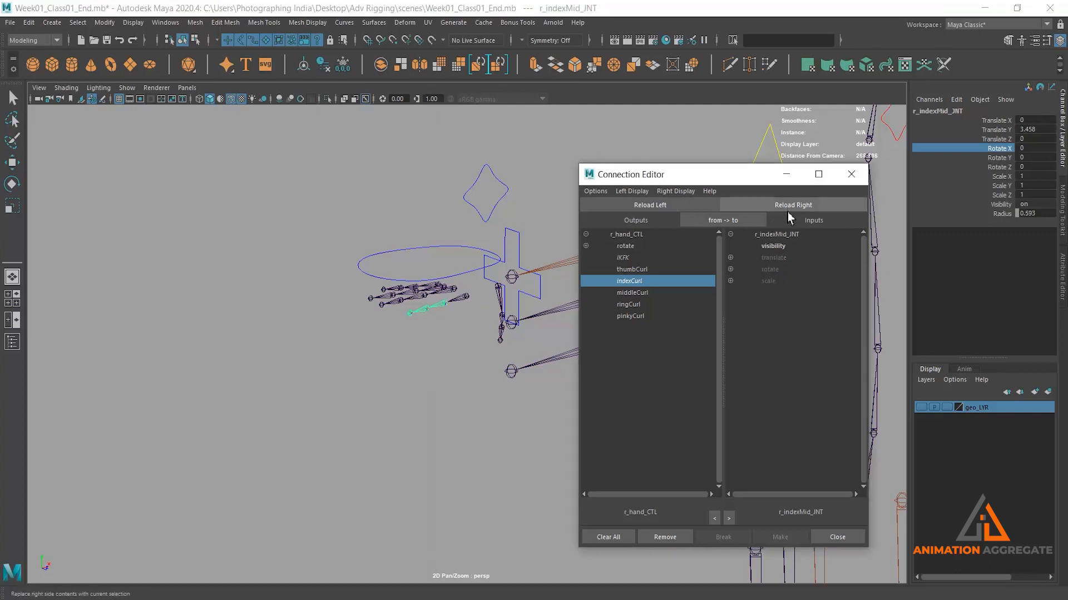
click(730, 269)
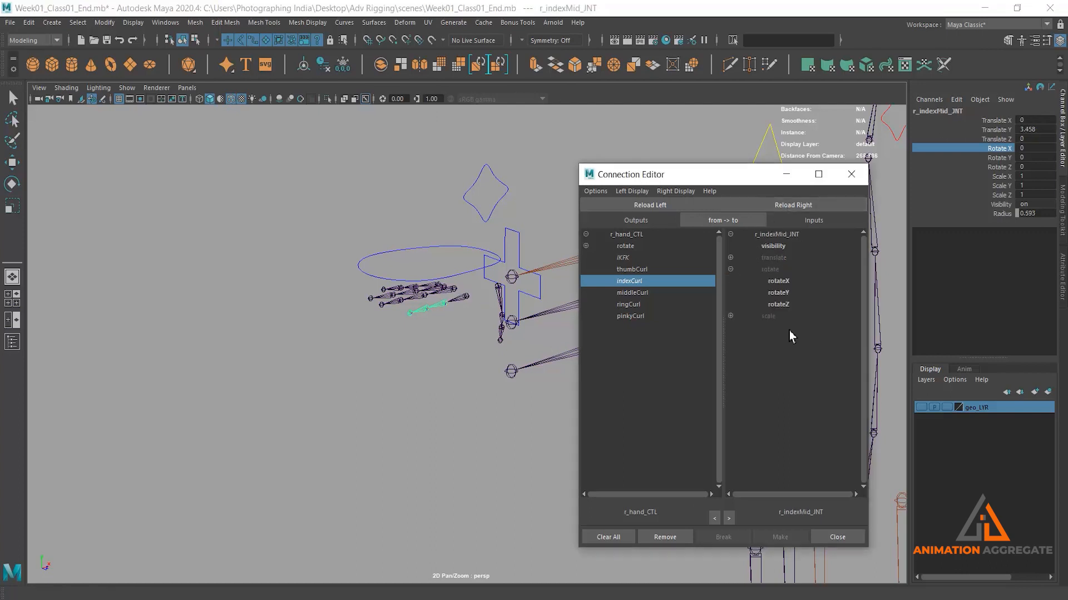
click(789, 282)
- Connect the right hand control's indexCurl to rotateX of the right index finger's tip joint and close the Connection Editor
click(426, 310)
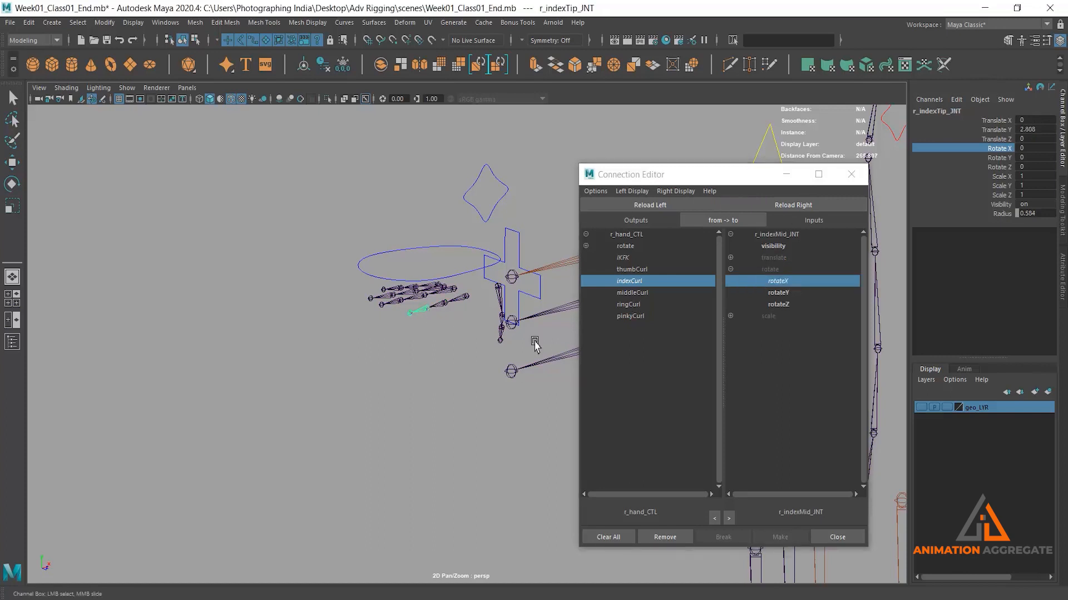
click(799, 207)
click(730, 269)
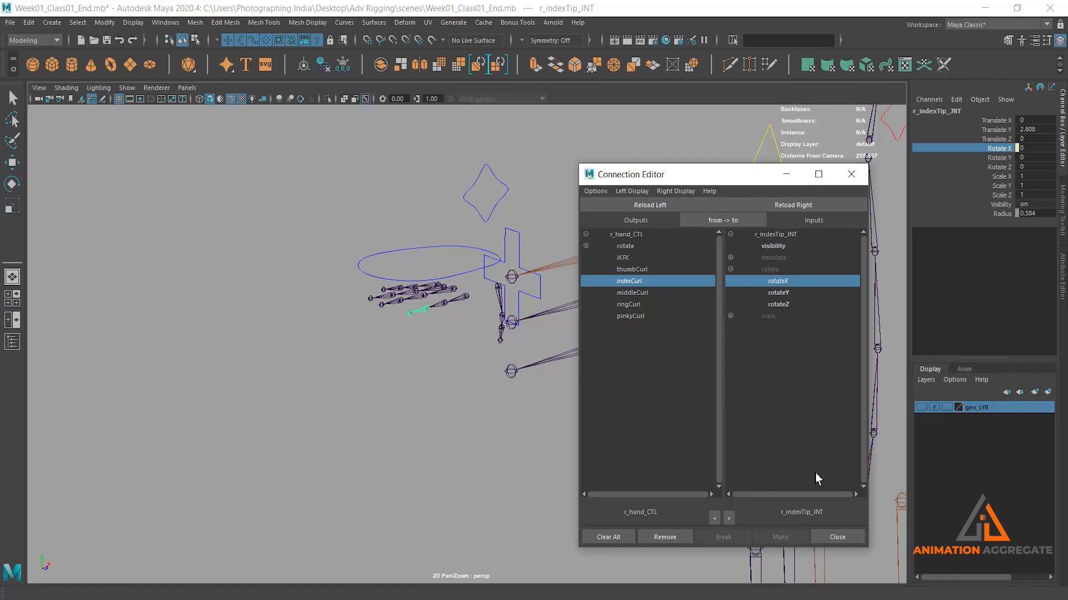
click(846, 536)
- Test the finger bend by scrubbing the right hand control's Index Curl value, and undo the scrub
click(436, 255)
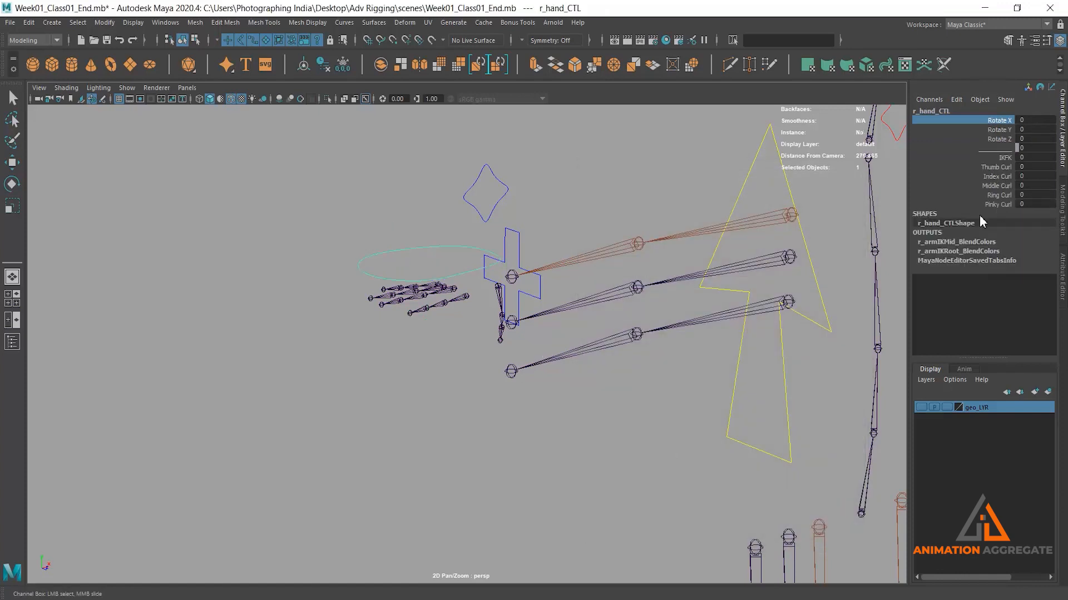
click(991, 175)
middle_drag(579, 369, 488, 334)
alt+drag(564, 341, 448, 322)
middle_drag(448, 322, 531, 325)
alt+drag(324, 347, 336, 336)
alt+middle_drag(374, 312, 375, 347)
alt+right_drag(375, 347, 350, 354)
middle_drag(351, 353, 974, 335)
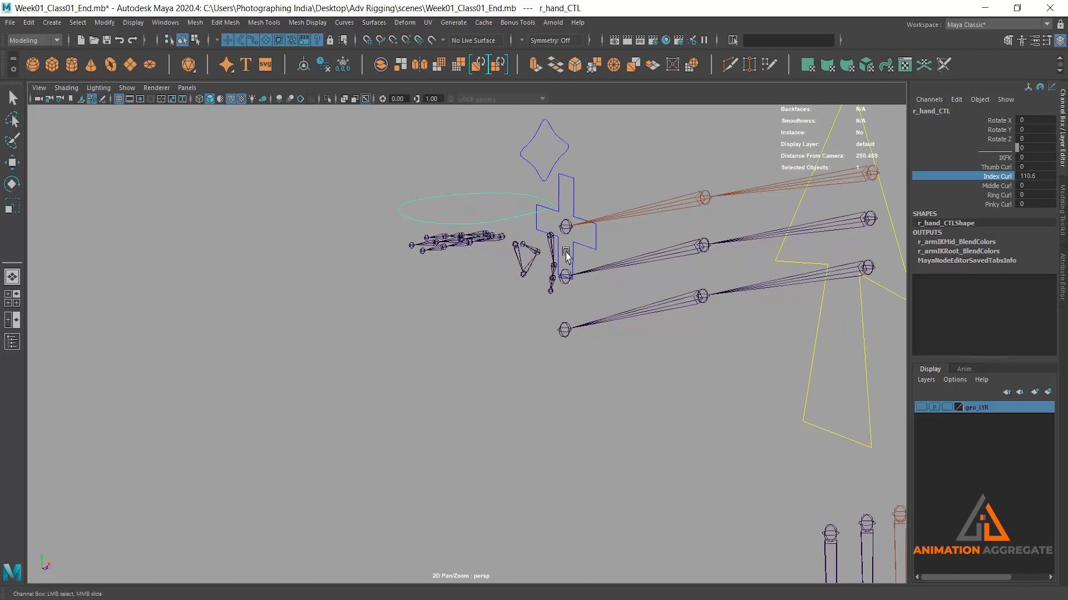
key(ctrl+z)
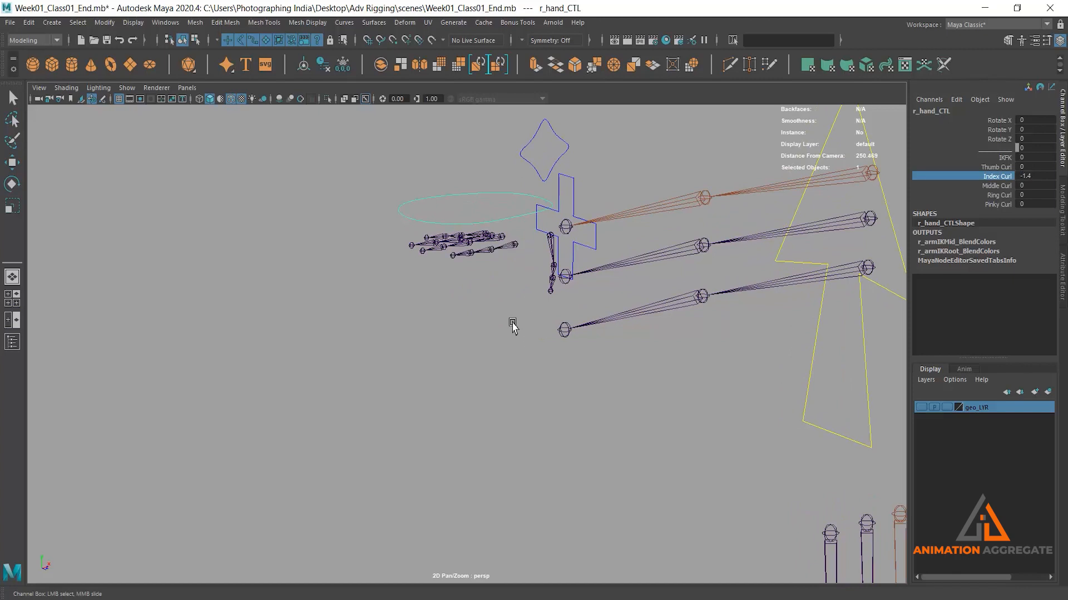
- Open the Node Editor, clear its existing graph and move the window clear of the right hand rig
mouse_move(508, 332)
alt+mouse_down()
mouse_move(508, 305)
mouse_move(515, 339)
alt+mouse_up()
alt+middle_drag(515, 340, 528, 278)
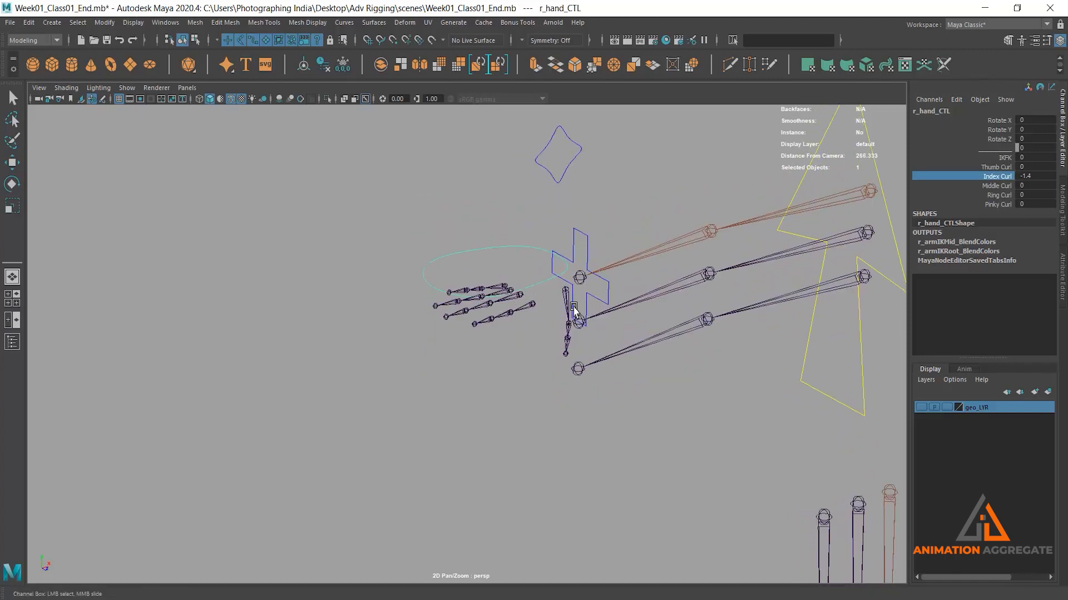
click(166, 23)
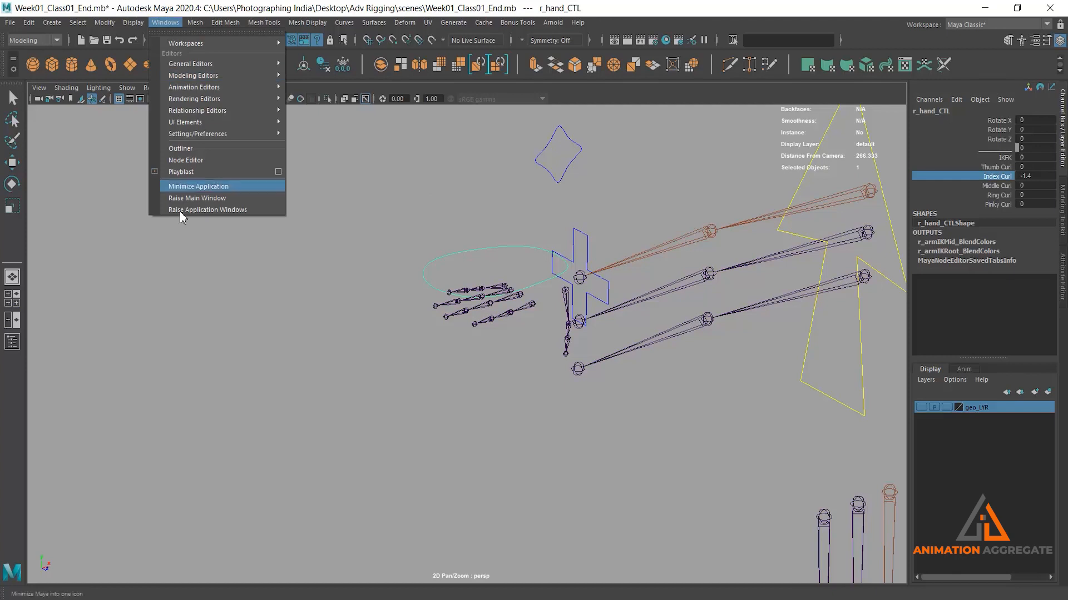
click(209, 160)
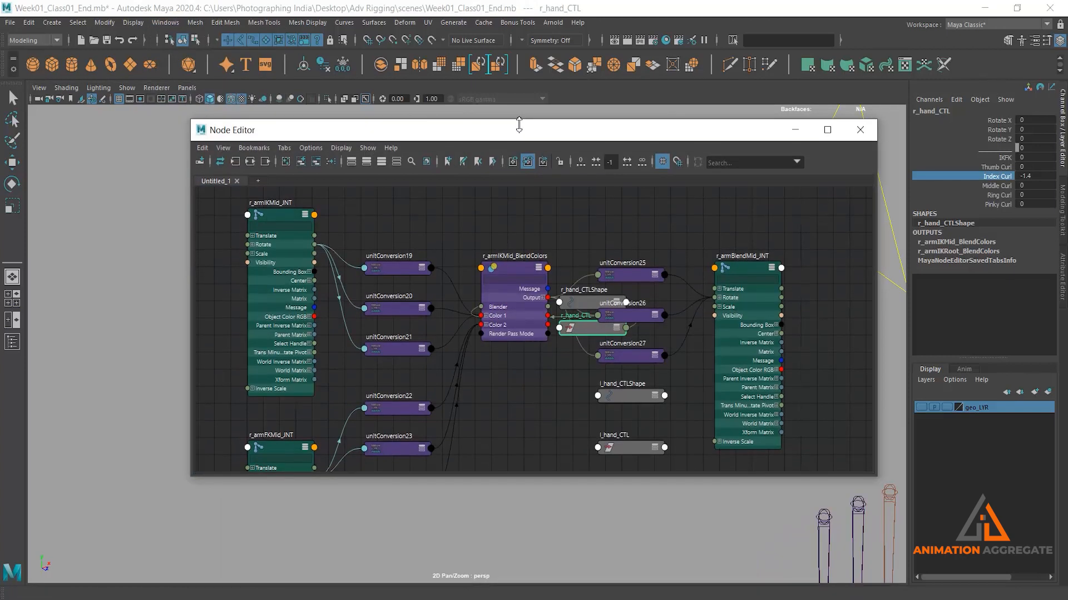
drag(513, 137, 570, 139)
scroll(786, 214, down, 2)
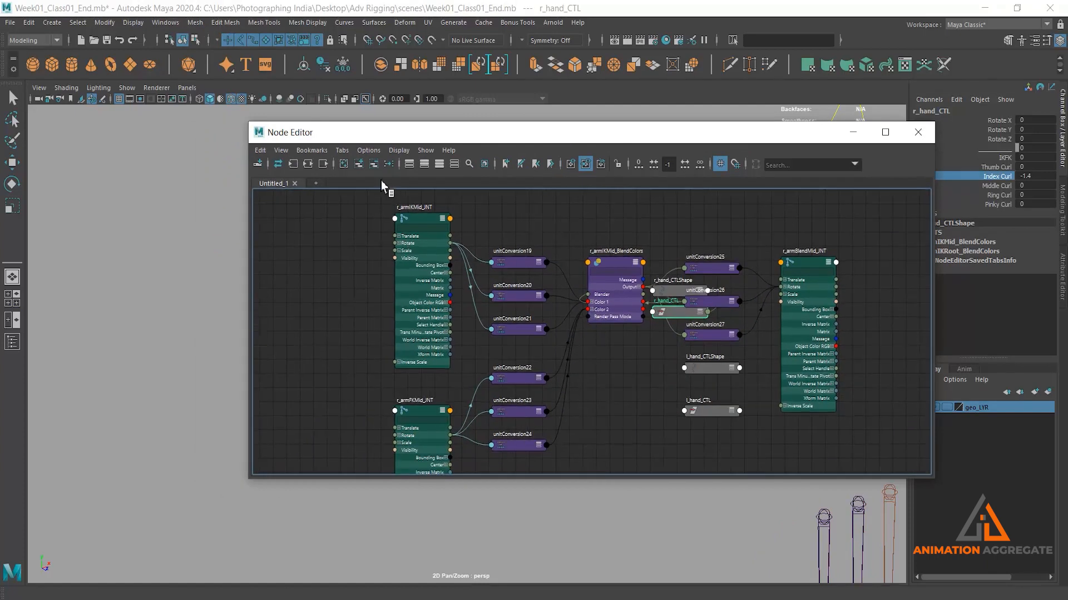
click(344, 165)
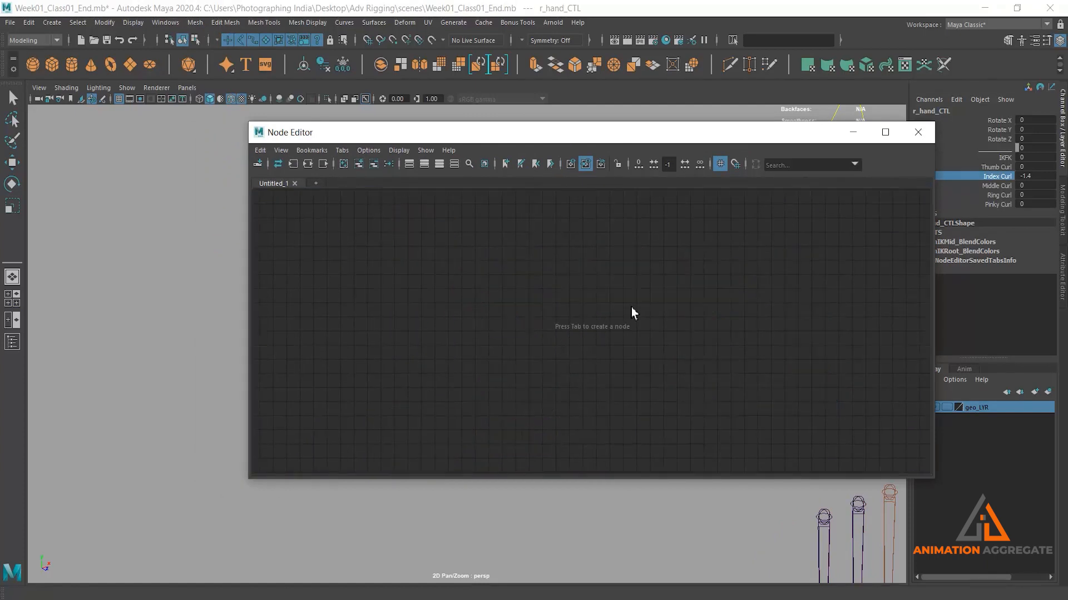
drag(558, 134, 752, 197)
- Add r_hand_CTL to the Node Editor graph, remove its shape node and reposition the control node
alt+middle_drag(378, 258, 276, 291)
alt+drag(276, 291, 281, 285)
drag(321, 212, 327, 225)
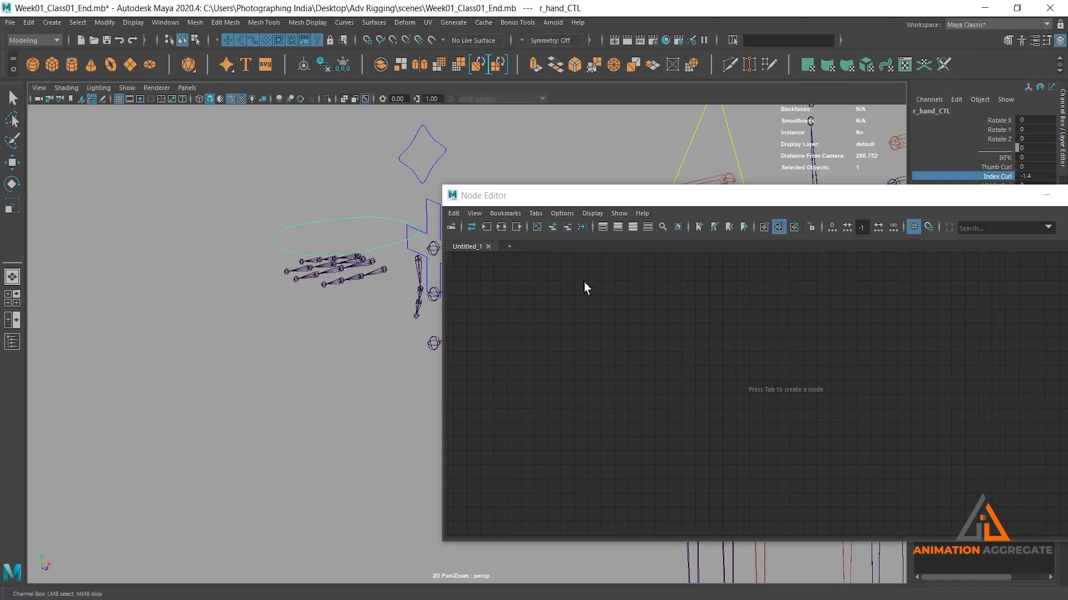
click(554, 227)
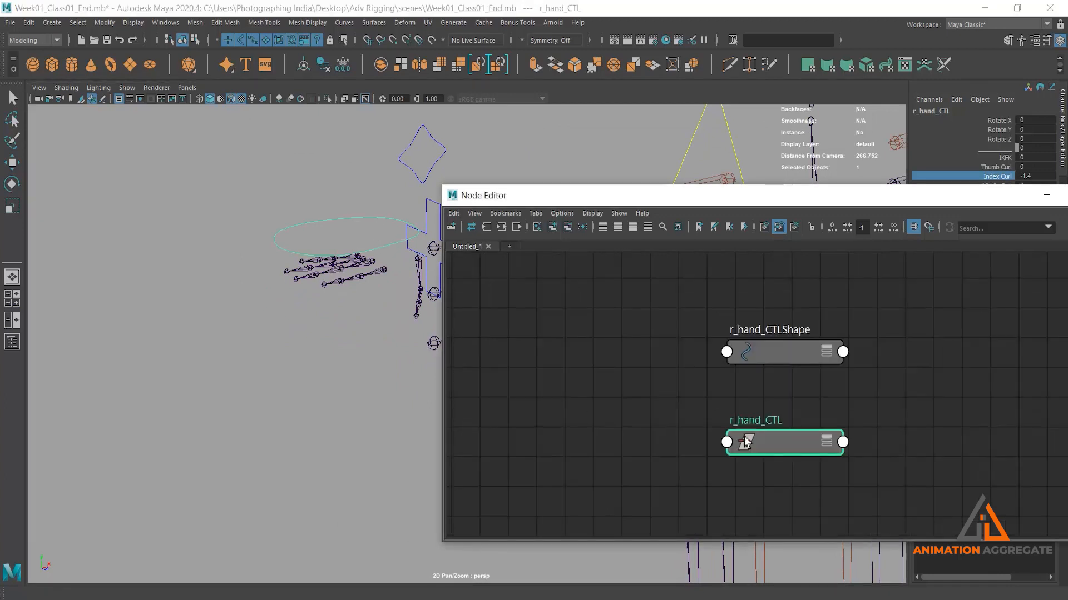
click(768, 354)
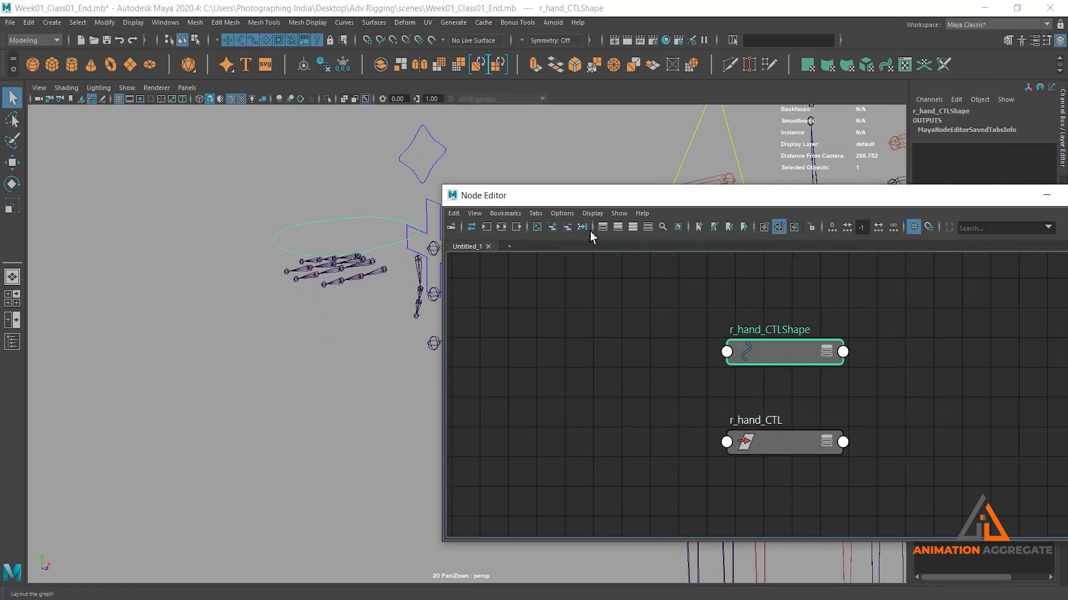
click(569, 228)
drag(789, 451, 579, 322)
- Add the right index finger's root, mid and tip joints to the graph and arrange them beside r_hand_CTL
alt+middle_drag(341, 303, 267, 293)
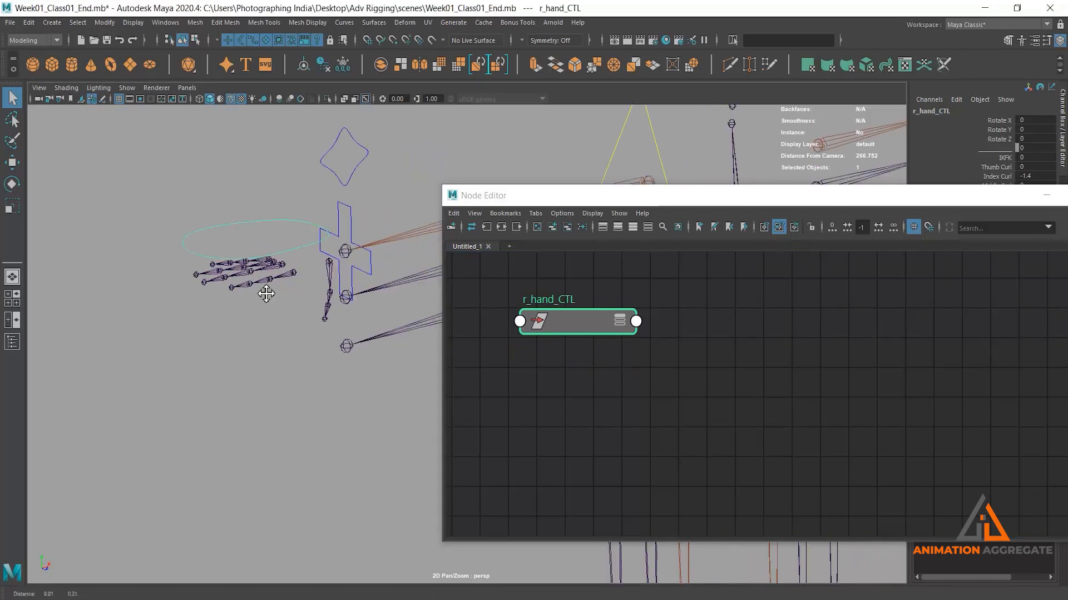
click(292, 280)
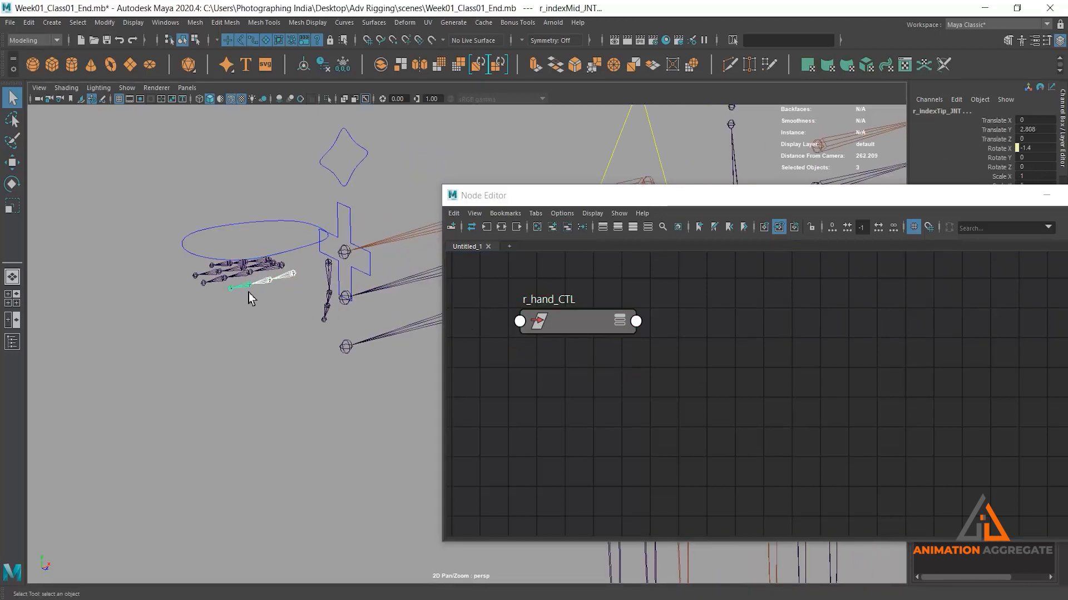
click(553, 229)
drag(576, 453, 814, 339)
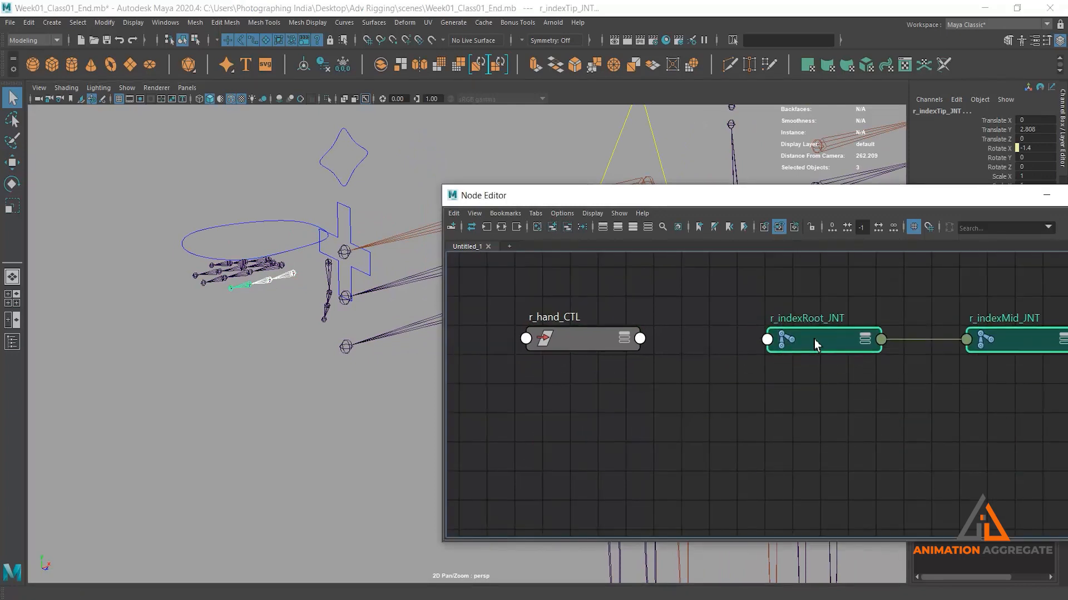
scroll(832, 388, down, 1)
alt+right_drag(833, 387, 899, 399)
alt+middle_drag(900, 398, 713, 394)
alt+right_drag(796, 423, 733, 390)
alt+middle_drag(734, 389, 845, 384)
drag(672, 367, 652, 366)
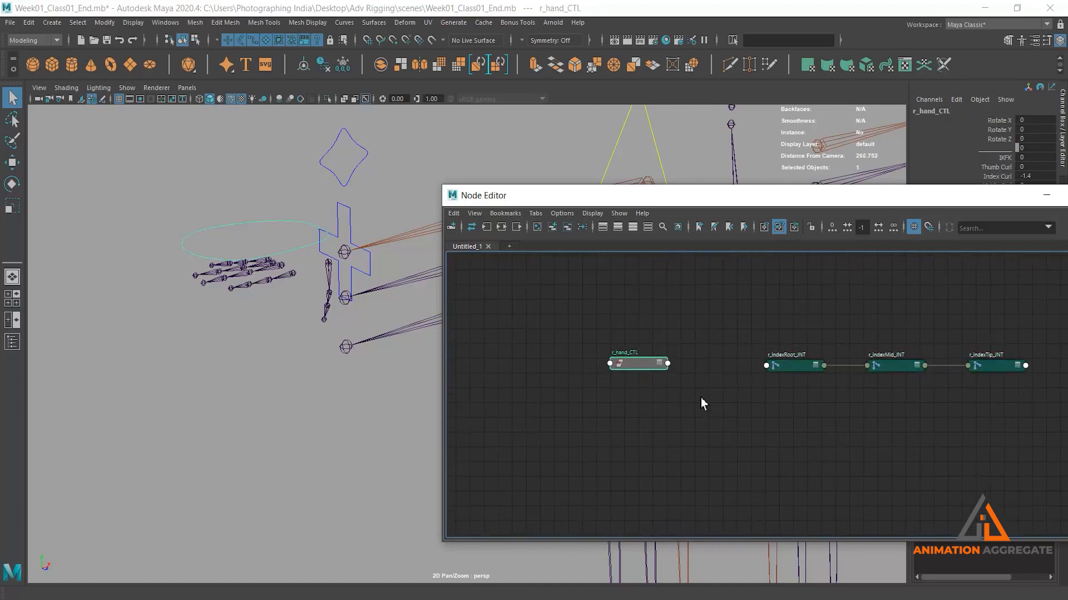
- Expand the attribute lists of r_hand_CTL and the three index joint nodes, spacing the control and joints apart
click(660, 364)
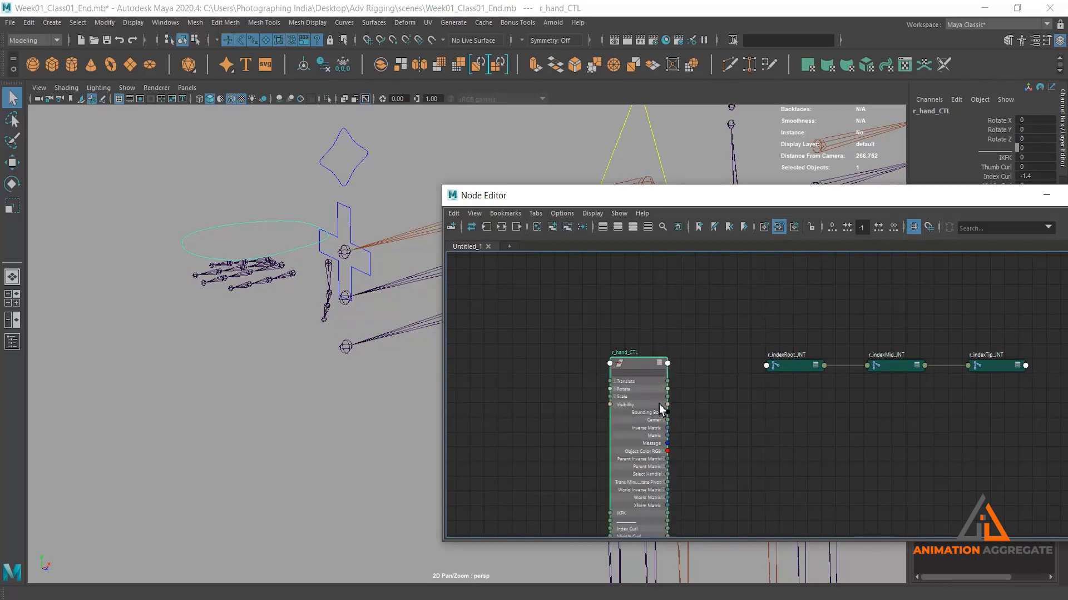
drag(634, 364, 624, 306)
click(816, 368)
click(816, 367)
click(916, 367)
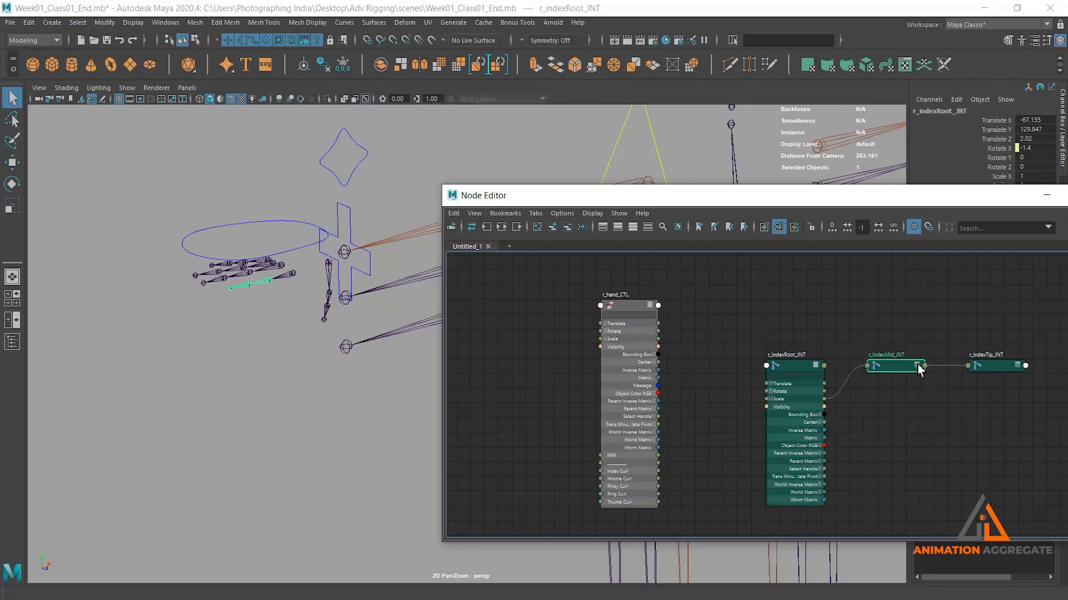
click(1017, 367)
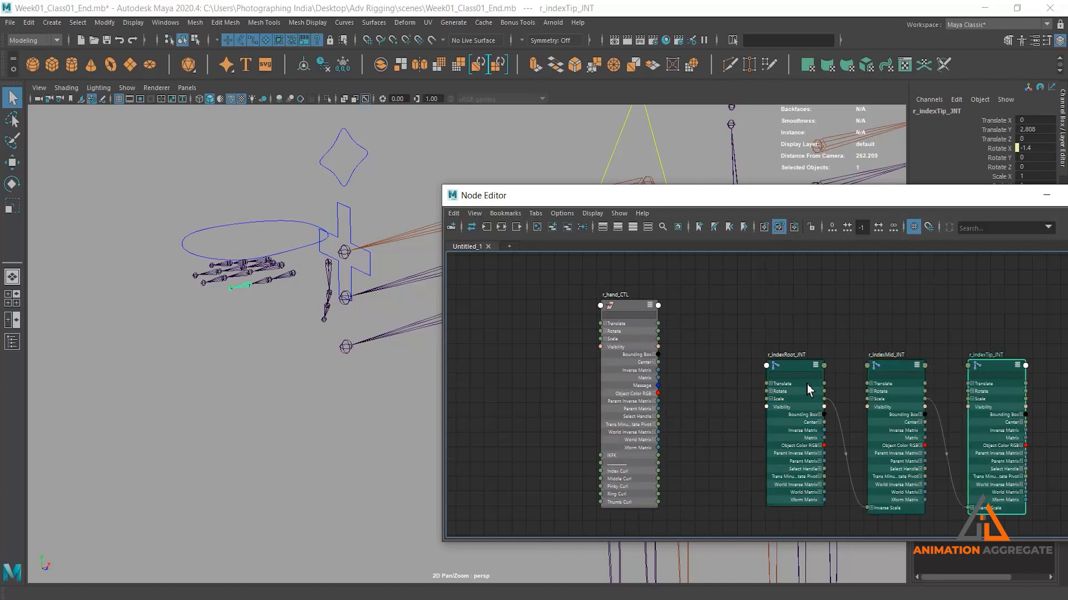
drag(1060, 415, 1058, 413)
drag(812, 367, 833, 324)
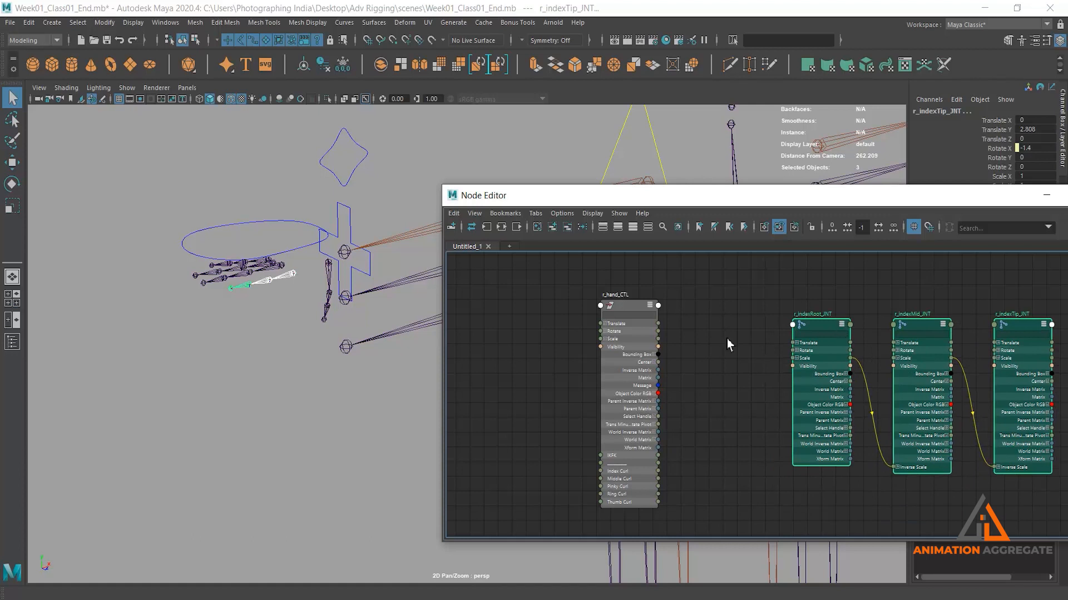
- Create a multiplyDivide node between r_hand_CTL and the index joints, and expand its attributes down to the Input 1 channels
scroll(727, 339, up, 3)
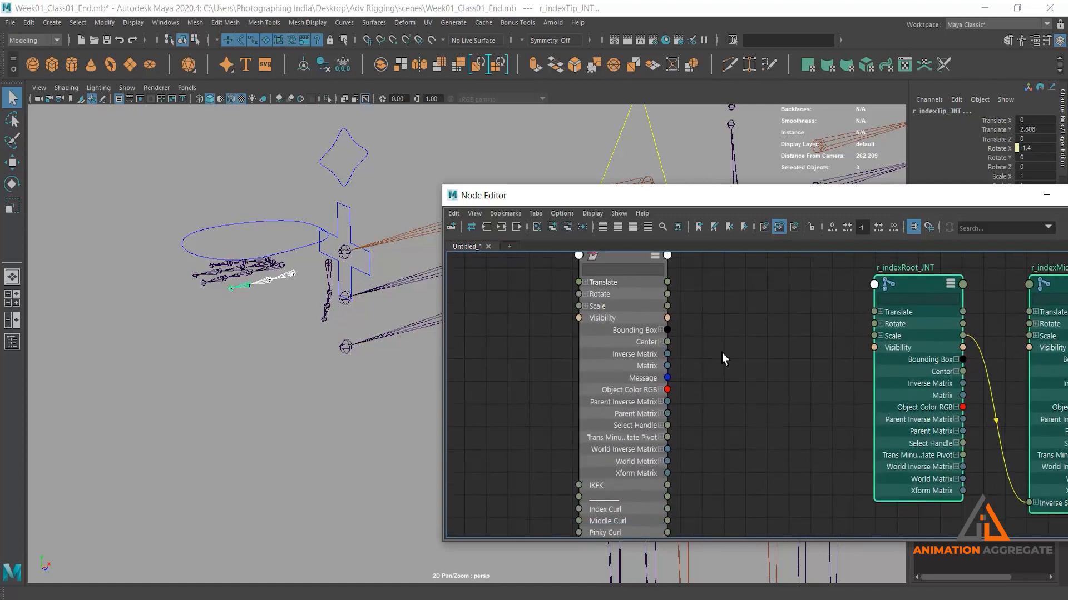
scroll(759, 391, down, 2)
drag(659, 292, 619, 293)
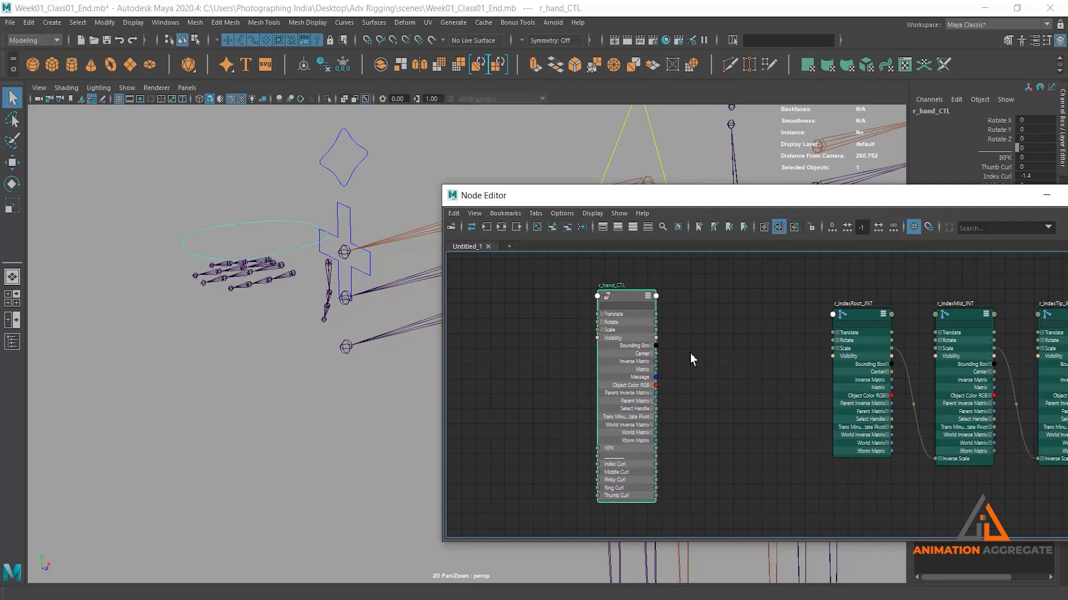
key(Tab)
text(multi)
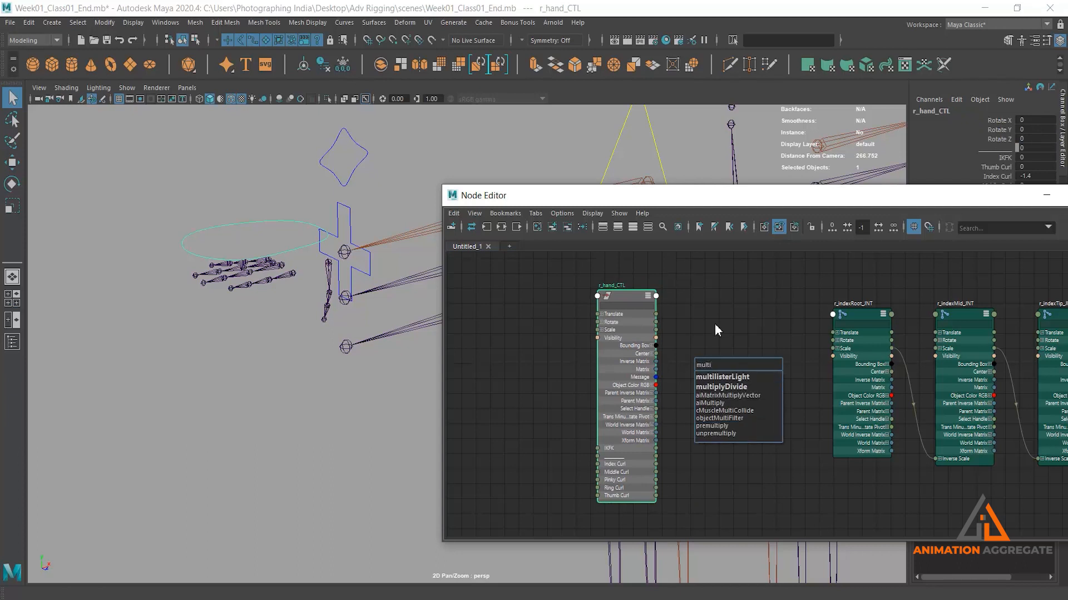
click(733, 387)
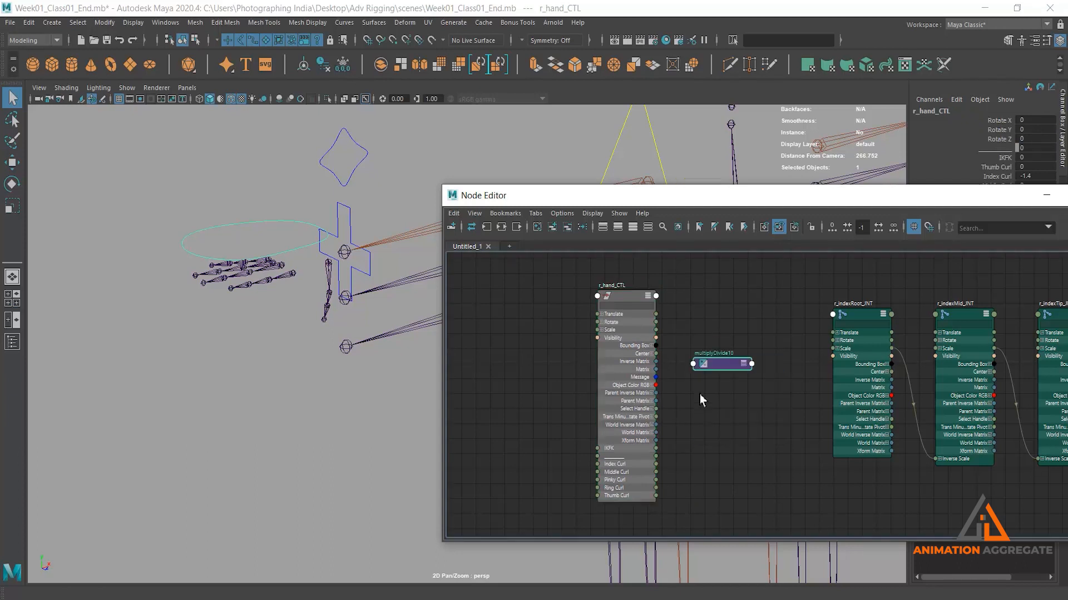
click(743, 366)
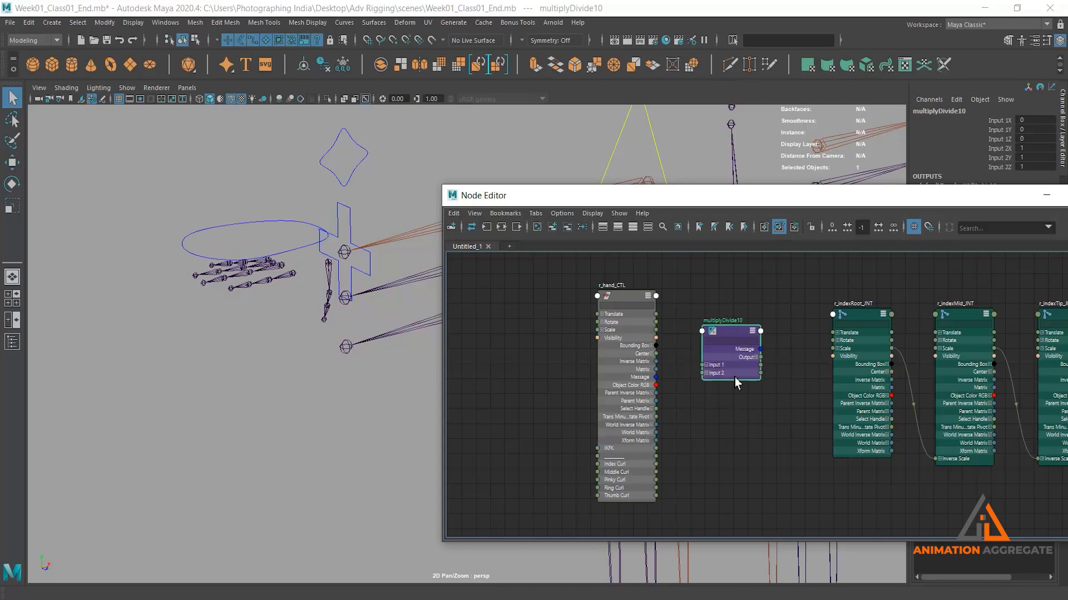
scroll(776, 304, up, 5)
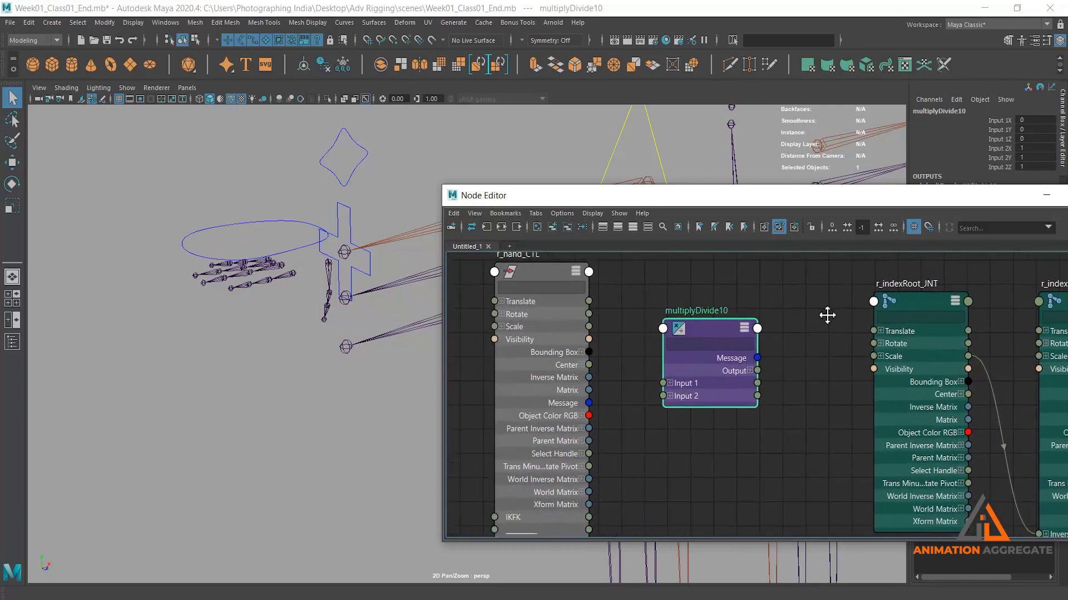
click(683, 366)
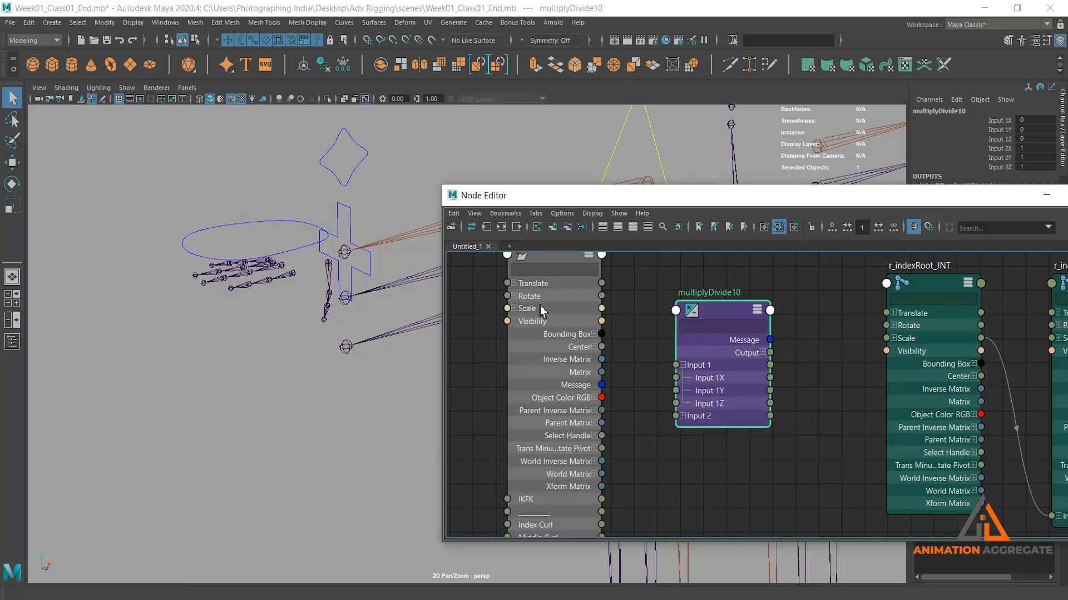
click(514, 297)
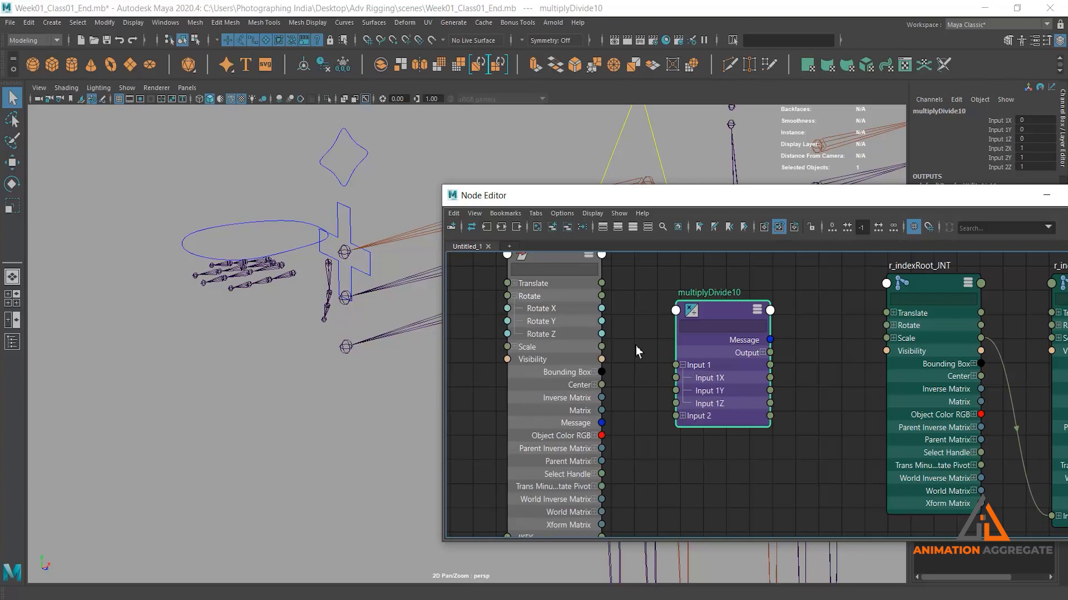
scroll(637, 347, down, 1)
- Set the right hand control's Index Curl to 0
click(275, 232)
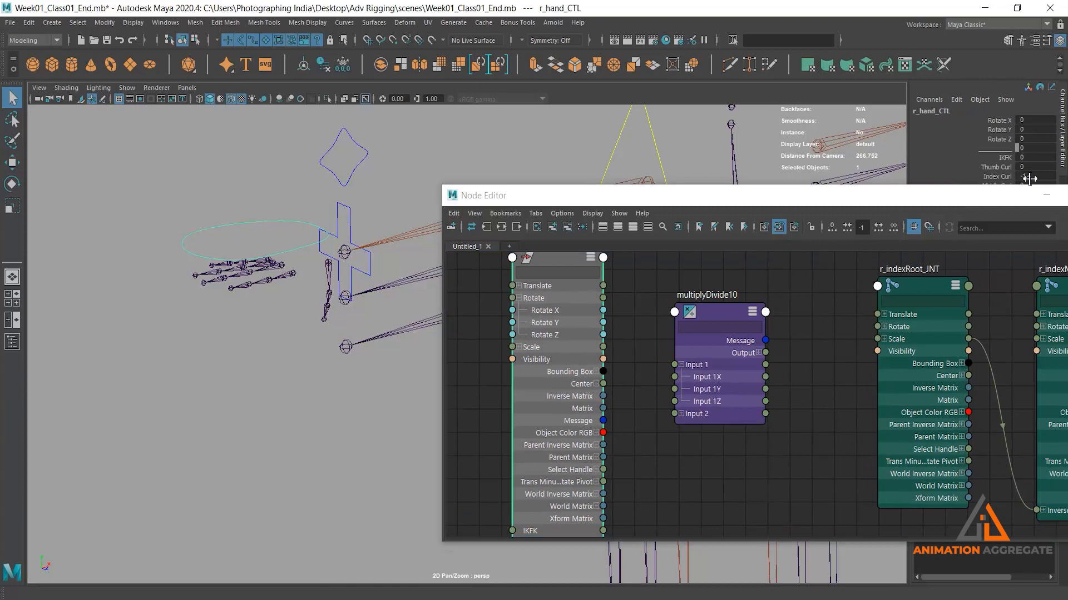
click(1039, 176)
text(0)
key(Return)
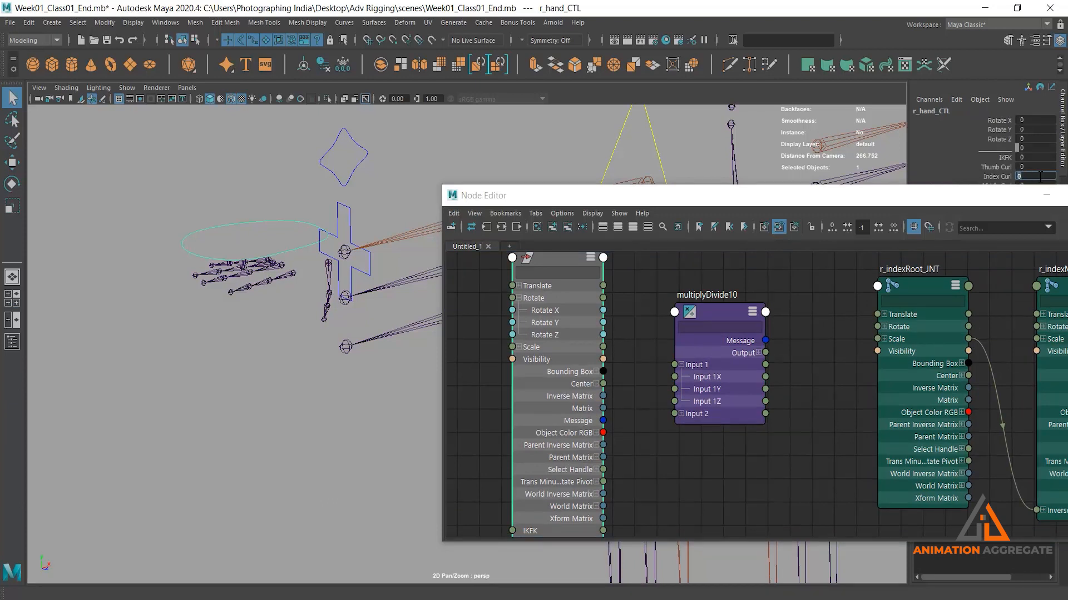
- Connect r_hand_CTL's Index Curl to Input 1X of the multiplyDivide node
drag(837, 199, 859, 243)
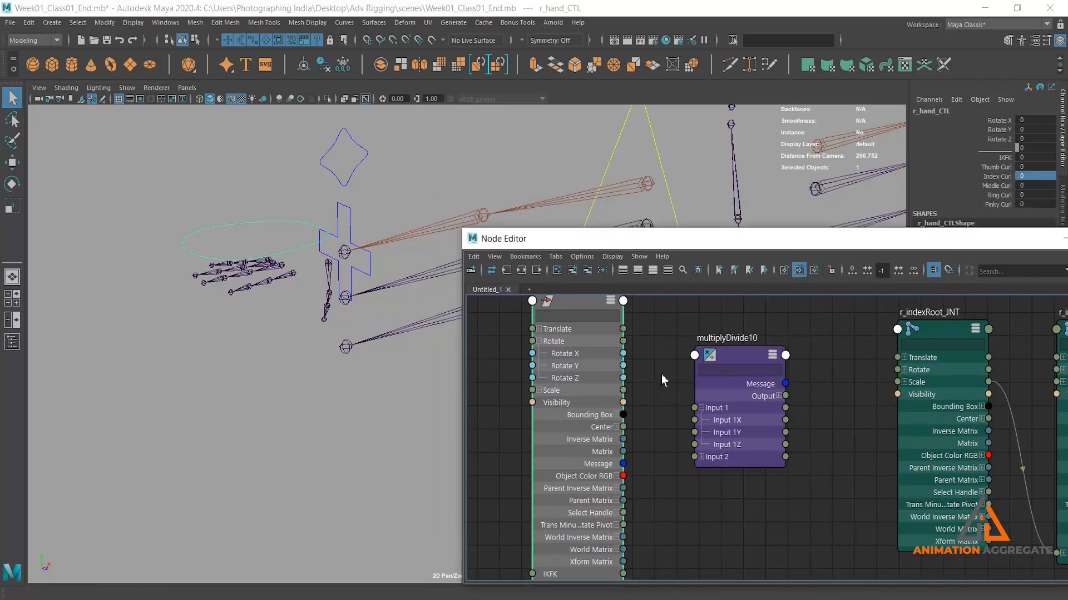
alt+middle_drag(650, 380, 647, 448)
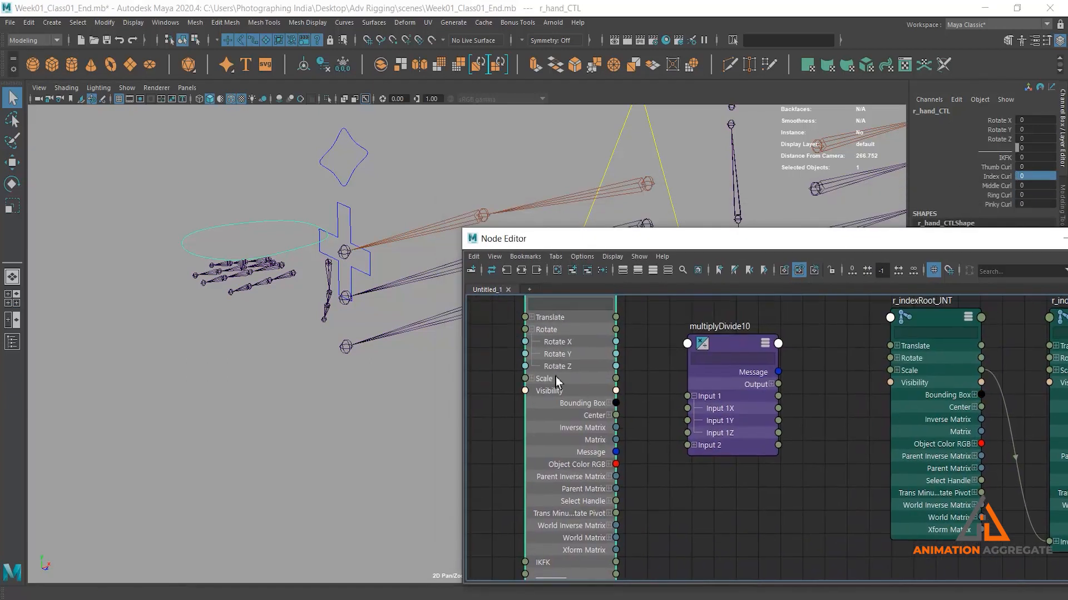
click(531, 330)
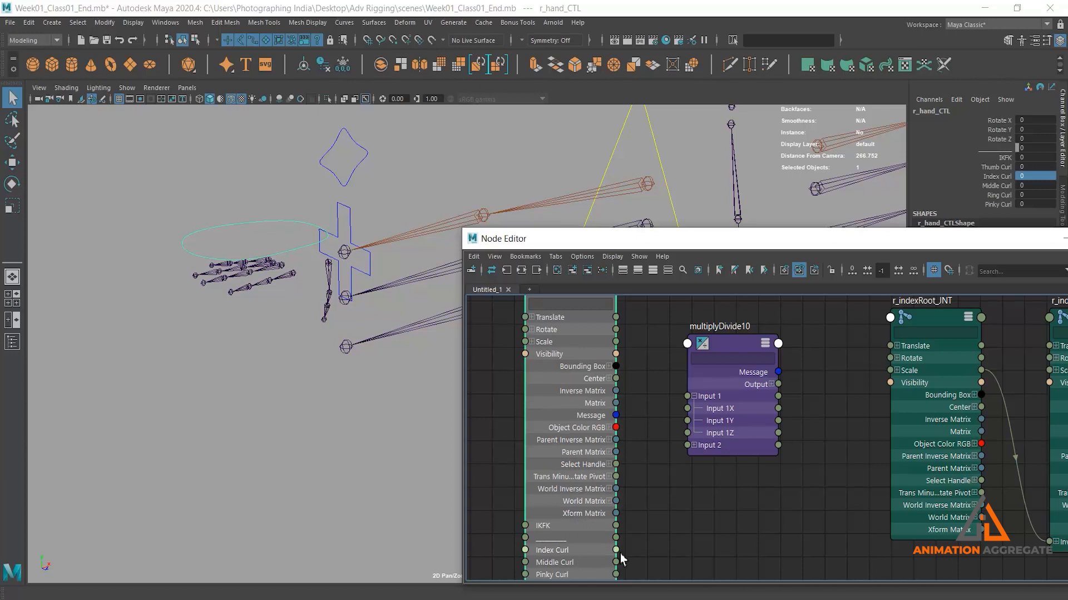
drag(648, 501, 689, 408)
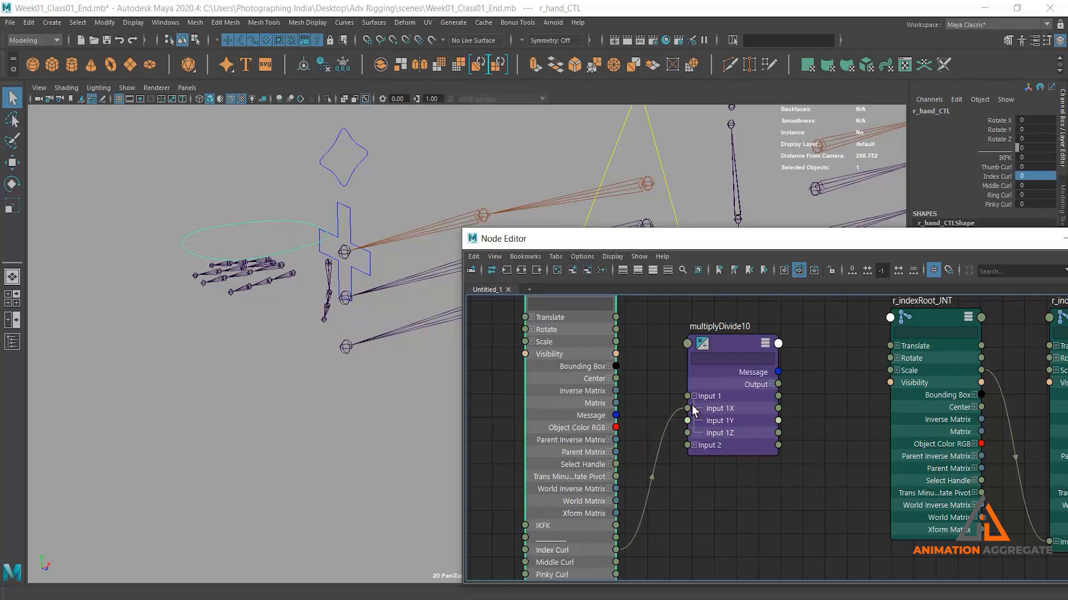
- Expand the multiplyDivide node's Output and r_indexRoot_JNT's Rotate channels, and connect Output X to the joint's Rotate X
click(772, 384)
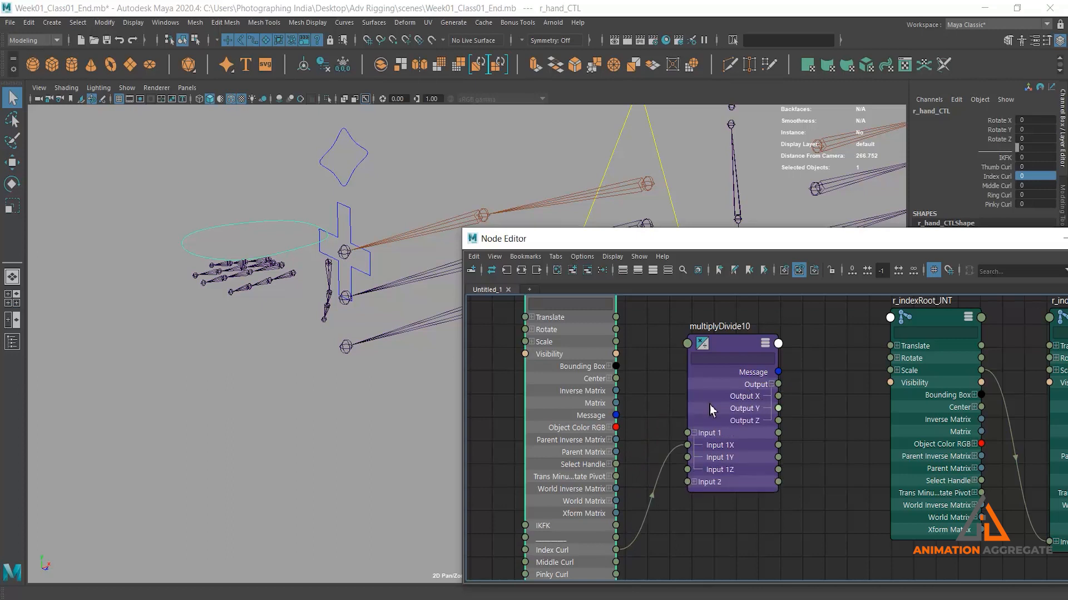
alt+right_drag(839, 454, 857, 399)
alt+middle_drag(857, 399, 815, 405)
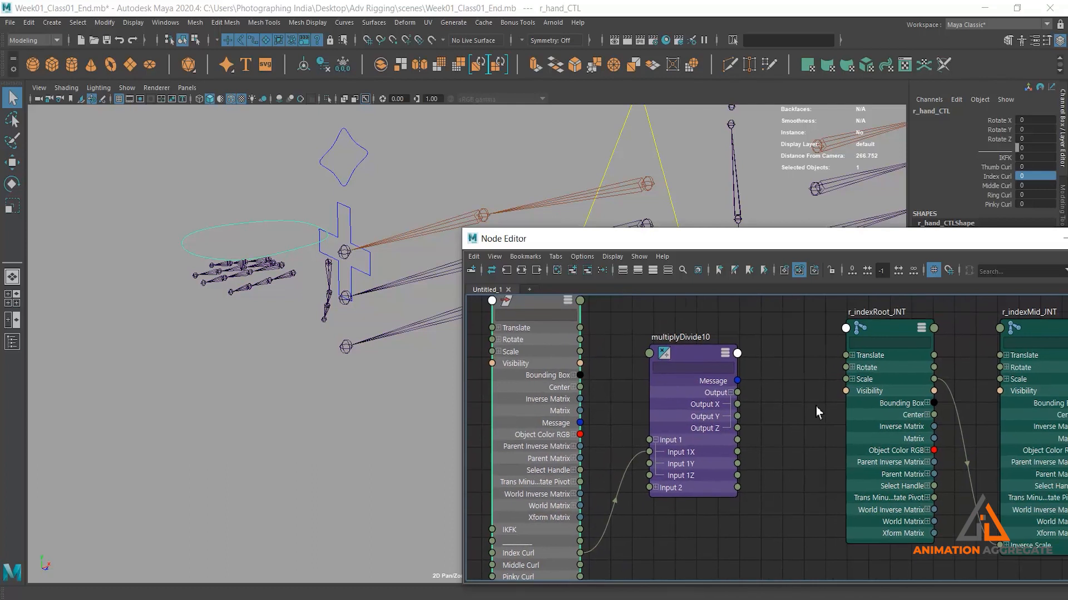
click(853, 368)
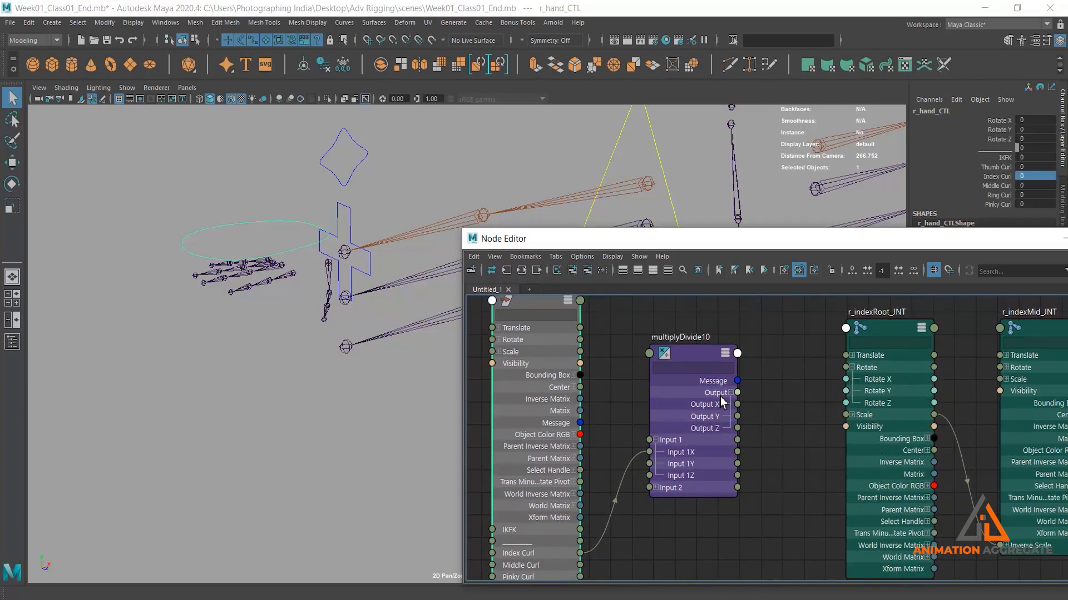
drag(829, 385, 845, 379)
- Connect the multiplyDivide node's Output X to Rotate X of both r_indexMid_JNT and r_indexTip_JNT
alt+middle_drag(760, 339, 595, 391)
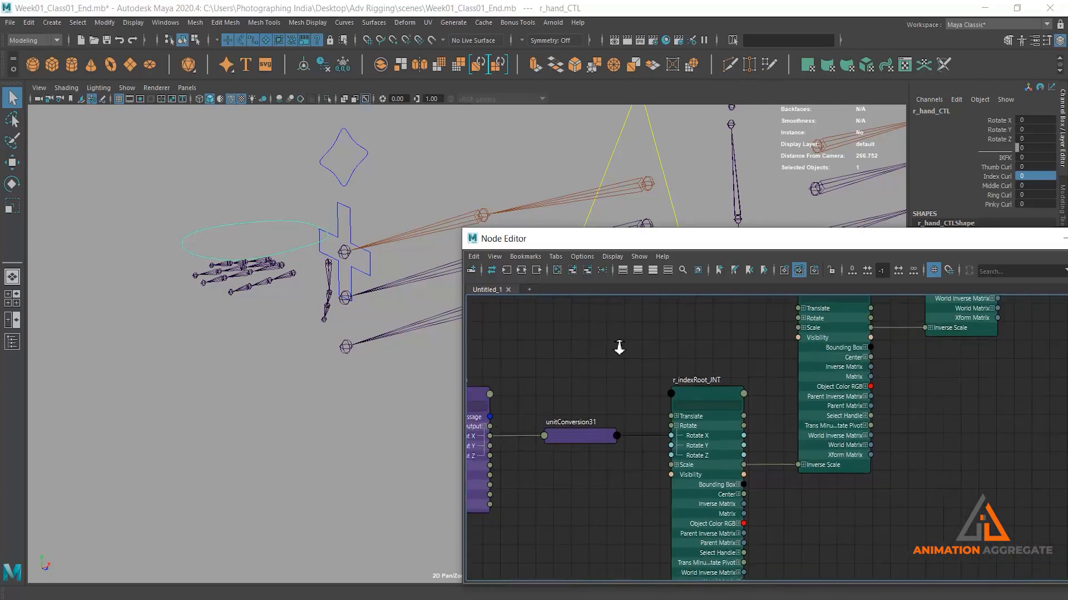
scroll(542, 437, down, 2)
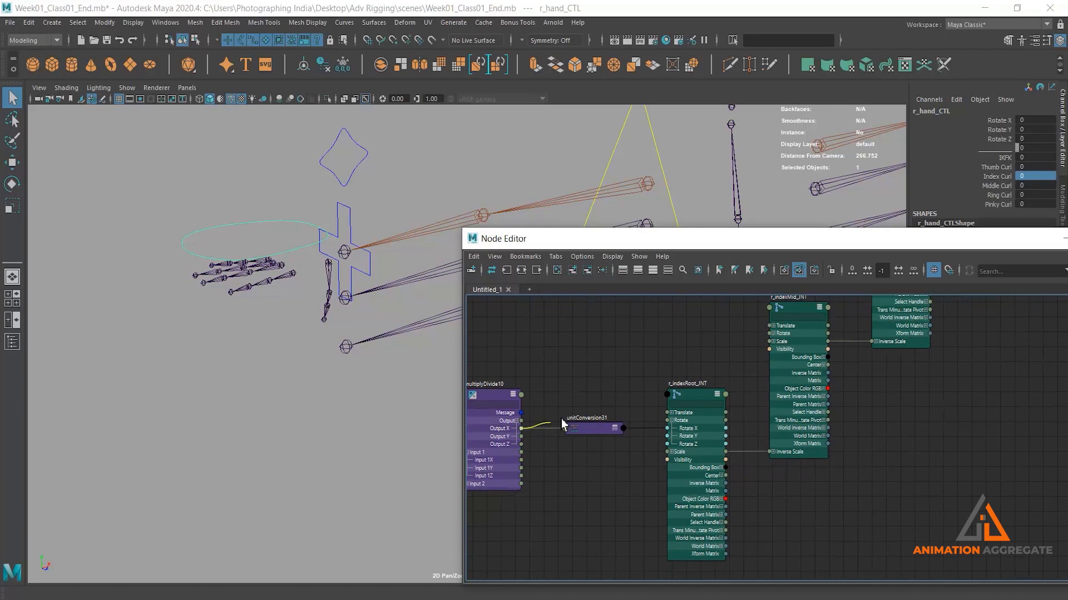
click(773, 334)
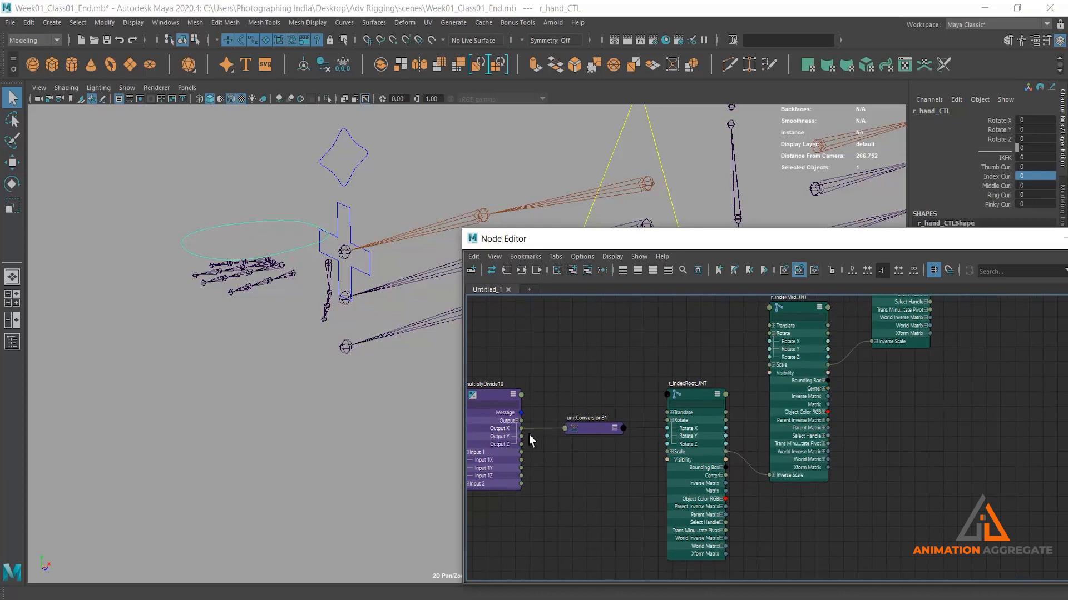
drag(522, 433, 772, 342)
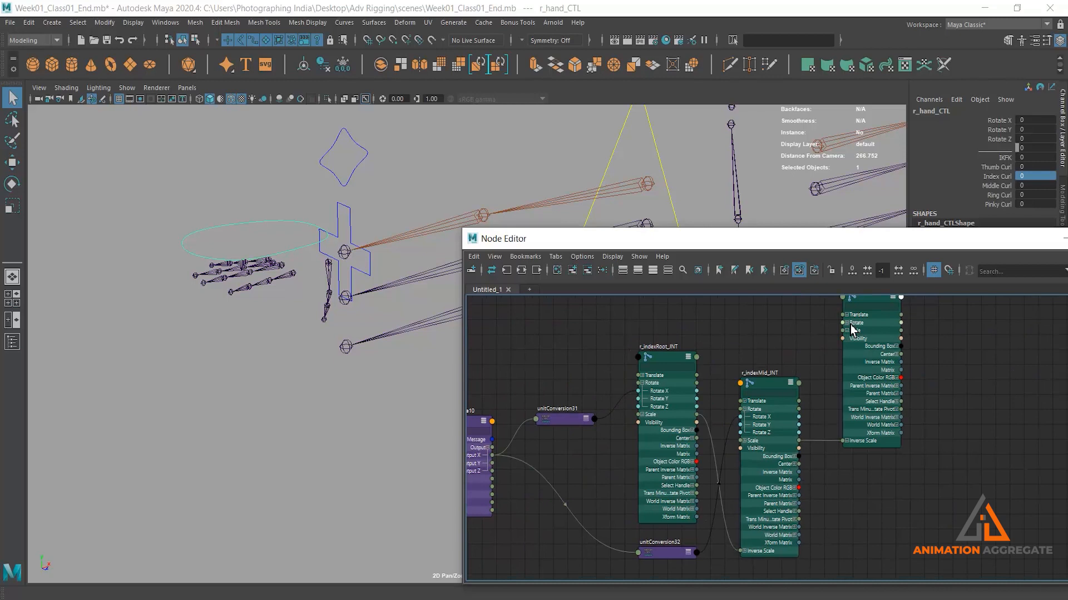
click(846, 323)
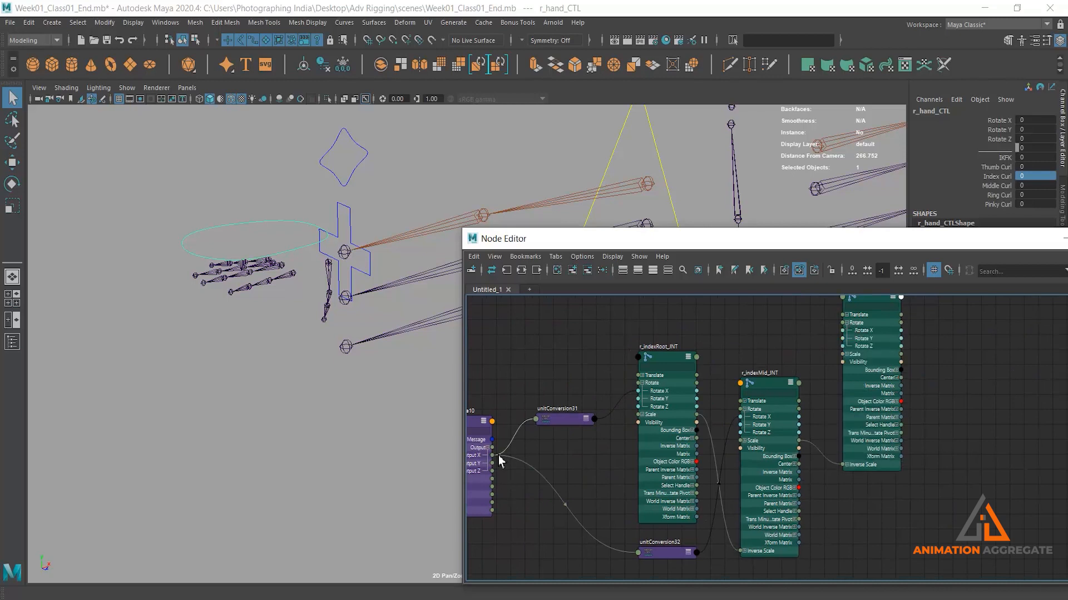
drag(493, 455, 843, 331)
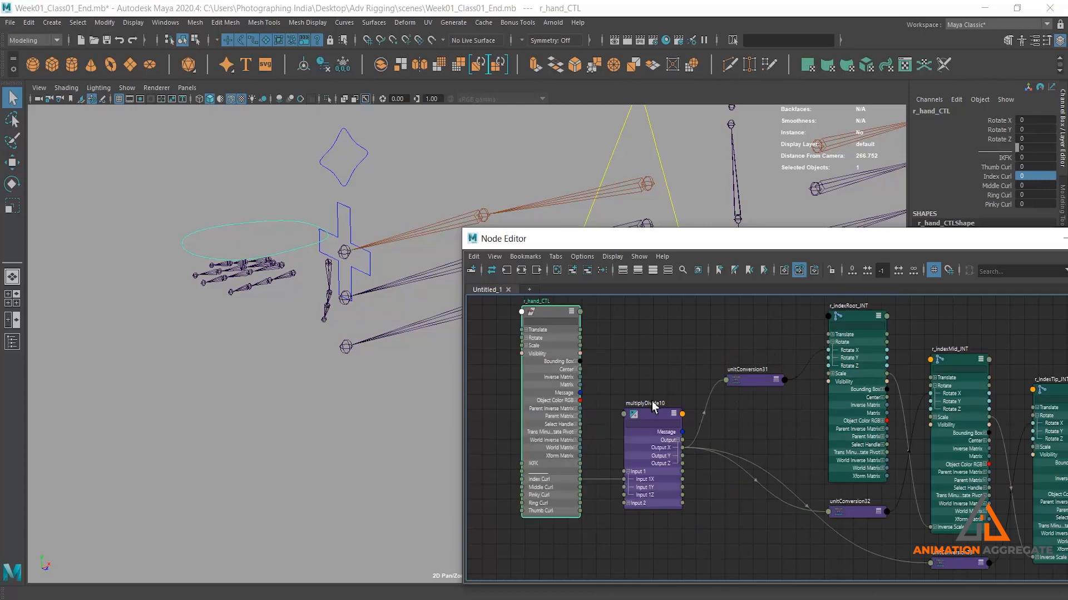
- Test the right hand control's Index Curl on the index finger joints
drag(276, 216, 281, 230)
click(996, 177)
middle_drag(448, 172, 635, 170)
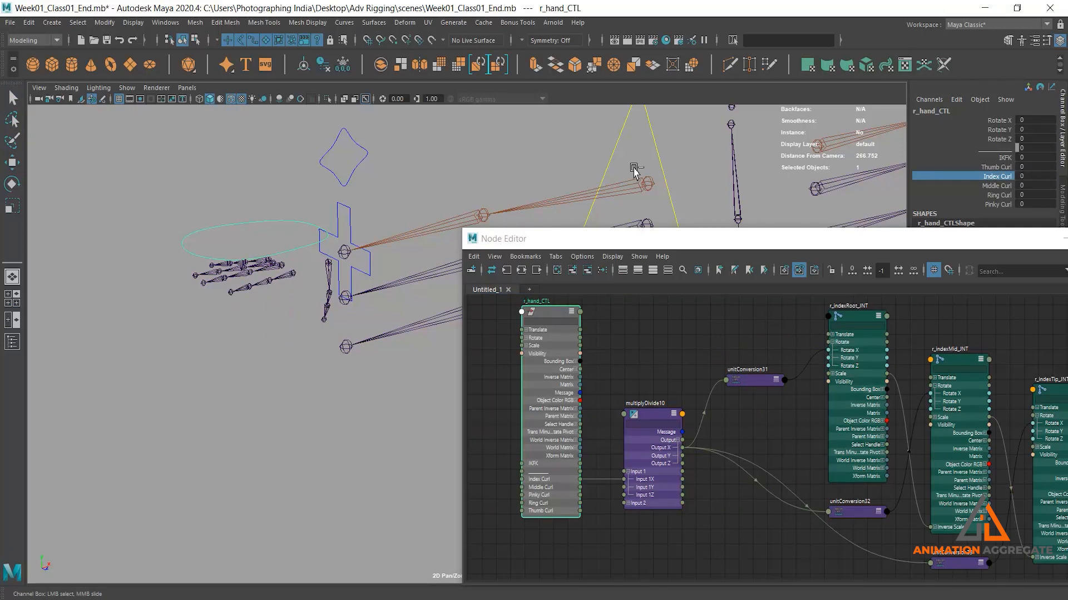
- Set the multiplyDivide node's Input 2X to 11
click(673, 422)
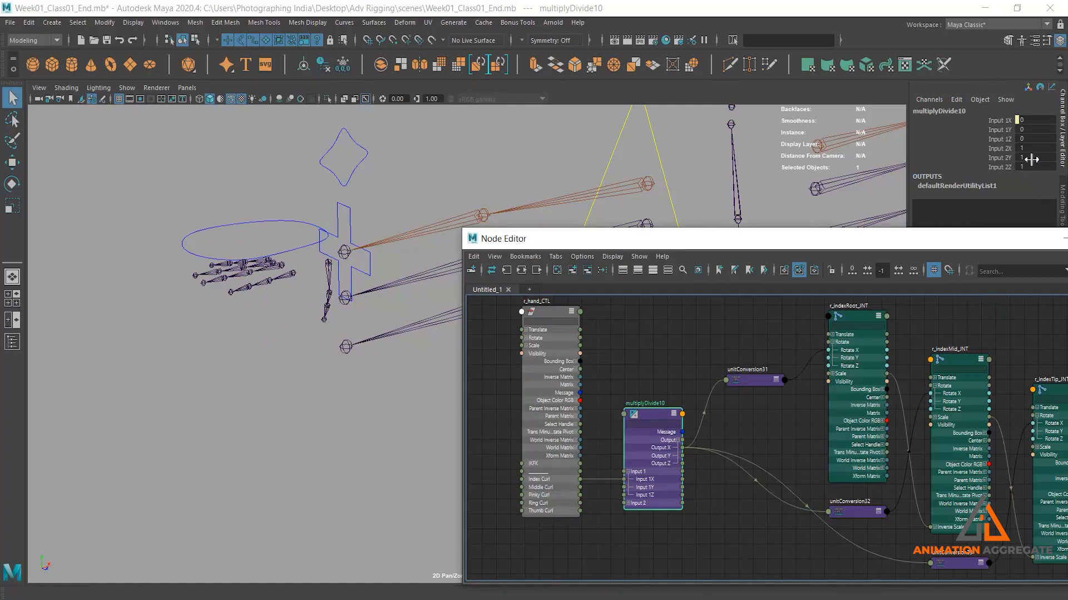
click(997, 149)
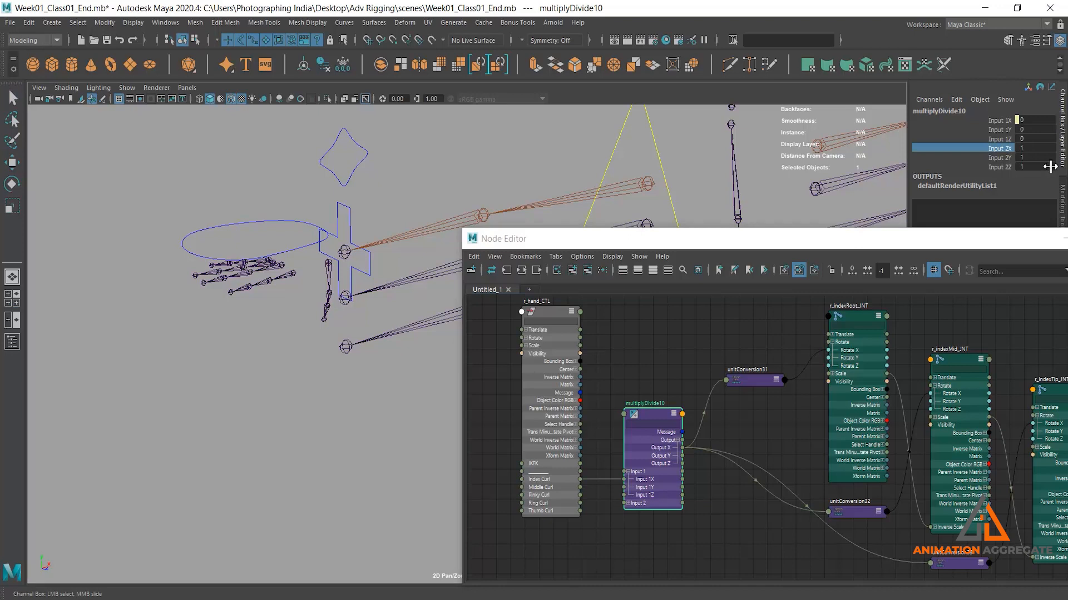
double_click(1029, 149)
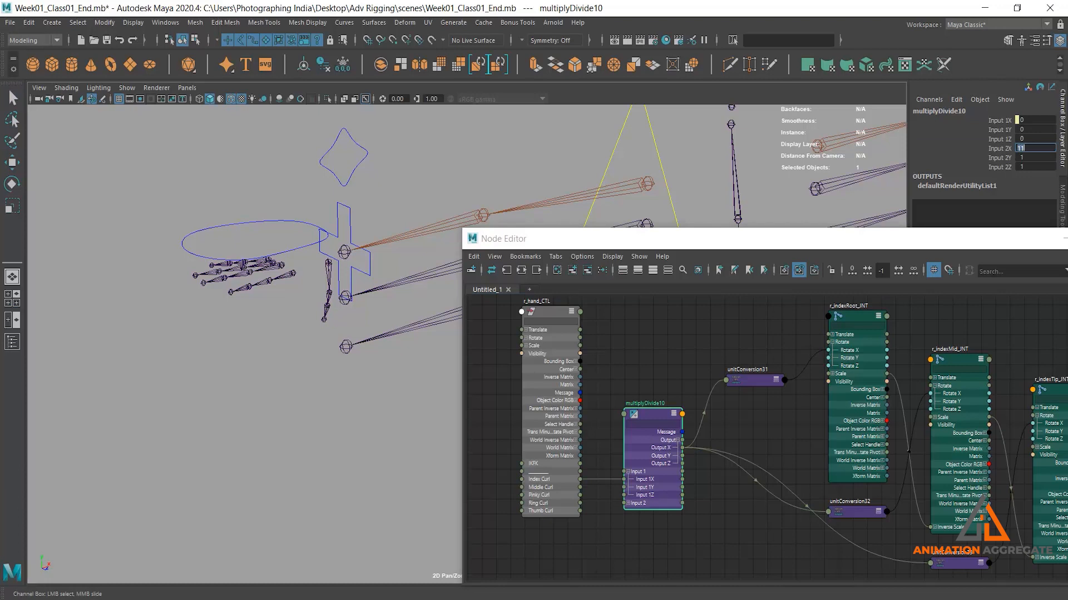
- Test the right hand control's Index Curl at 10, checking r_indexRoot_JNT's rotation, and undo the test
click(261, 221)
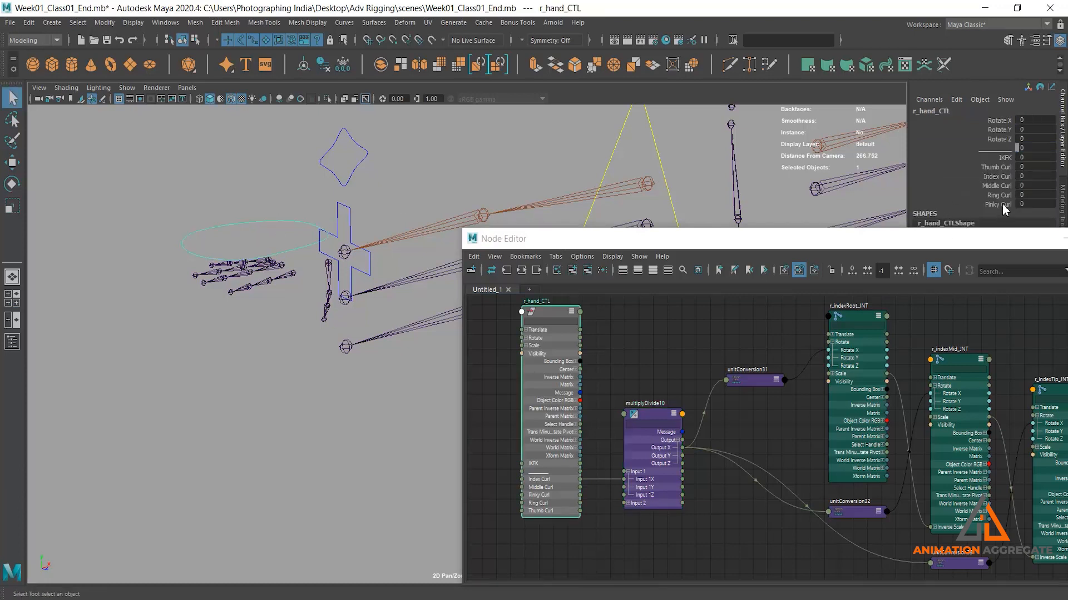
middle_drag(431, 175, 490, 159)
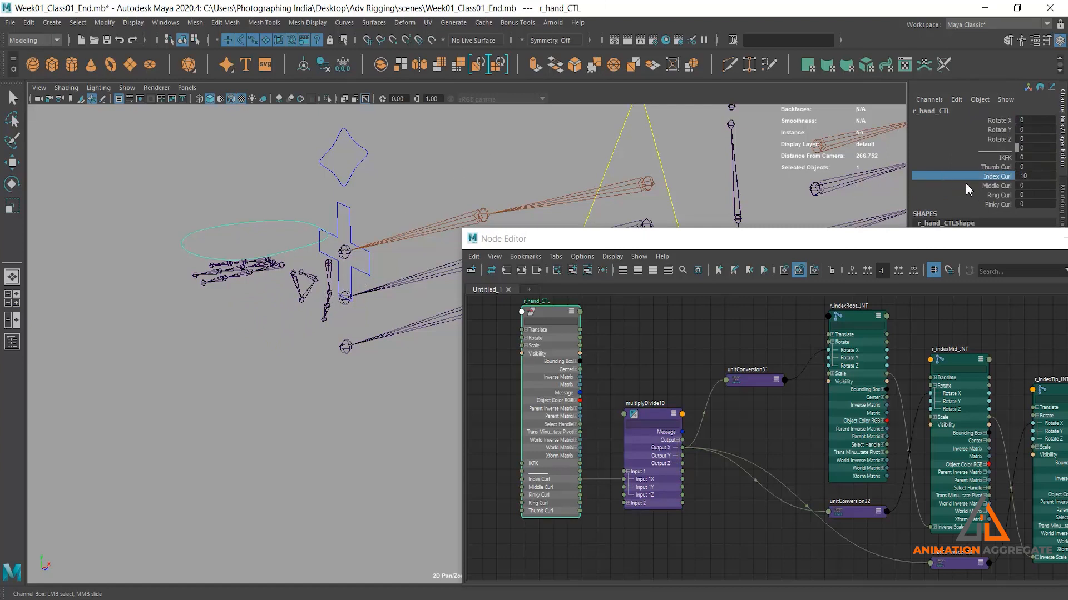
click(301, 283)
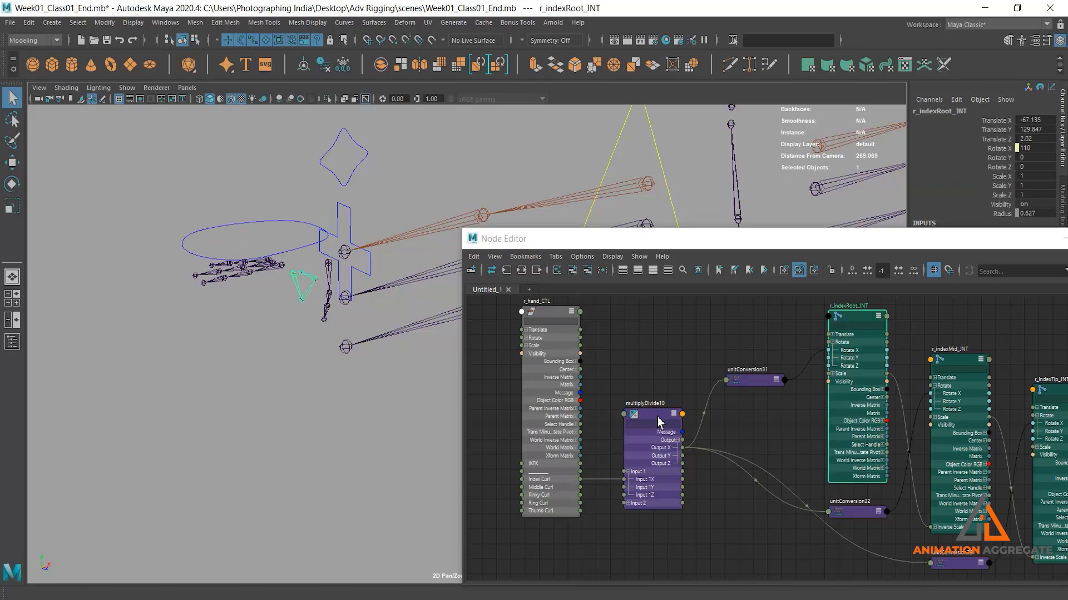
key(ctrl+z)
key(ctrl+z)
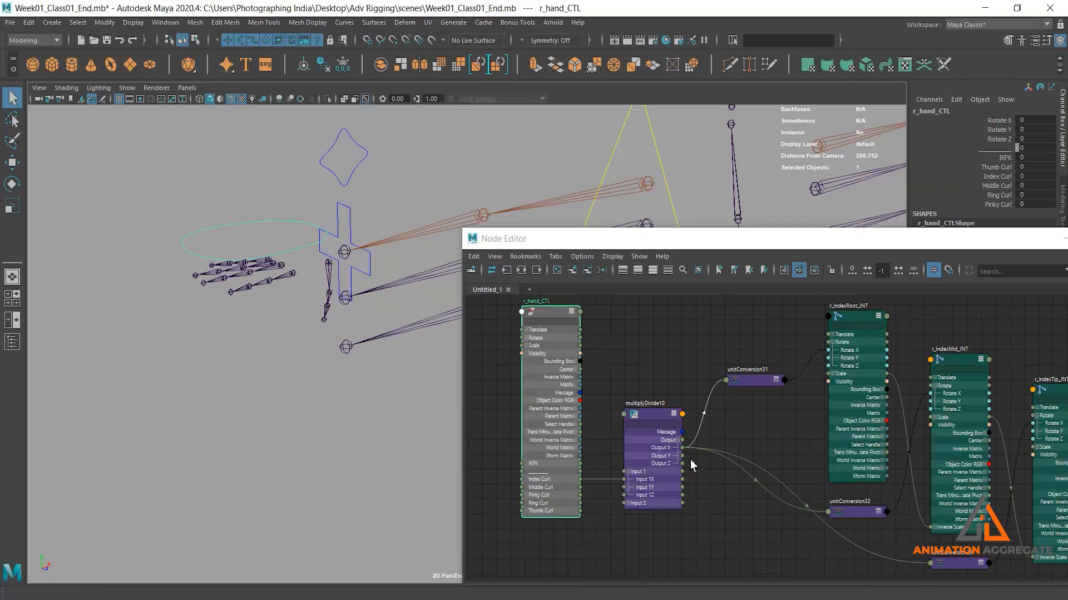
- Remove the three index joint nodes and their connected unitConversion nodes from the Node Editor graph
scroll(293, 295, down, 1)
alt+drag(293, 295, 292, 304)
alt+middle_drag(293, 304, 306, 176)
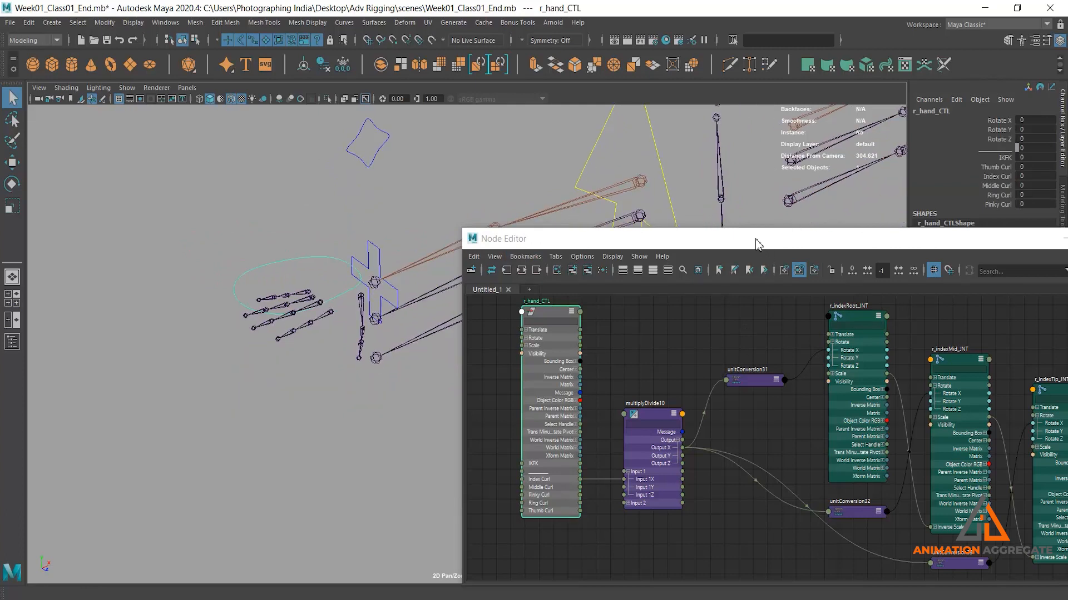
drag(756, 245, 668, 189)
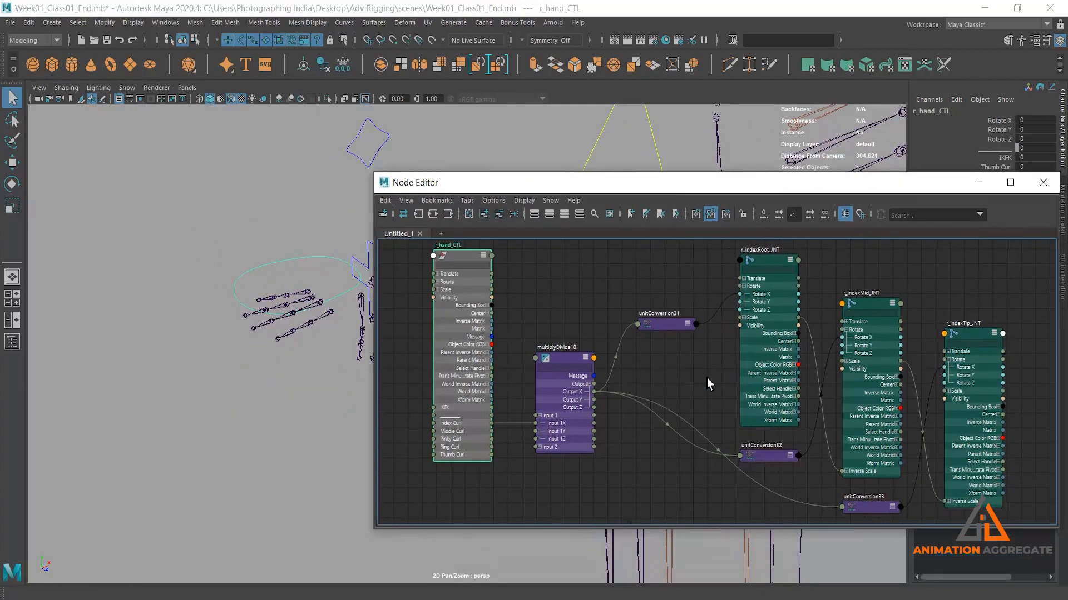
scroll(707, 383, down, 2)
drag(796, 375, 949, 490)
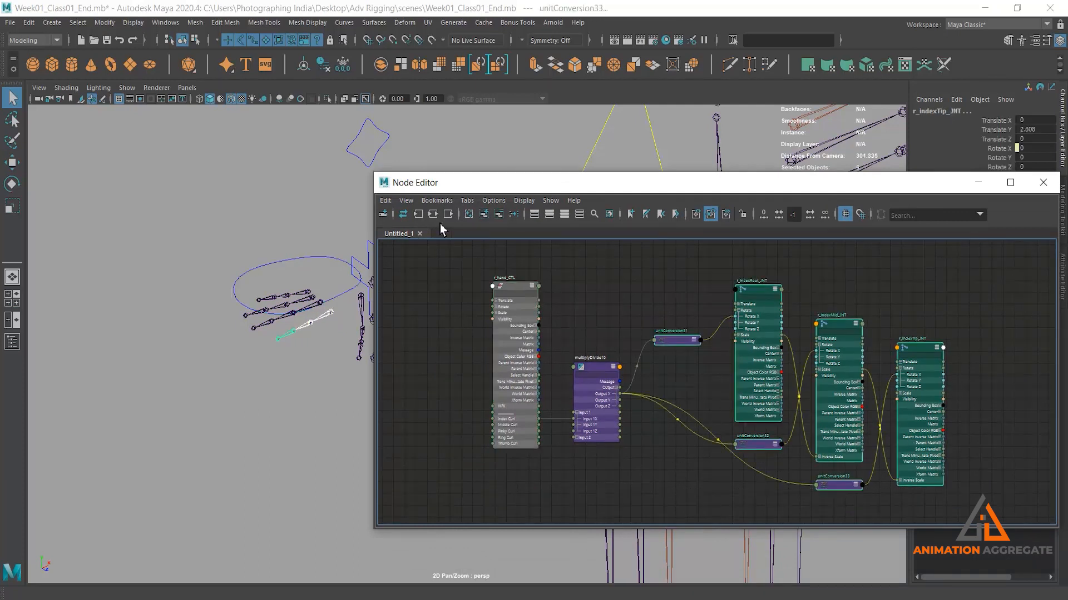
click(499, 216)
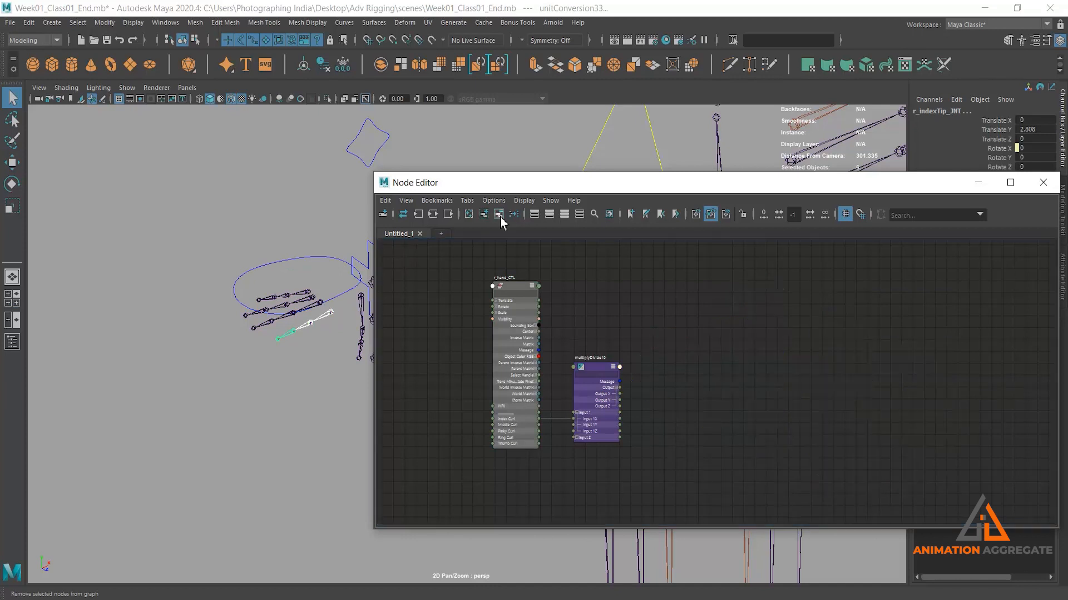
- Select r_middleRoot_JNT, r_middleMid_JNT and r_middleTip_JNT in the viewport and add them to the node graph
alt+drag(334, 274, 314, 302)
click(278, 411)
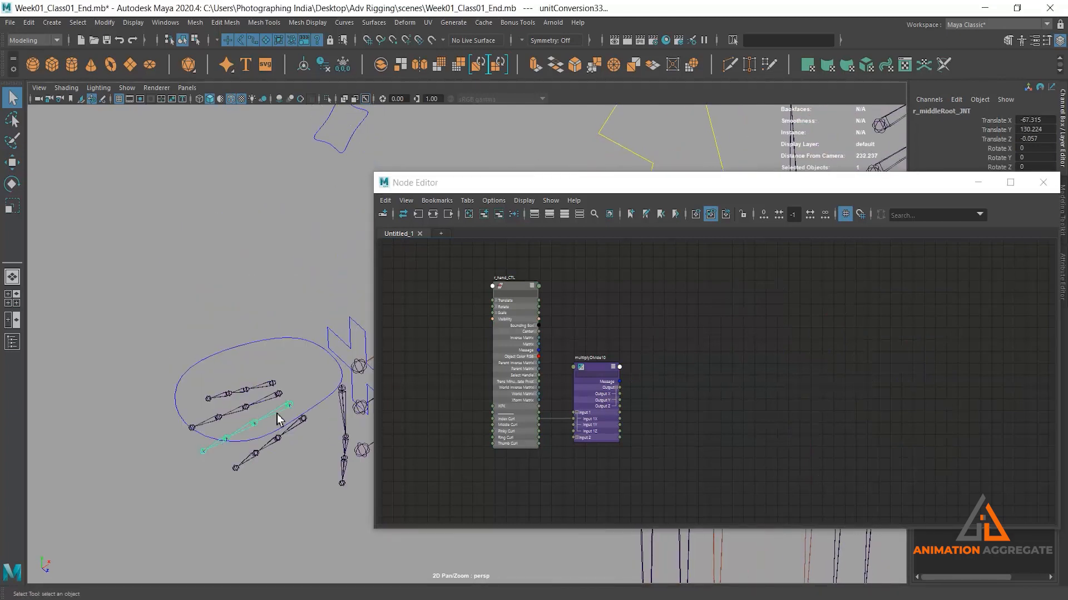
shift+click(250, 426)
shift+click(228, 433)
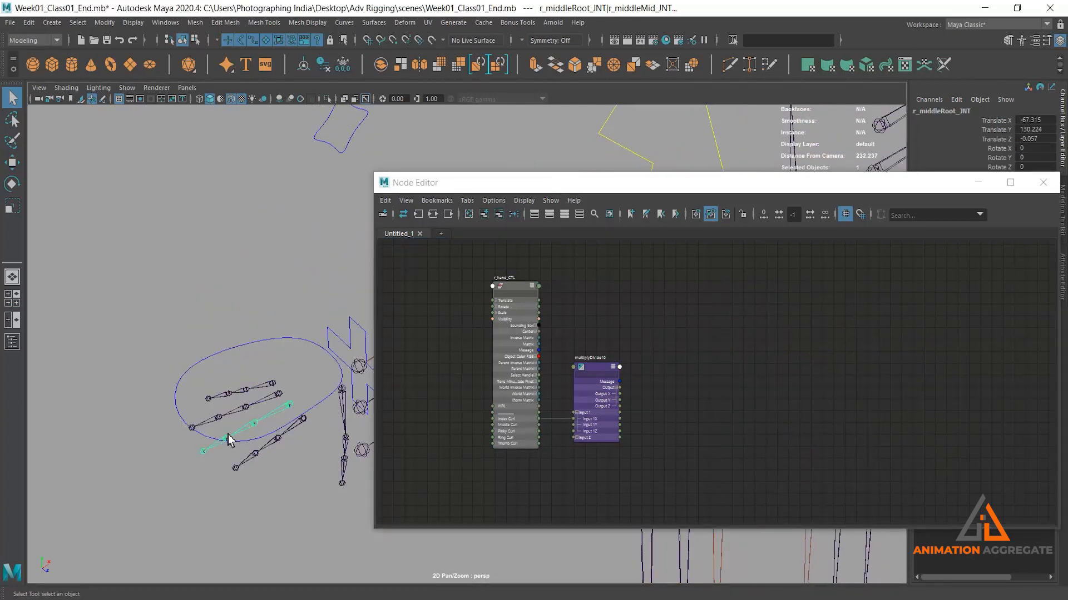
shift+click(244, 431)
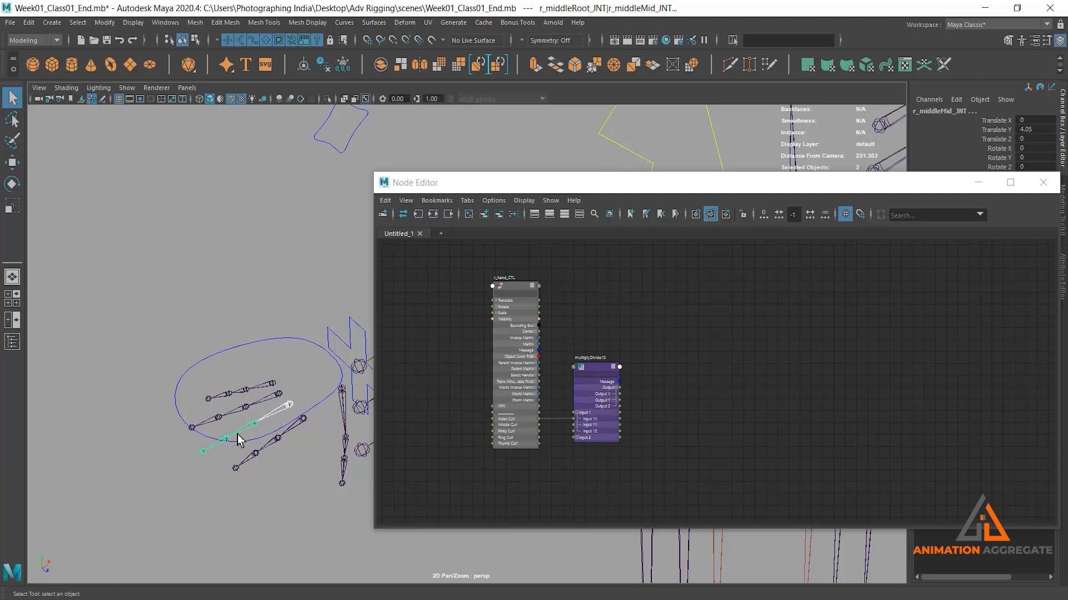
shift+click(224, 448)
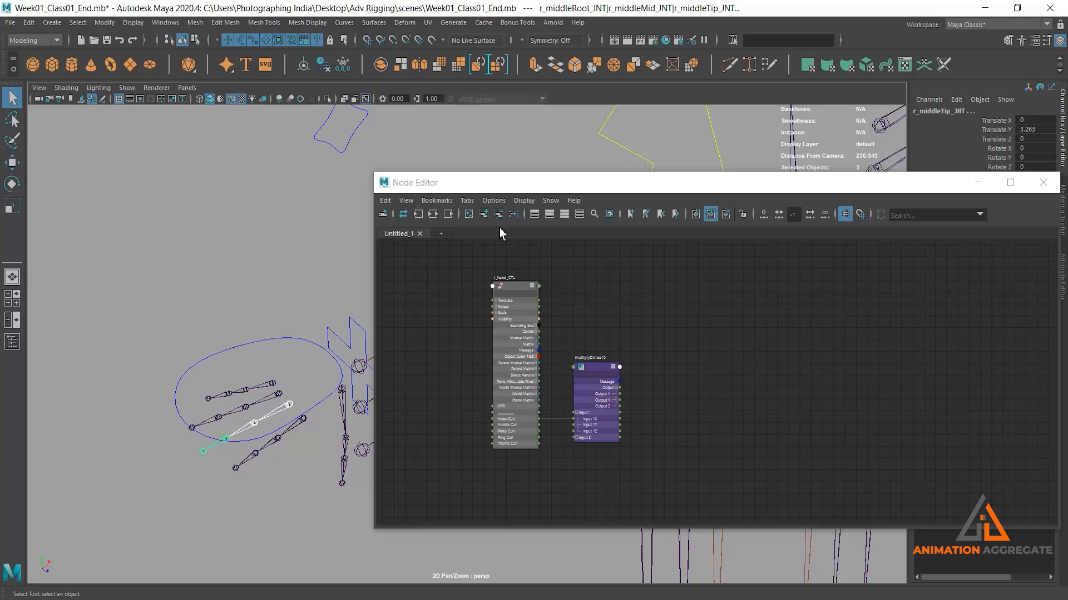
click(483, 214)
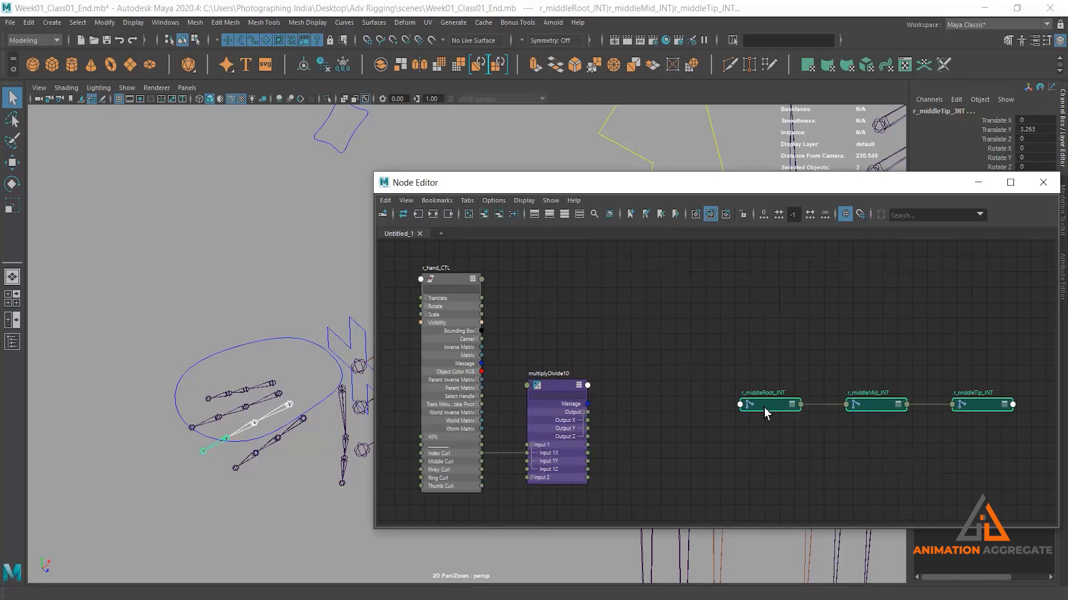
- Reposition the three middle finger joint nodes and expand their attribute lists and Rotate channels
drag(763, 409, 734, 363)
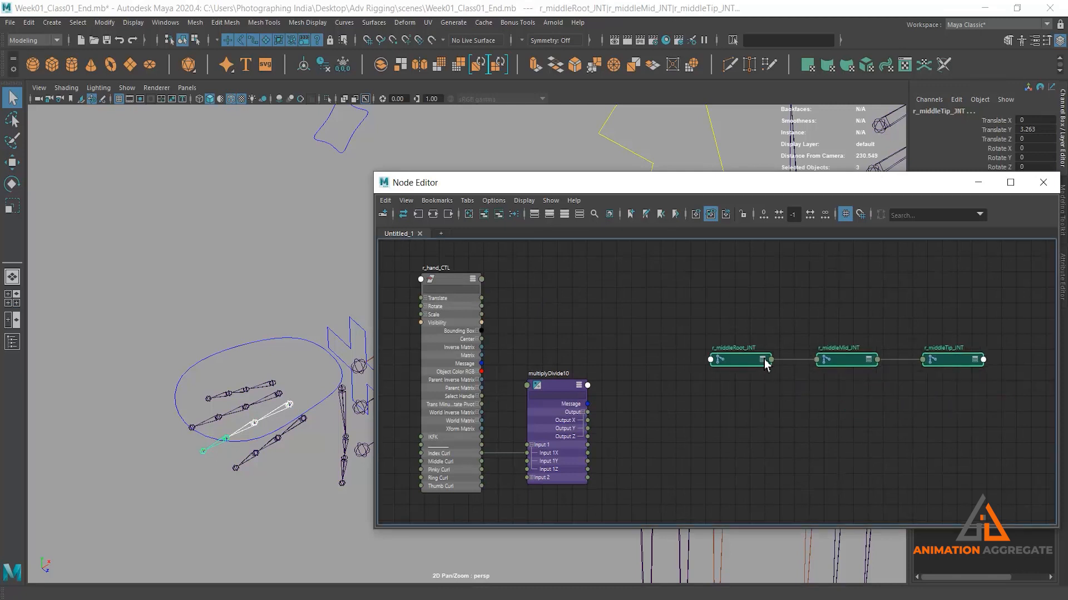
click(761, 359)
click(715, 387)
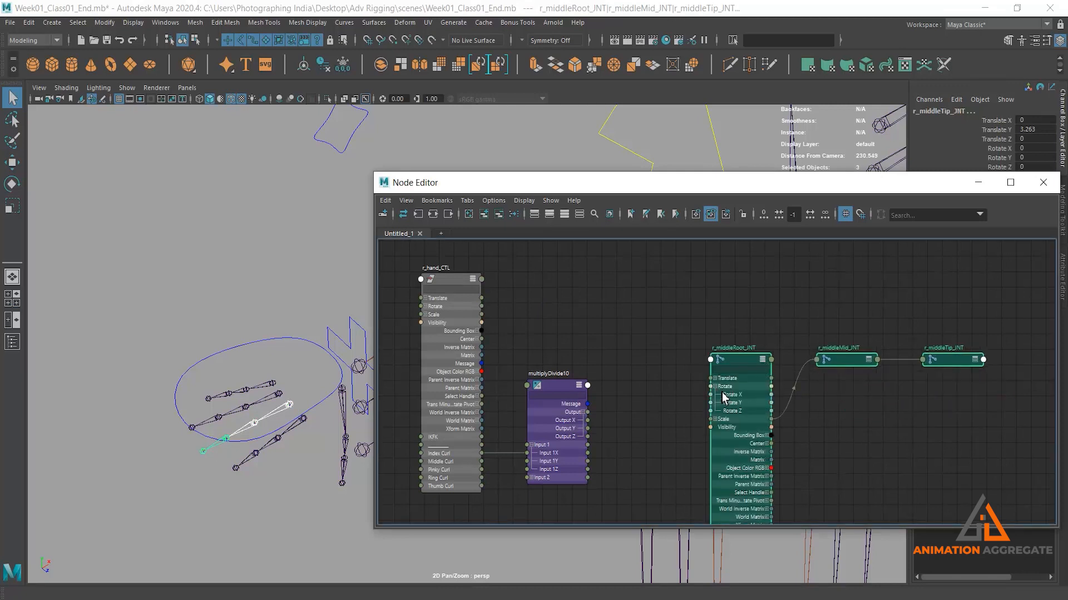
click(870, 363)
click(869, 360)
click(820, 387)
click(808, 390)
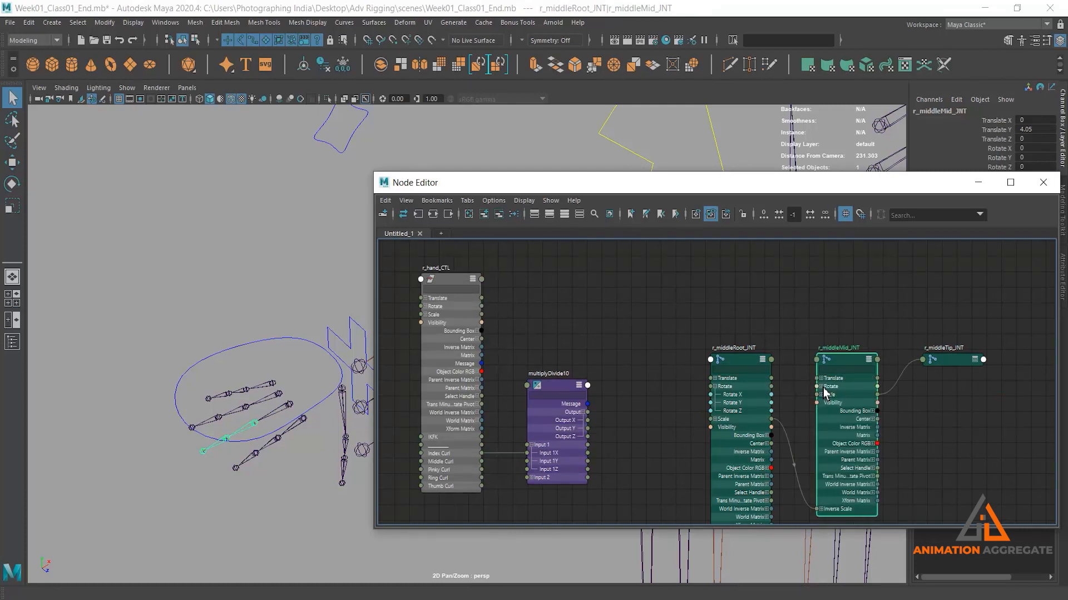
click(821, 386)
double_click(976, 363)
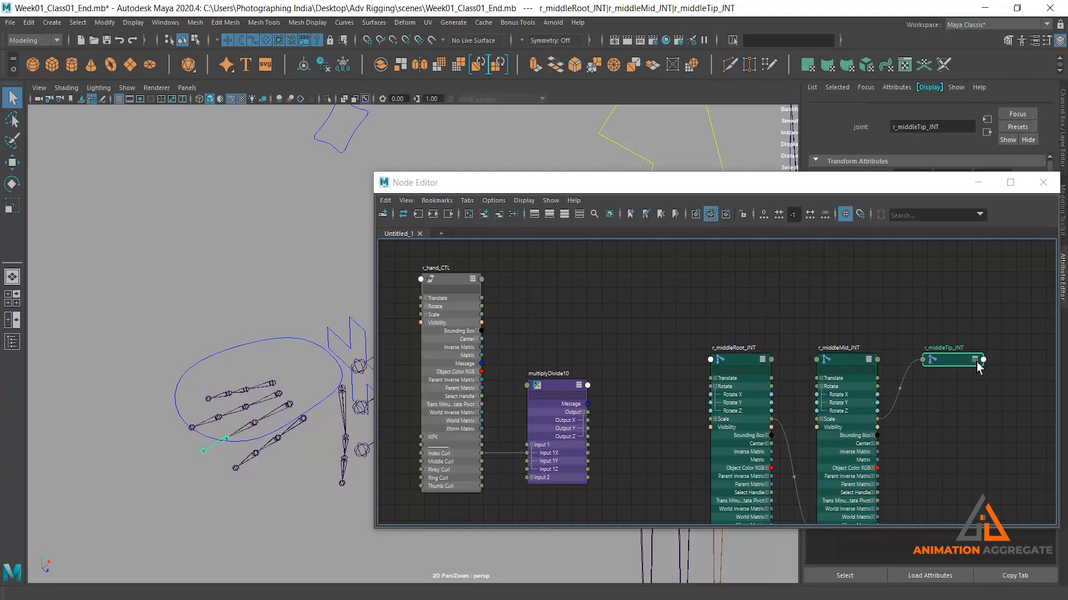
click(975, 362)
click(975, 363)
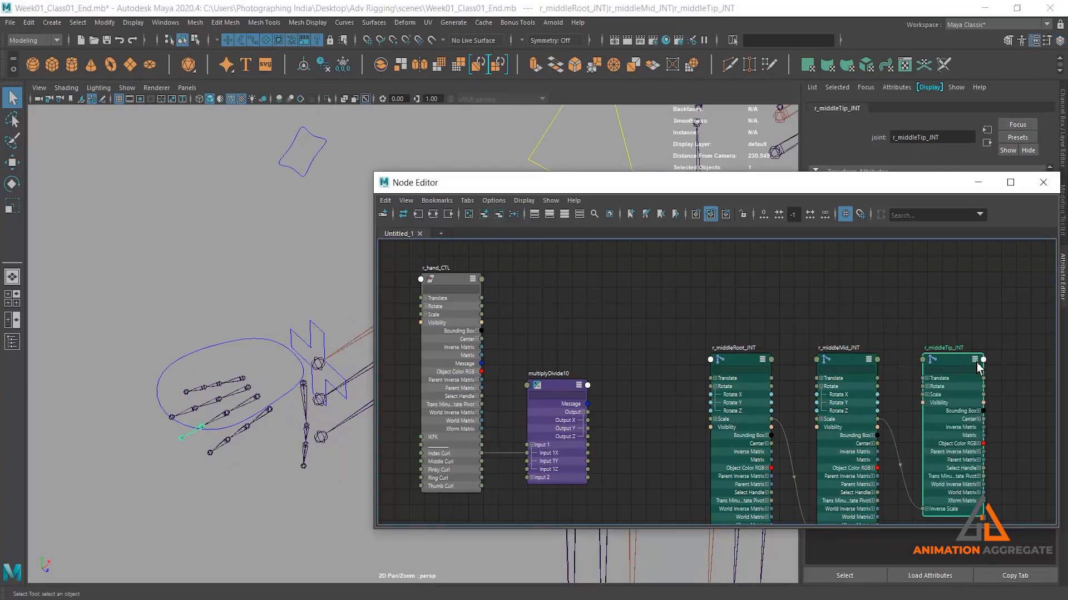
click(926, 387)
- Connect r_hand_CTL's Middle Curl to Input 1Y of the multiplyDivide node
alt+middle_drag(613, 388, 682, 338)
alt+right_drag(681, 336, 811, 479)
alt+middle_drag(661, 385, 801, 320)
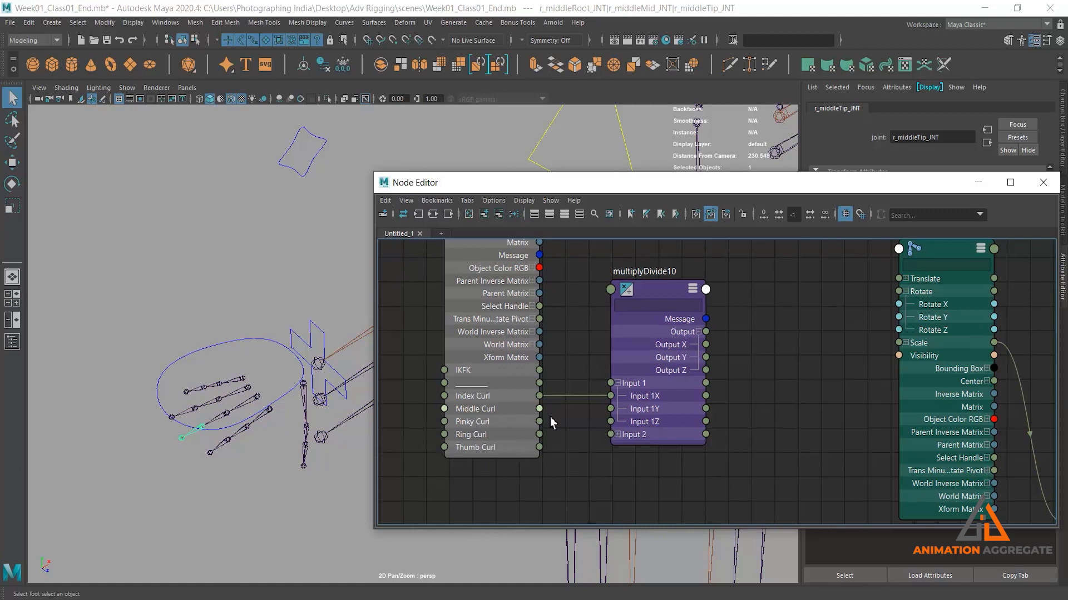
drag(538, 409, 617, 411)
- Select the multiplyDivide node and show its channels in the Channel Box instead of the Attribute Editor
click(659, 291)
drag(913, 186, 841, 258)
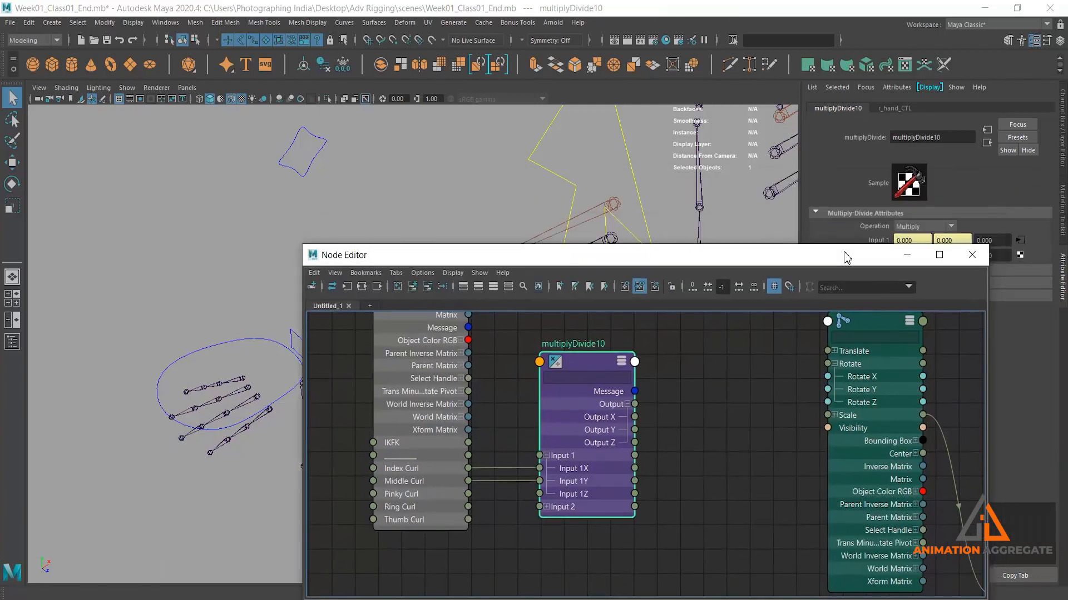
key(ctrl+a)
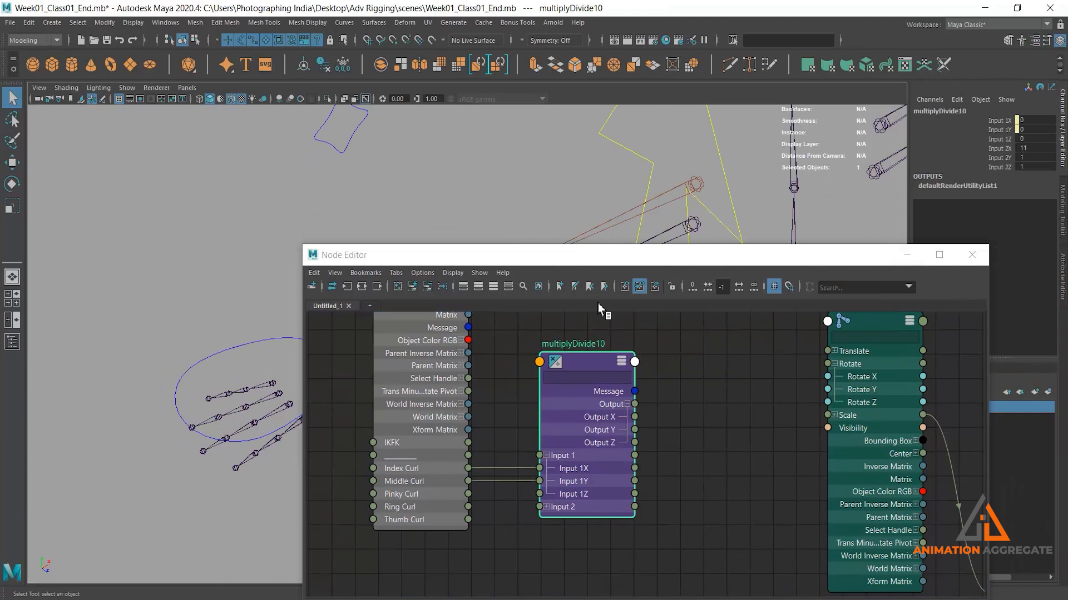
- Connect the multiplyDivide node's Output Y to Rotate X of r_middleRoot_JNT, r_middleMid_JNT and r_middleTip_JNT
drag(693, 255, 602, 149)
alt+right_drag(631, 299, 617, 301)
alt+middle_drag(617, 301, 520, 299)
alt+right_drag(593, 344, 561, 324)
alt+middle_drag(561, 323, 538, 345)
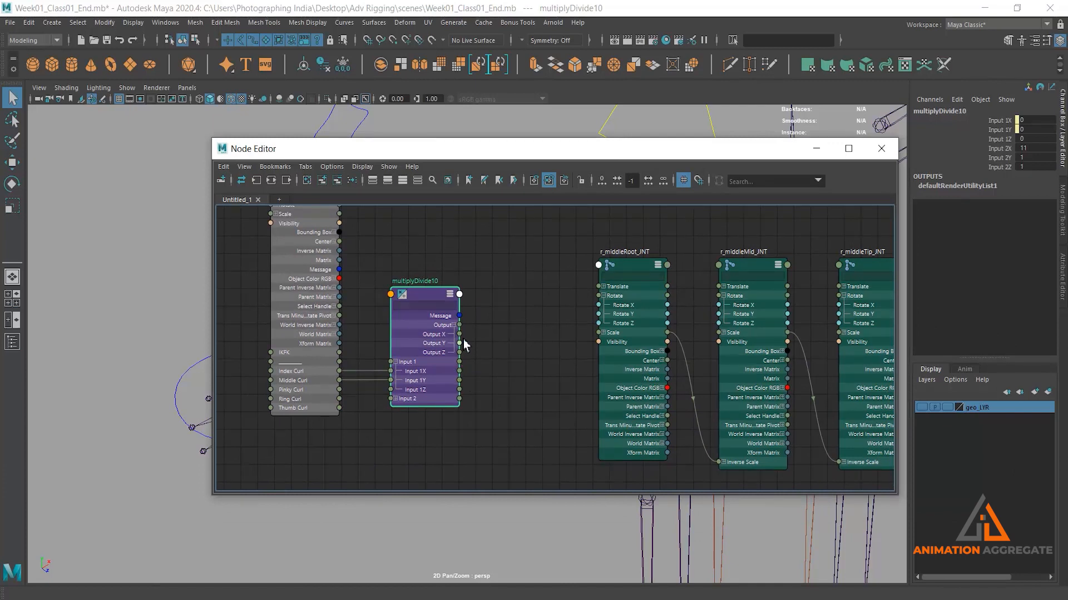
drag(533, 346, 598, 304)
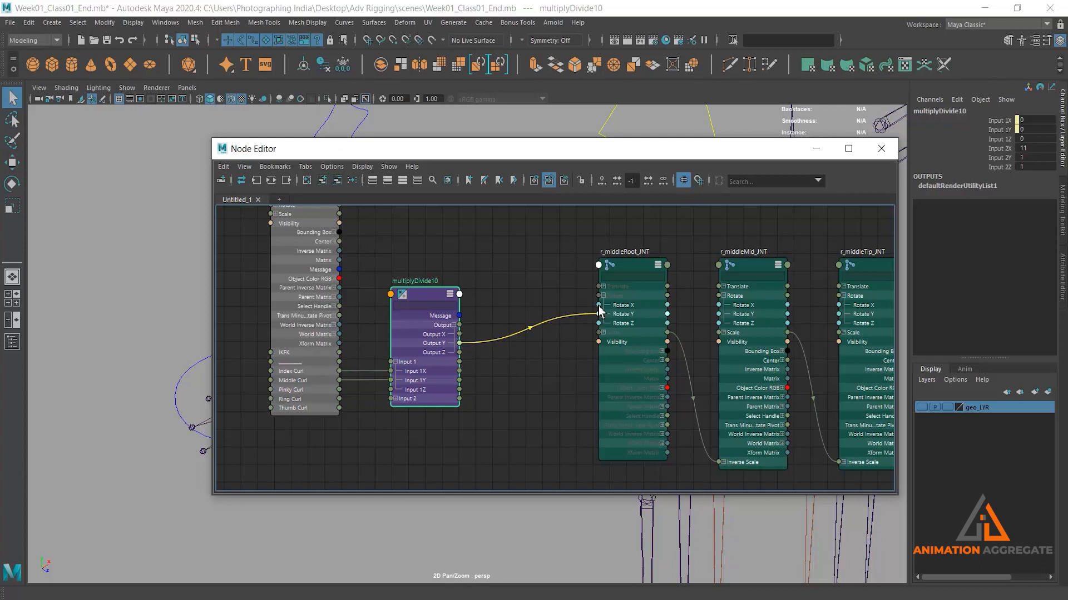
scroll(553, 293, down, 2)
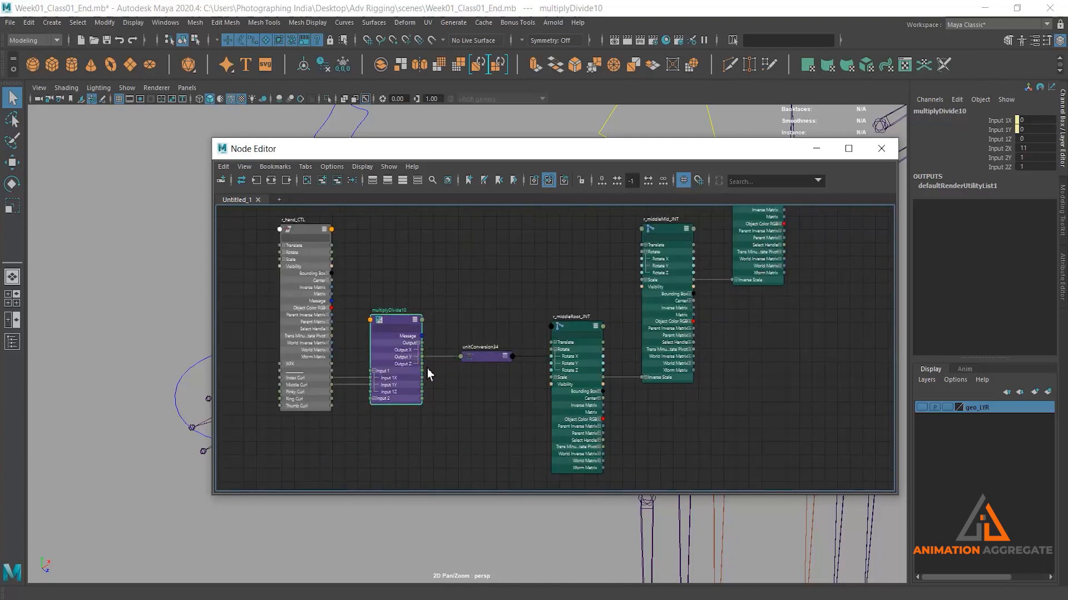
drag(424, 359, 643, 266)
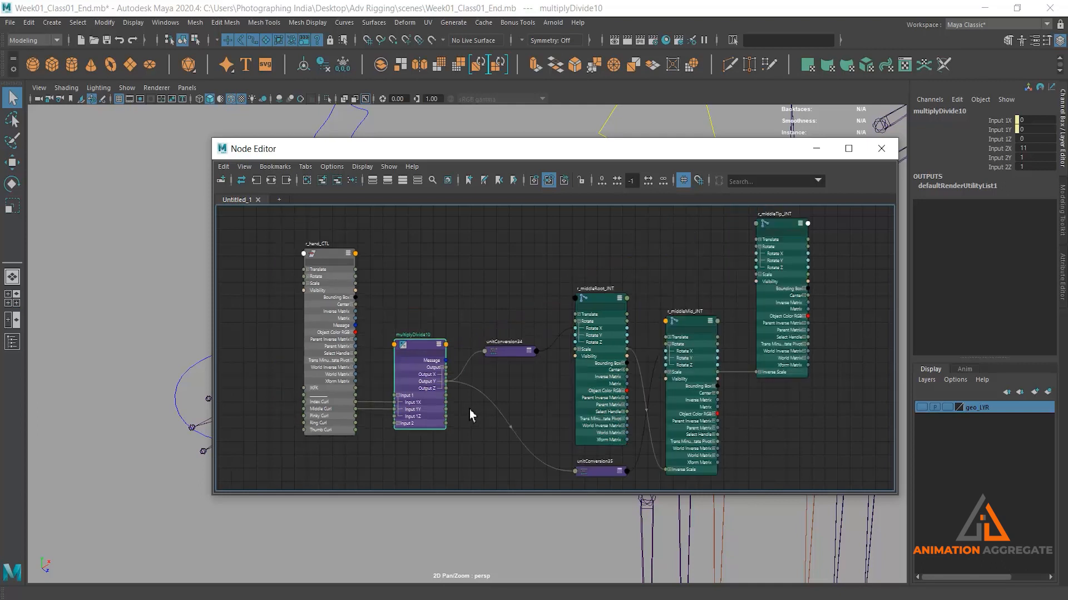
drag(447, 382, 758, 257)
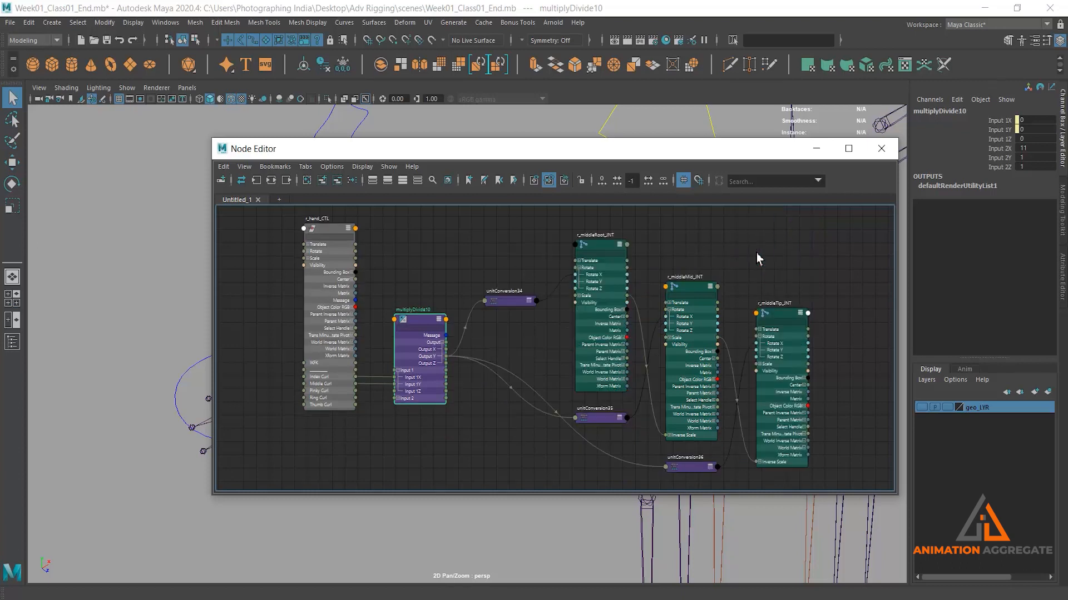
- Select r_hand_CTL in the viewport and scrub its Middle Curl to test the middle finger joints
drag(557, 150, 703, 338)
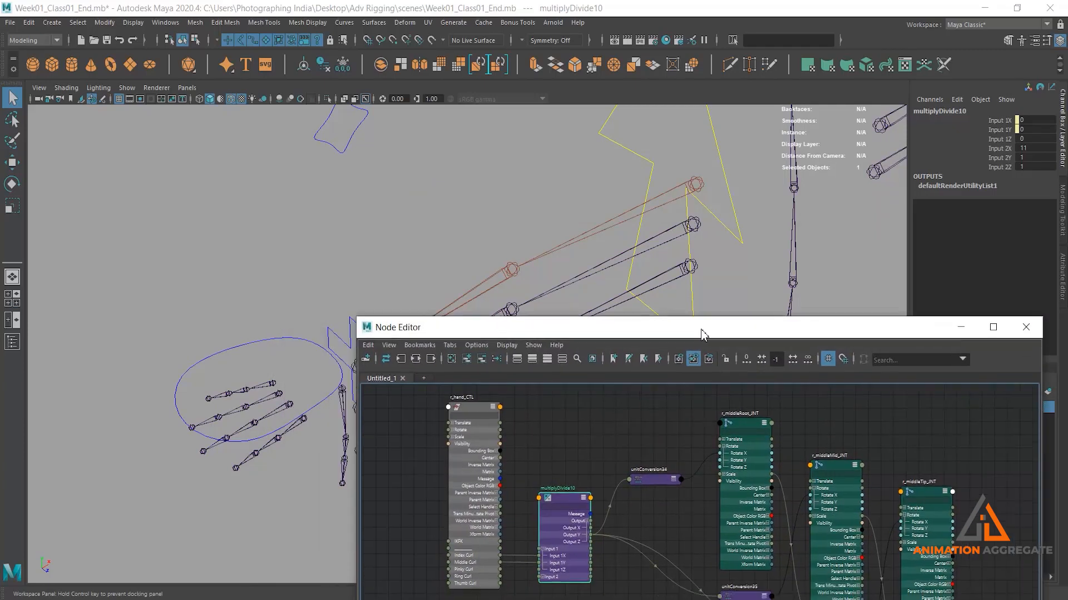
click(301, 425)
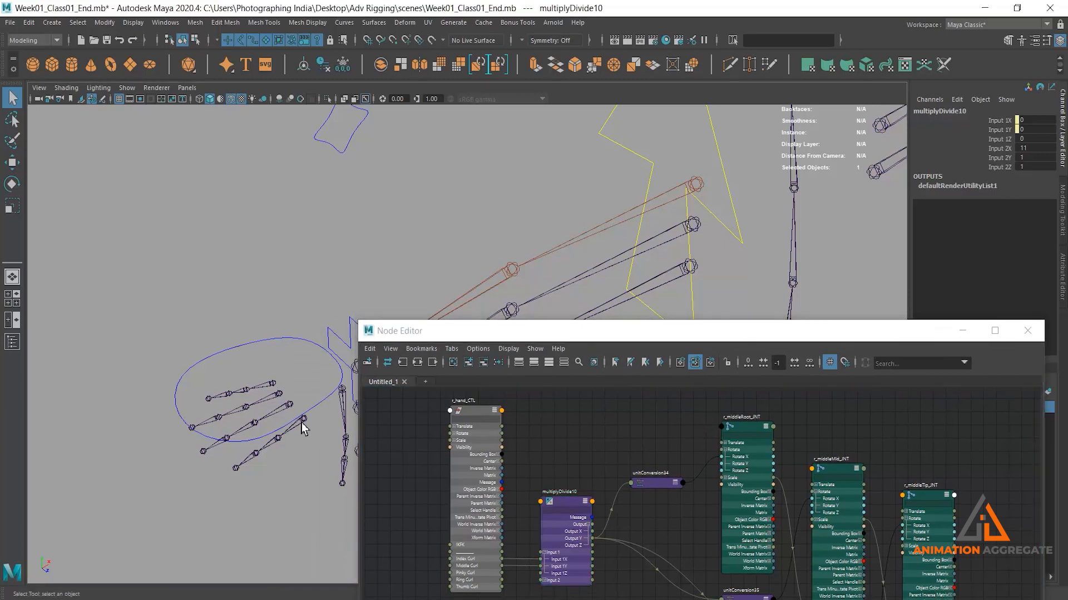
click(288, 340)
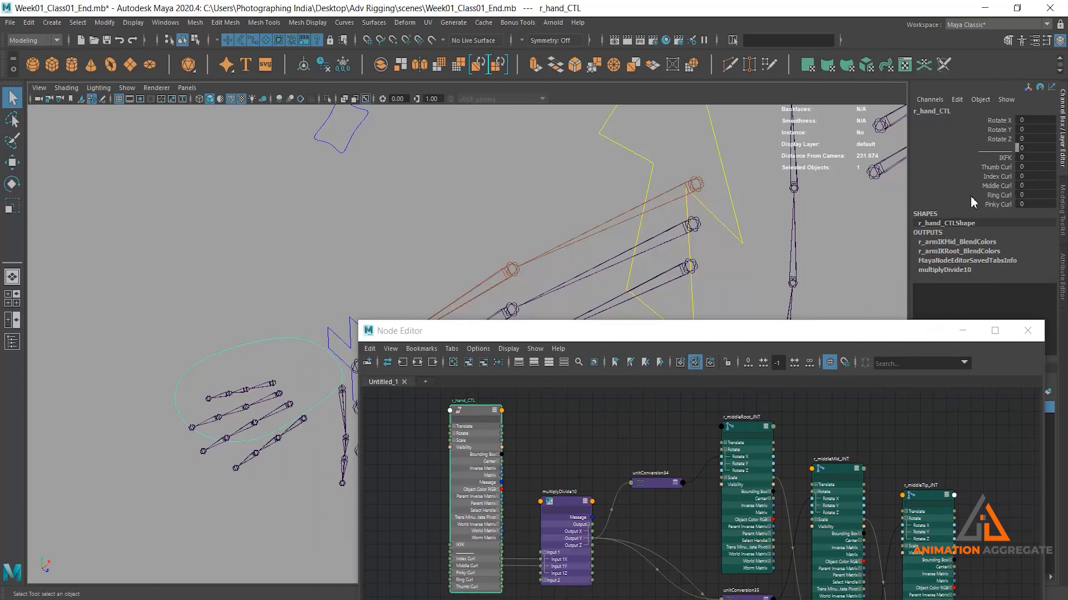
click(995, 185)
middle_drag(429, 191, 632, 348)
- Set the multiplyDivide node's Input 2Y to 11 and test r_hand_CTL's Middle Curl again
click(560, 503)
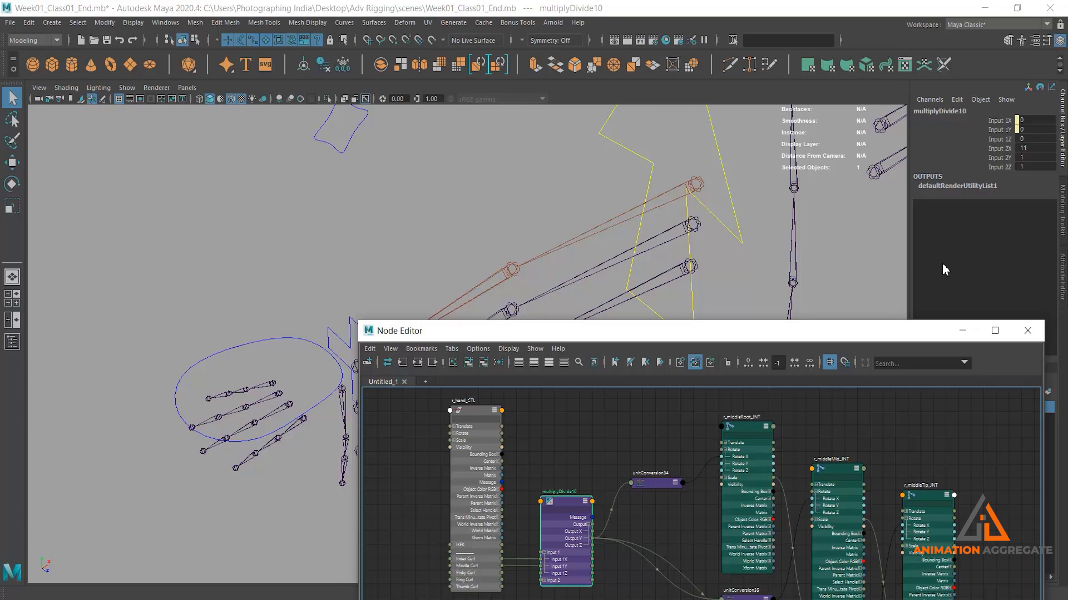
click(1040, 158)
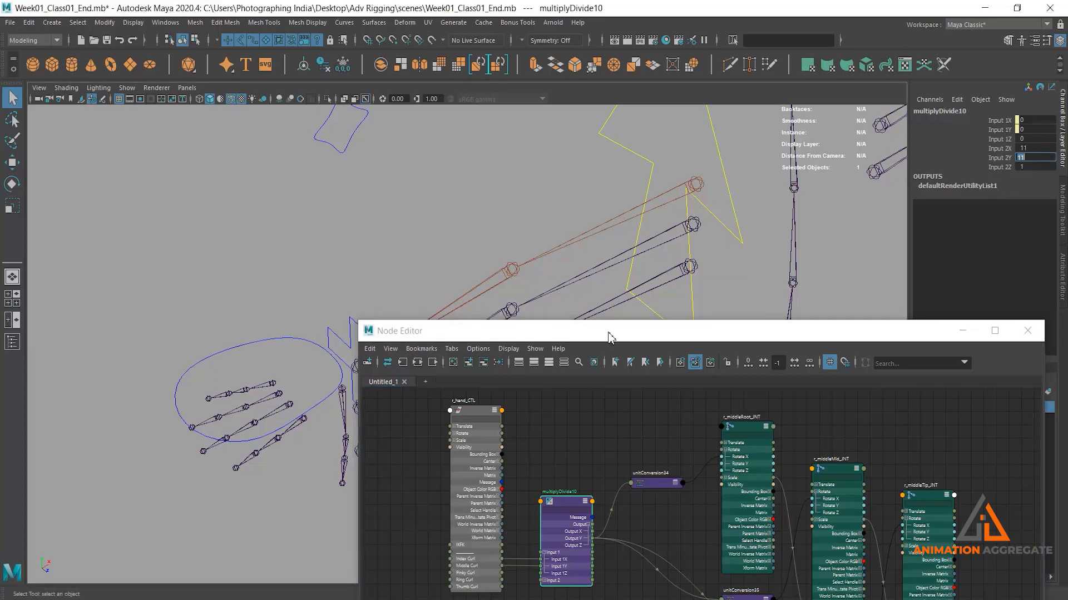
drag(620, 338, 643, 249)
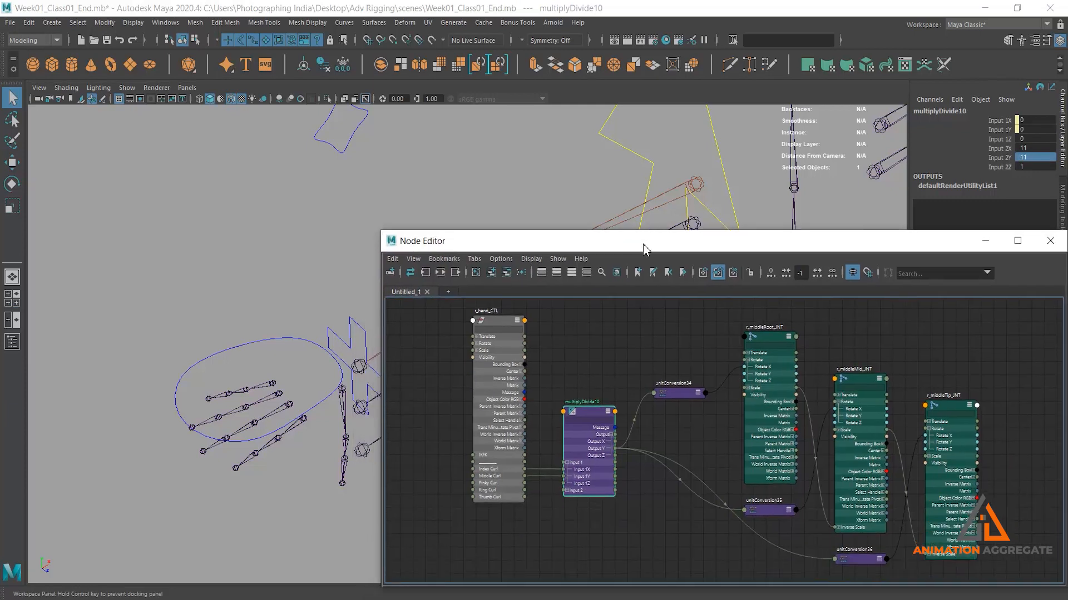
click(241, 343)
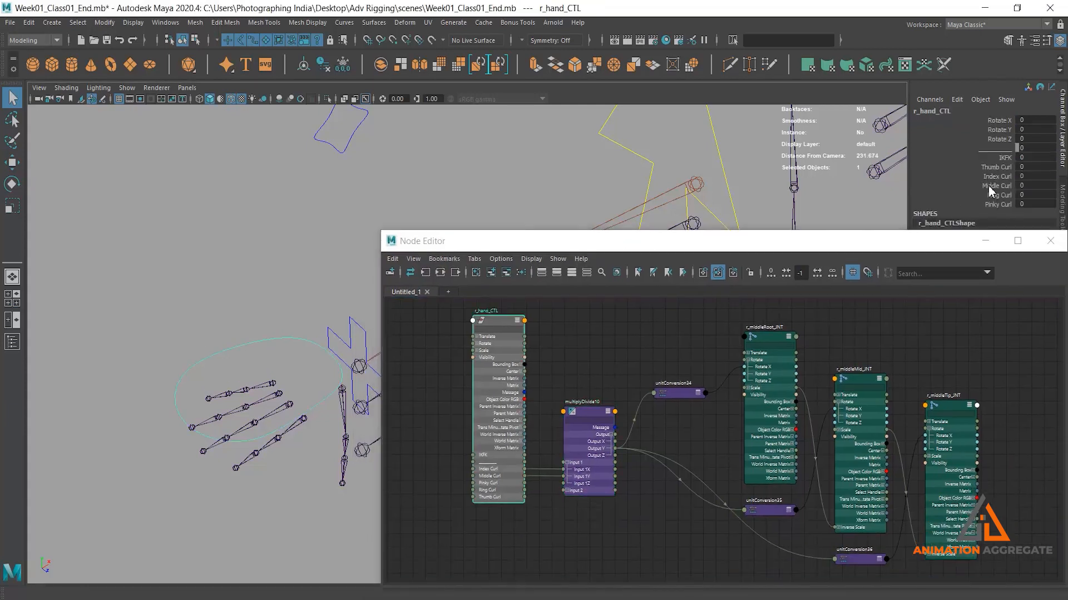
click(995, 187)
mouse_move(439, 188)
middle_down()
mouse_move(498, 179)
mouse_move(452, 195)
middle_up()
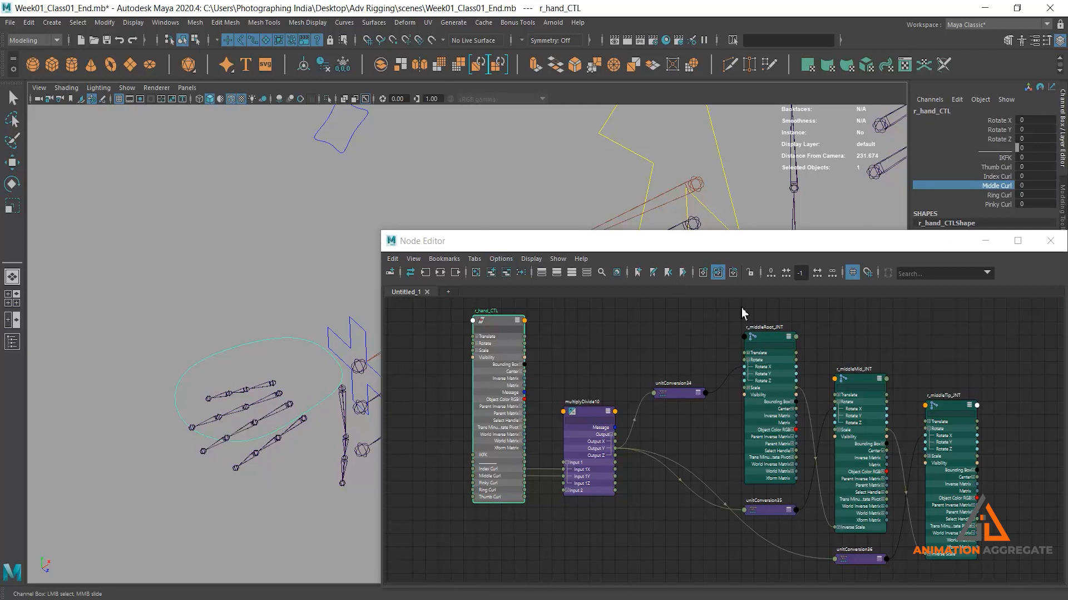
- Remove the three middle finger joint nodes and their unitConversion nodes from the graph
alt+right_drag(711, 450, 712, 424)
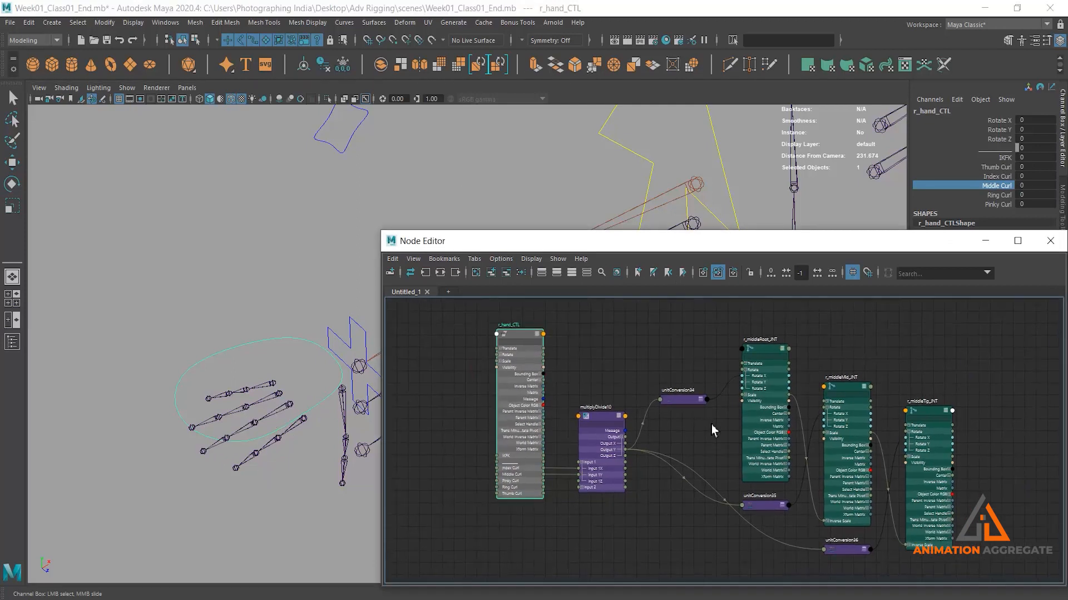
alt+middle_drag(712, 425, 692, 427)
alt+right_drag(729, 462, 676, 392)
drag(665, 360, 938, 558)
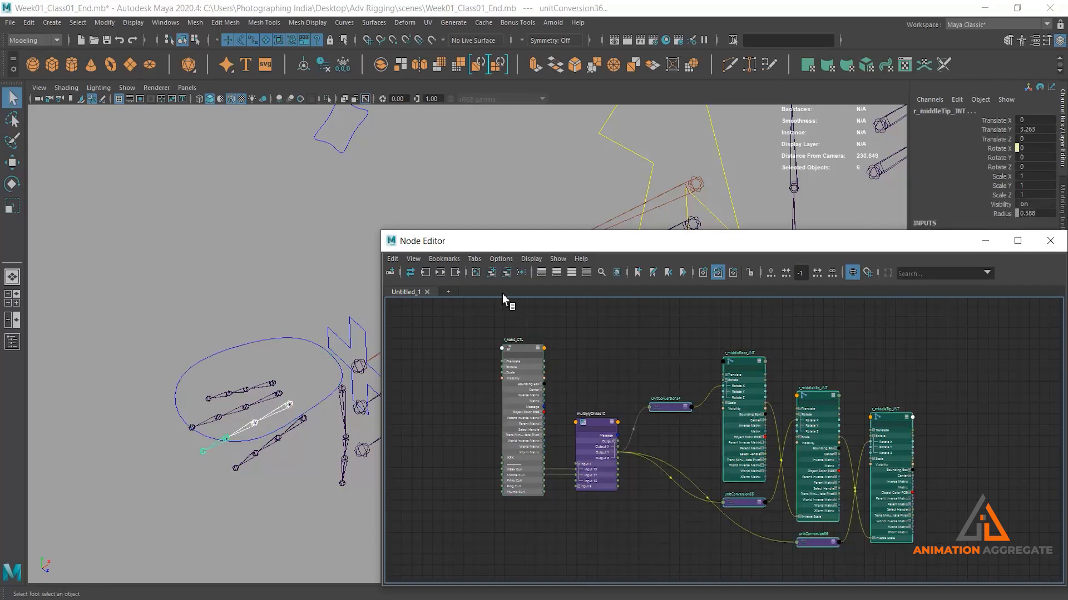
click(505, 272)
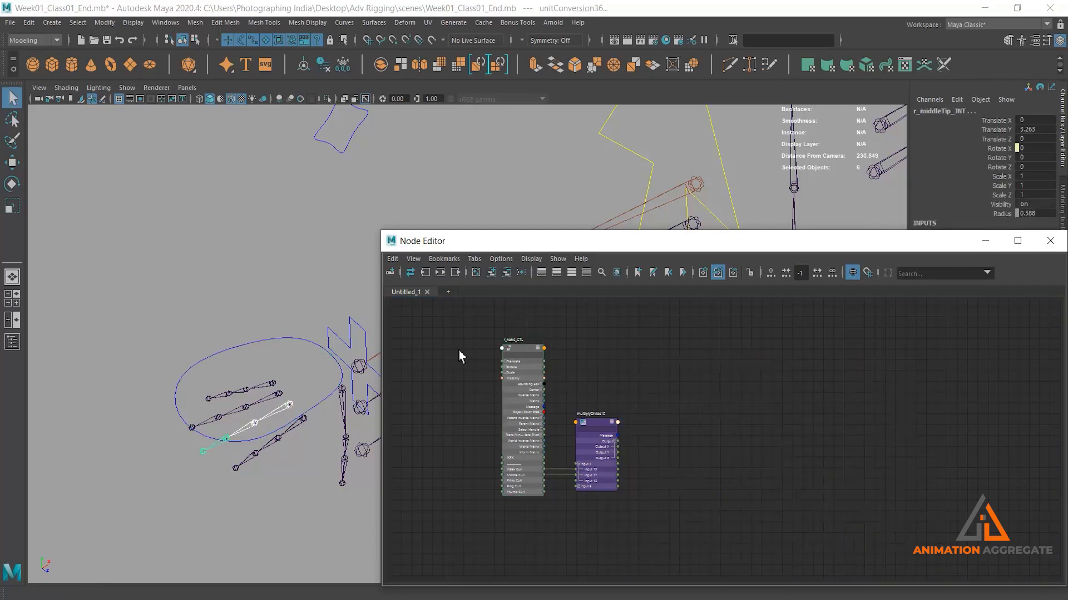
- Select r_ringRoot_JNT, r_ringMid_JNT and r_ringTip_JNT in the viewport and add them to the node graph
click(278, 395)
shift+click(240, 409)
shift+click(216, 419)
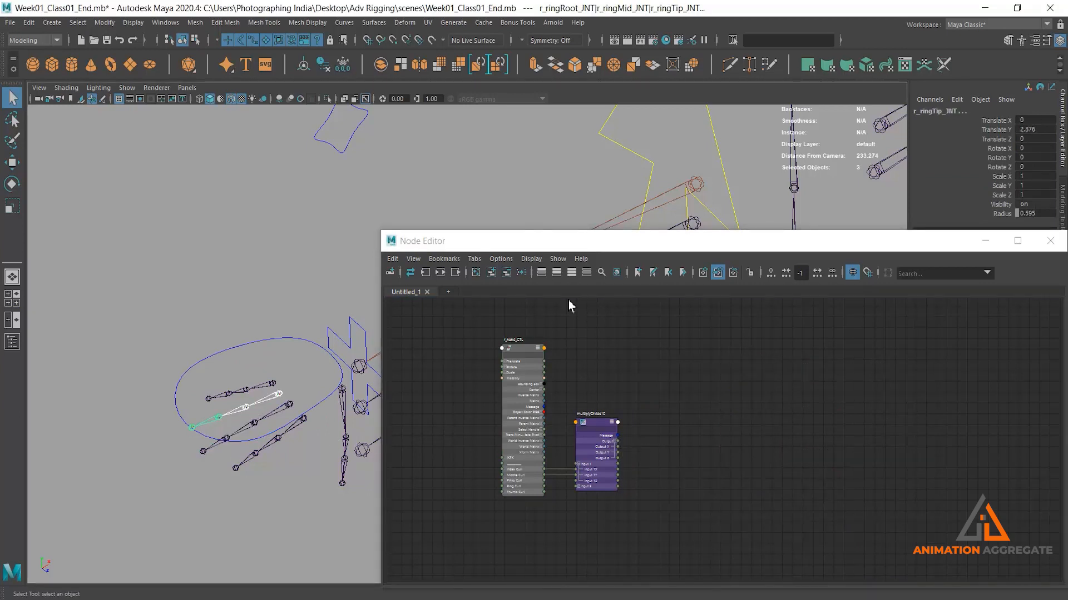
click(489, 271)
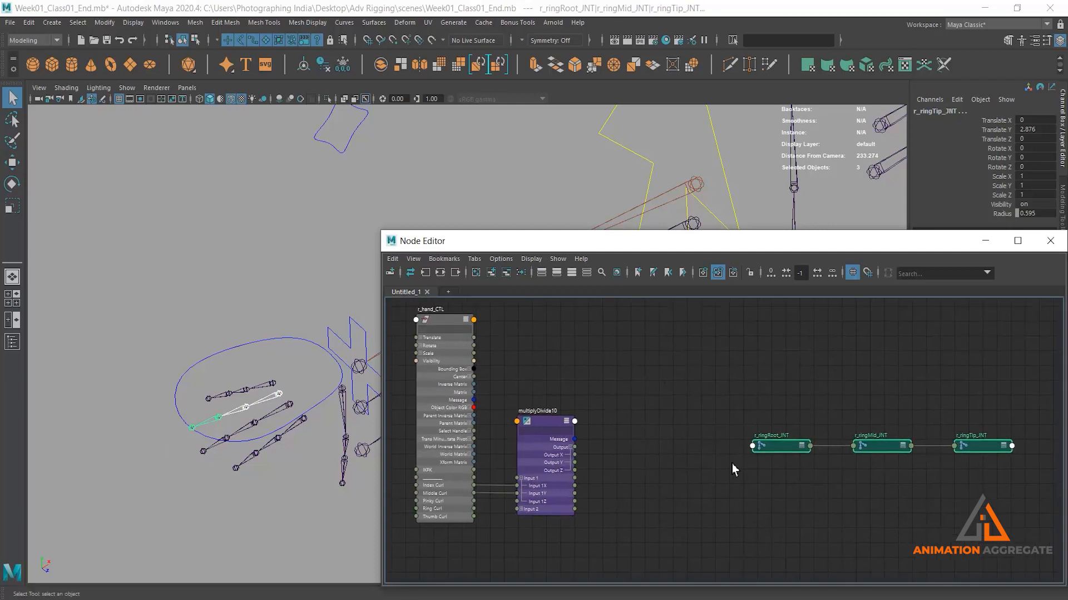
- Expand the attribute lists and Rotate channels of the three ring finger joint nodes
click(802, 447)
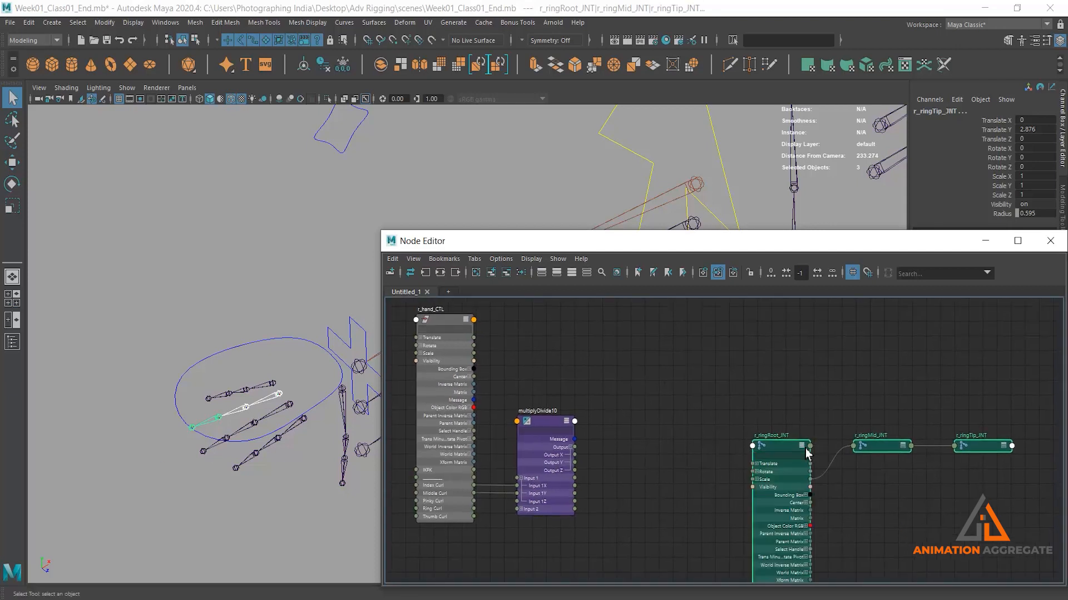
click(902, 446)
click(1003, 447)
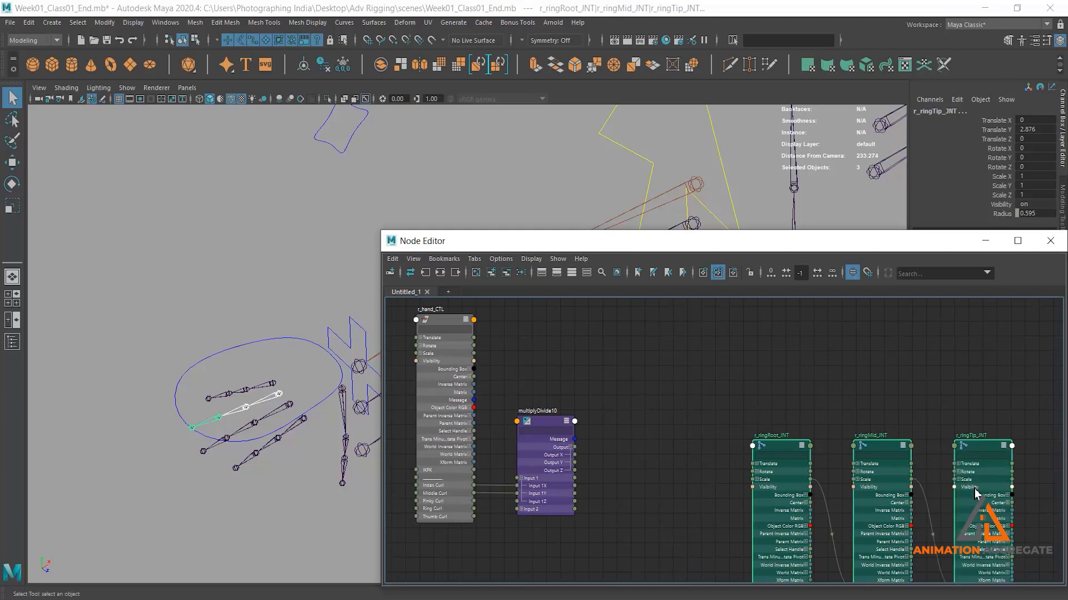
click(959, 473)
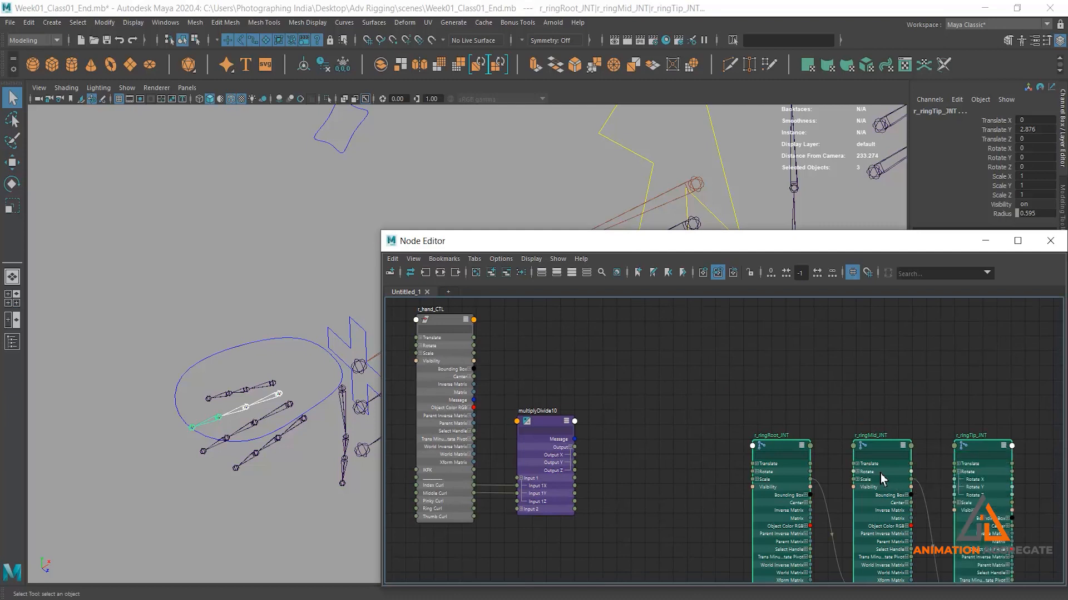
click(858, 472)
click(757, 472)
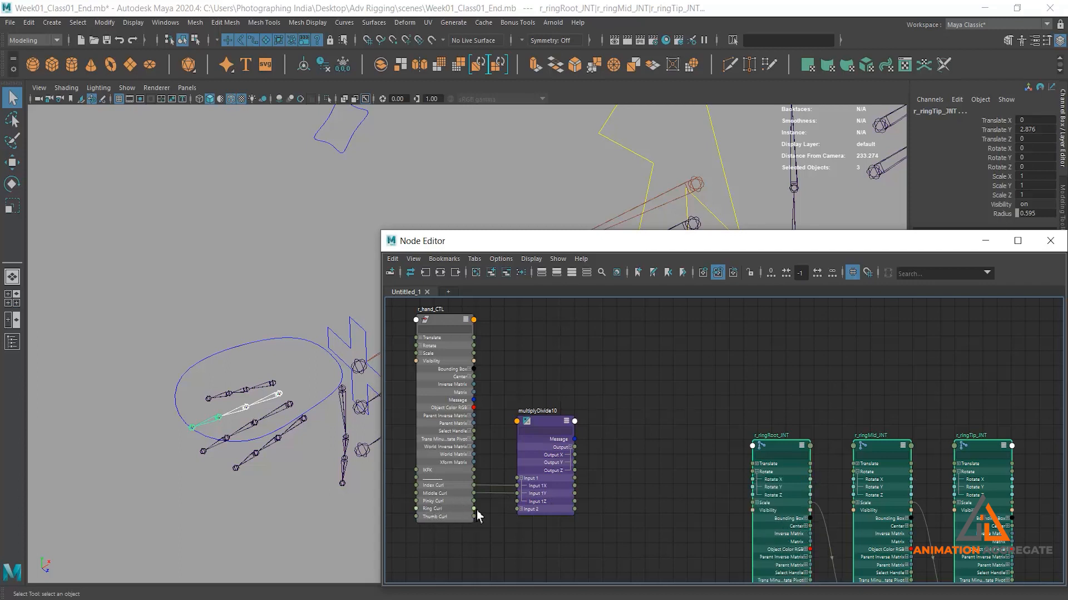
- Connect r_hand_CTL's Ring Curl to the multiplyDivide node's Input 1Z, and its Output Z to Rotate X of the three ring finger joints
drag(477, 511, 524, 505)
middle_drag(708, 522, 646, 447)
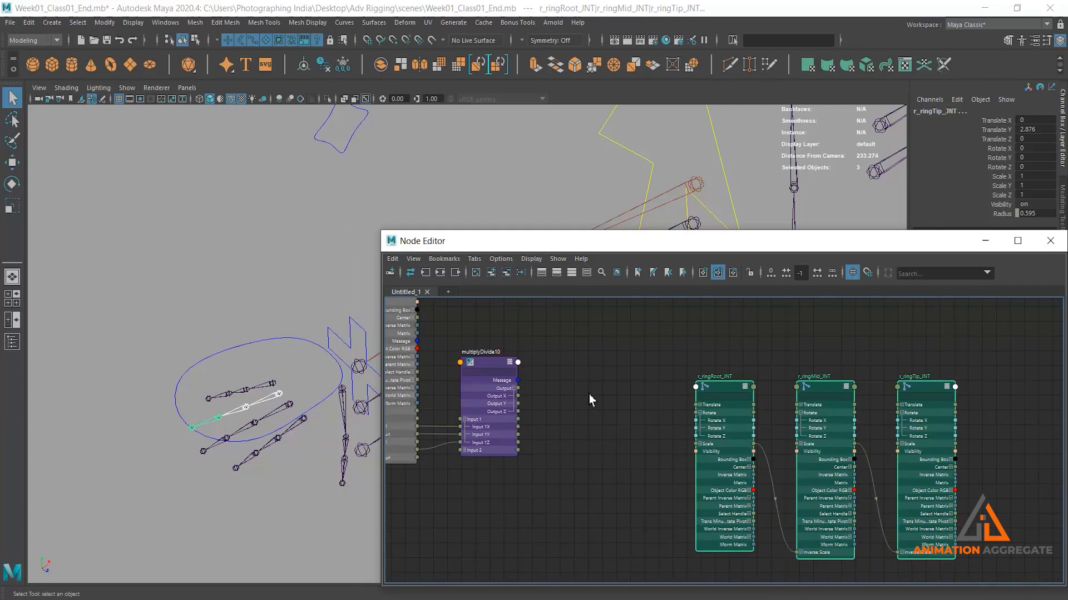
drag(519, 413, 700, 424)
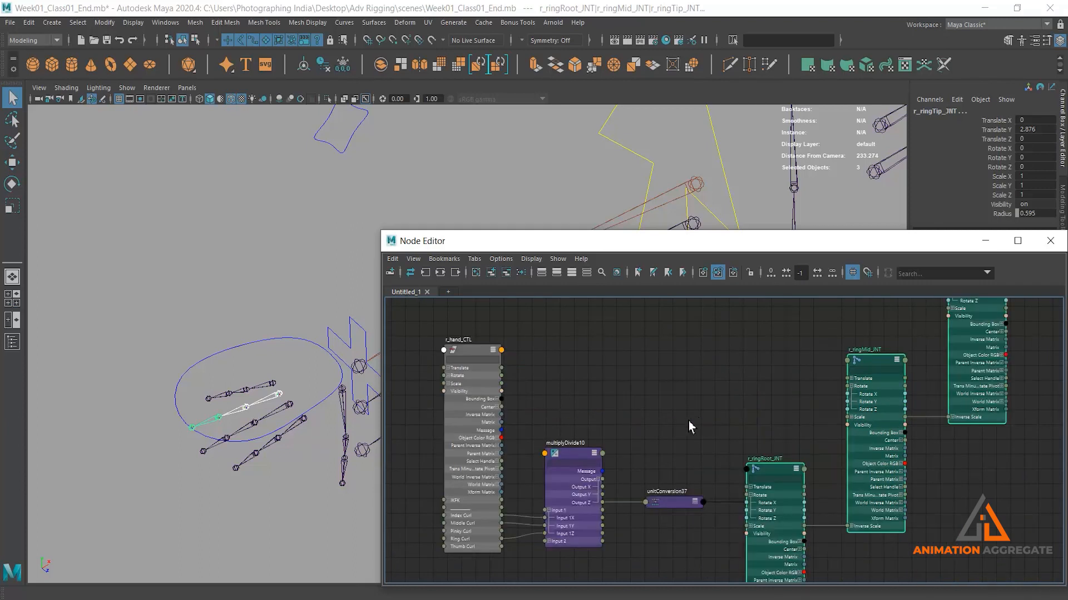
drag(603, 503, 850, 394)
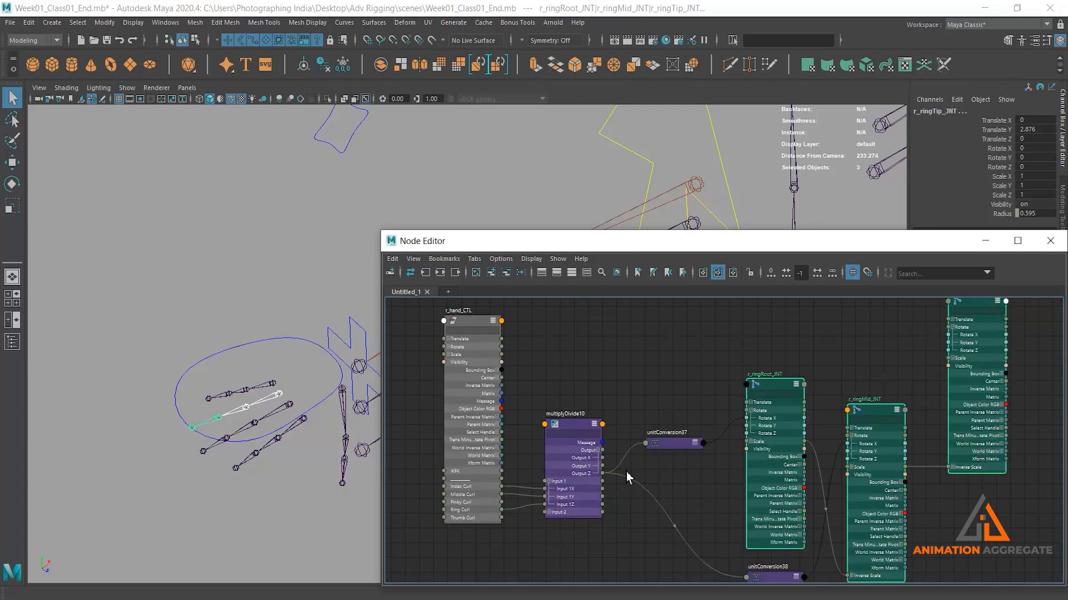
drag(604, 476, 951, 329)
drag(604, 474, 950, 335)
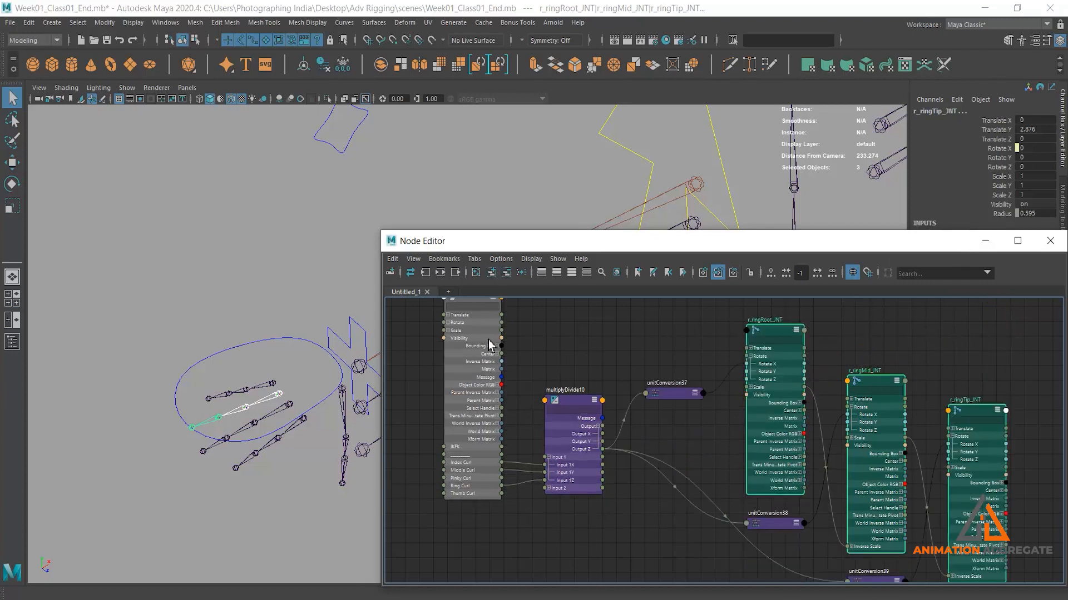
- Check r_hand_CTL's curl channels and set the multiplyDivide node's Input 2Z to 11
alt+right_drag(601, 372, 572, 338)
alt+middle_drag(594, 374, 607, 394)
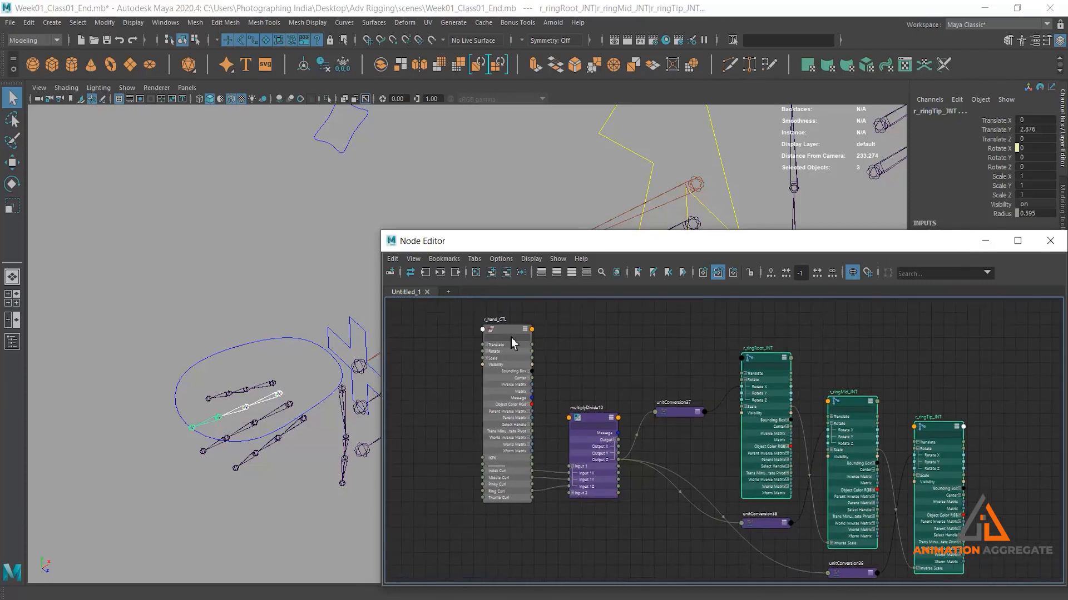
click(512, 335)
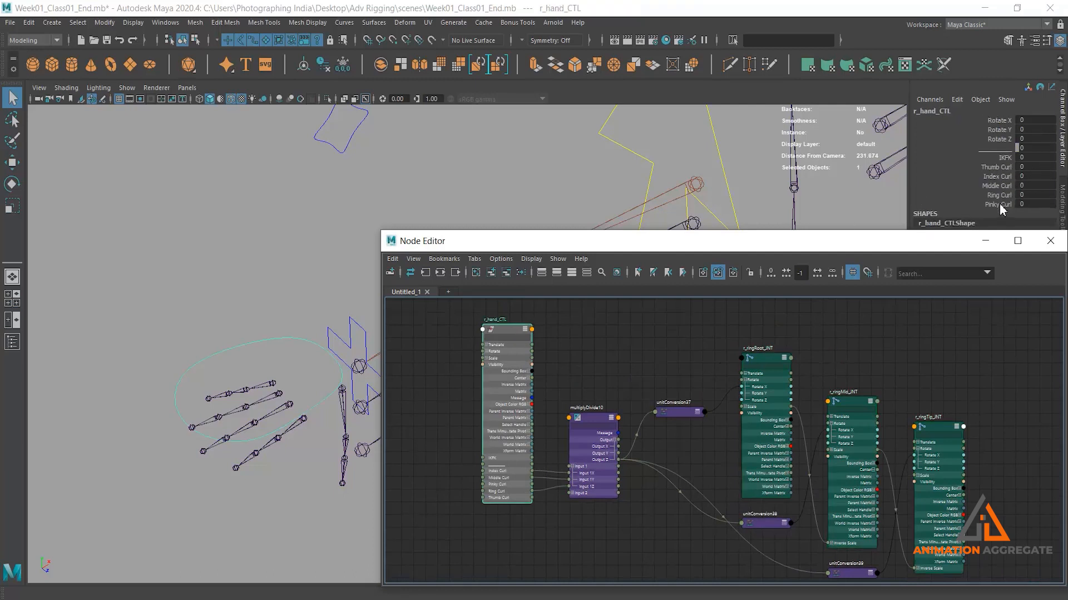
click(597, 424)
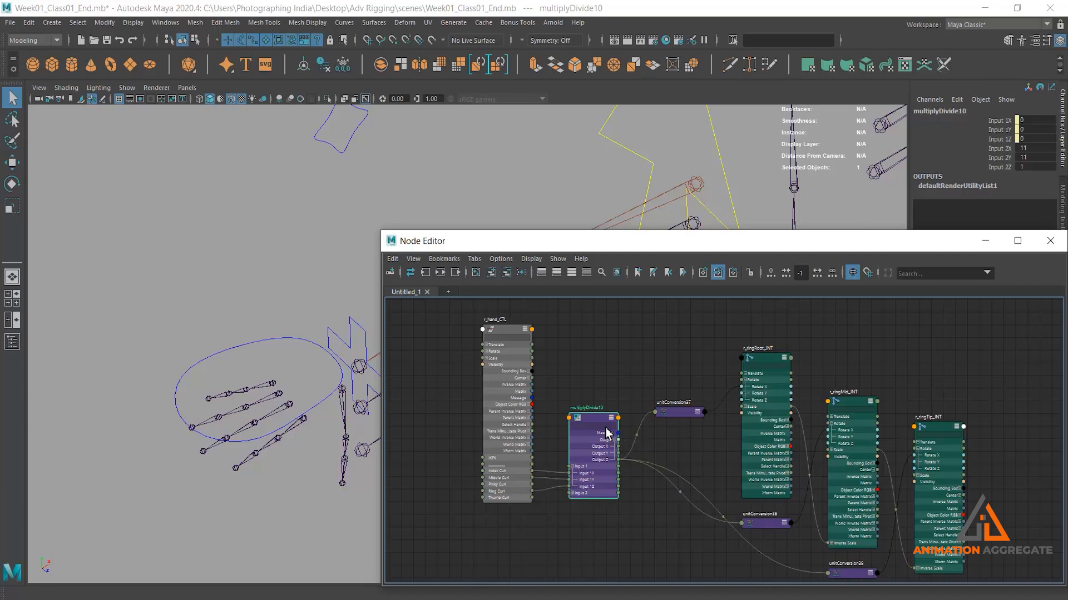
double_click(1036, 167)
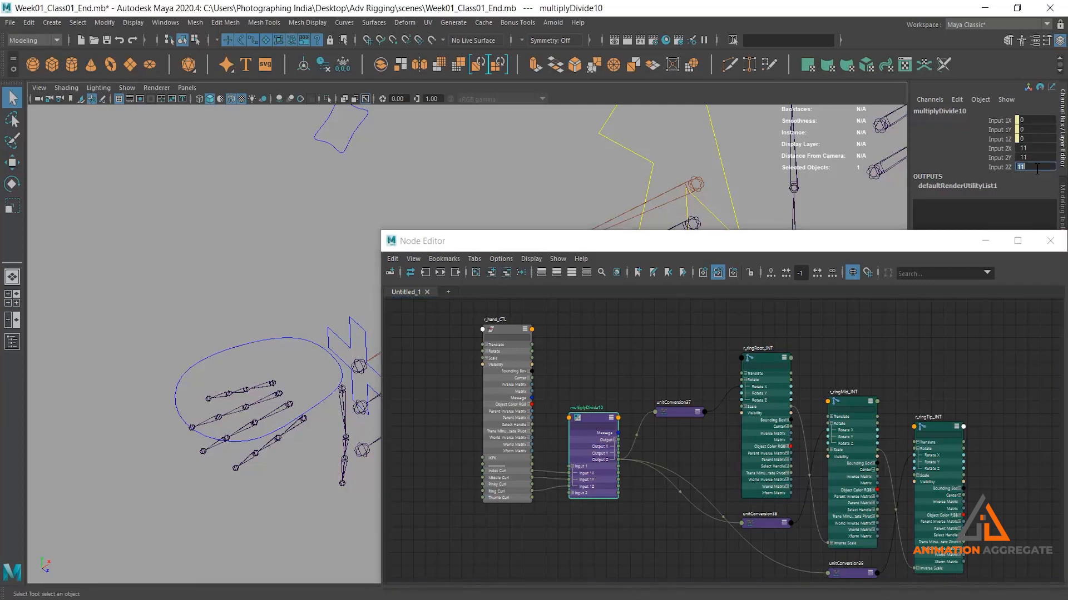
- Remove the multiplyDivide node, the ring finger joints and their unitConversion nodes from the graph, keeping only r_hand_CTL
drag(966, 243, 949, 242)
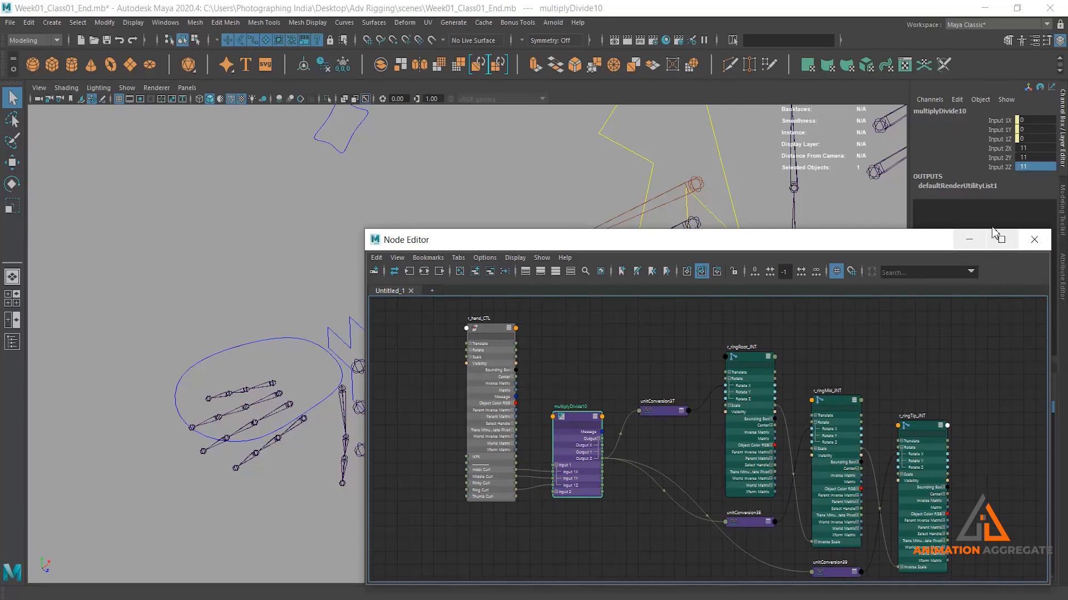
drag(567, 371, 995, 583)
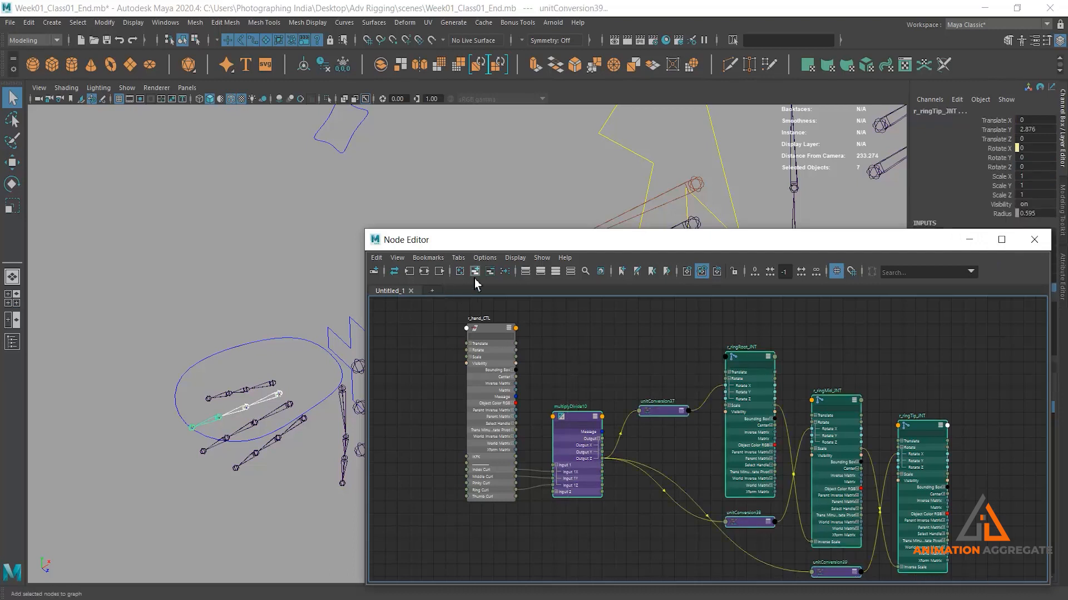
click(490, 271)
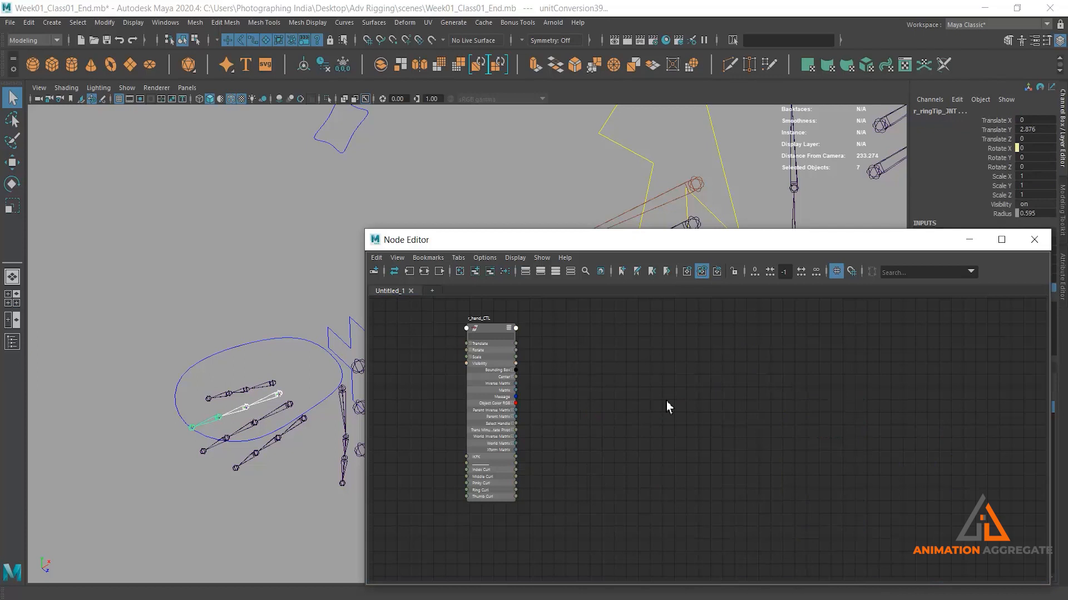
- Create a new multiplyDivide node and place it beside r_hand_CTL in the graph
key(Tab)
text(multi)
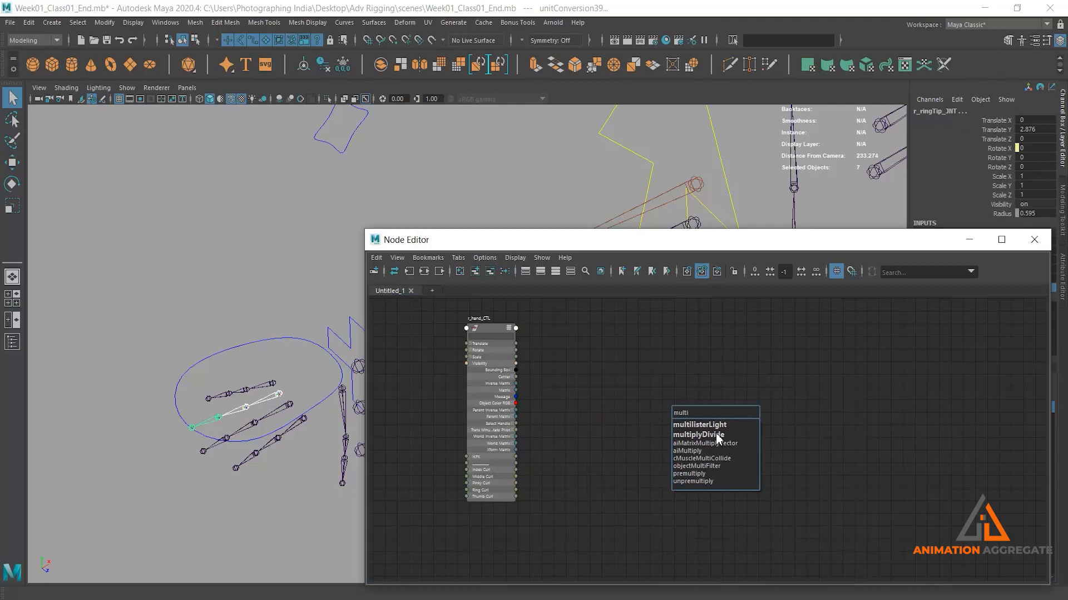
click(717, 435)
drag(697, 412, 625, 370)
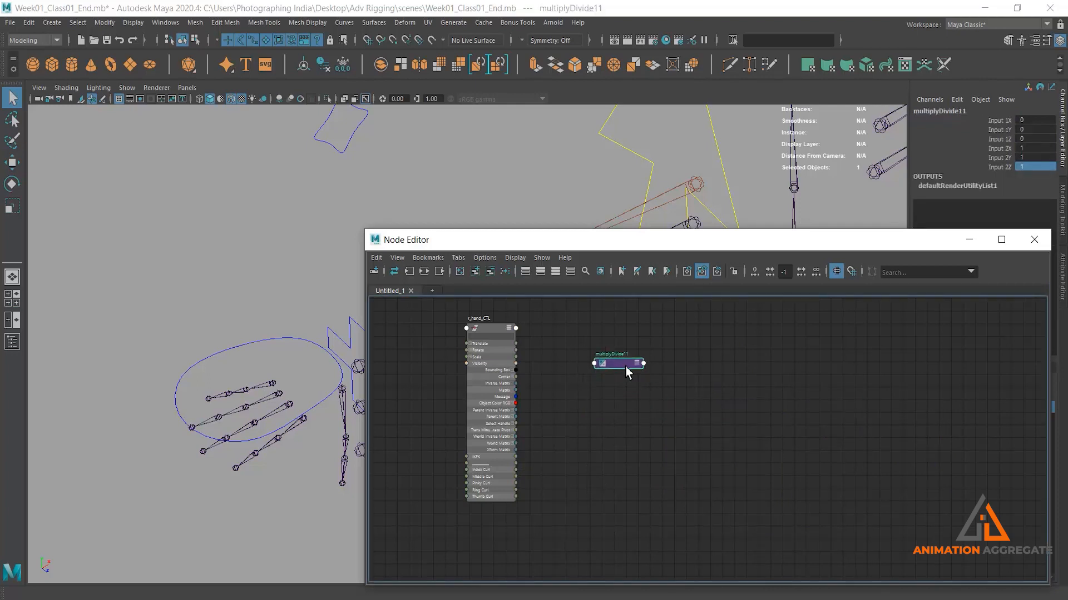
- Connect r_hand_CTL's Pinky Curl to the new multiplyDivide node's Input 1X and its Thumb Curl to Input 1Y
click(637, 364)
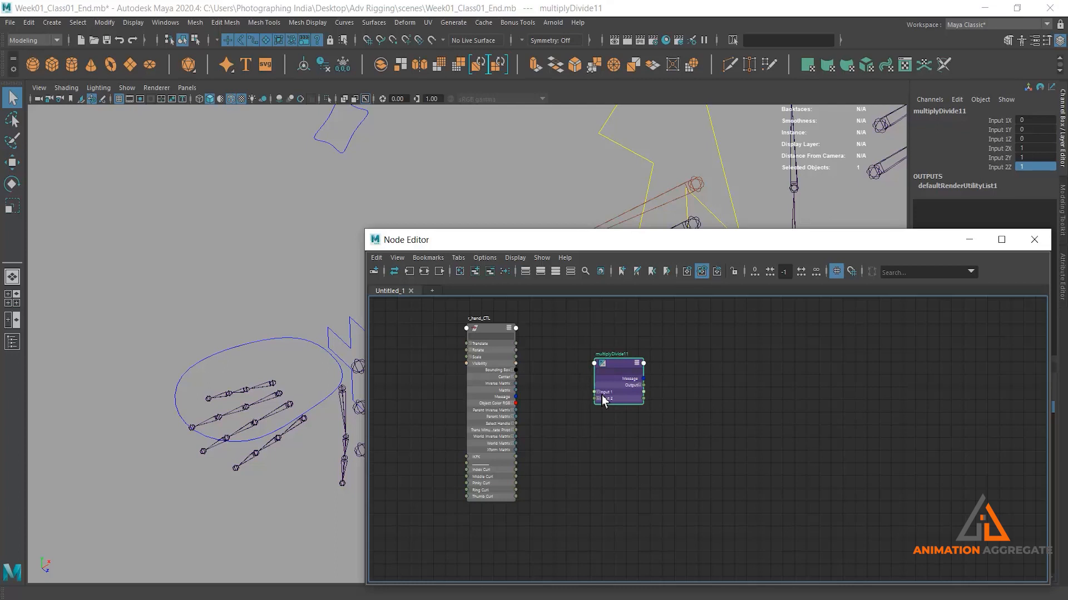
click(597, 392)
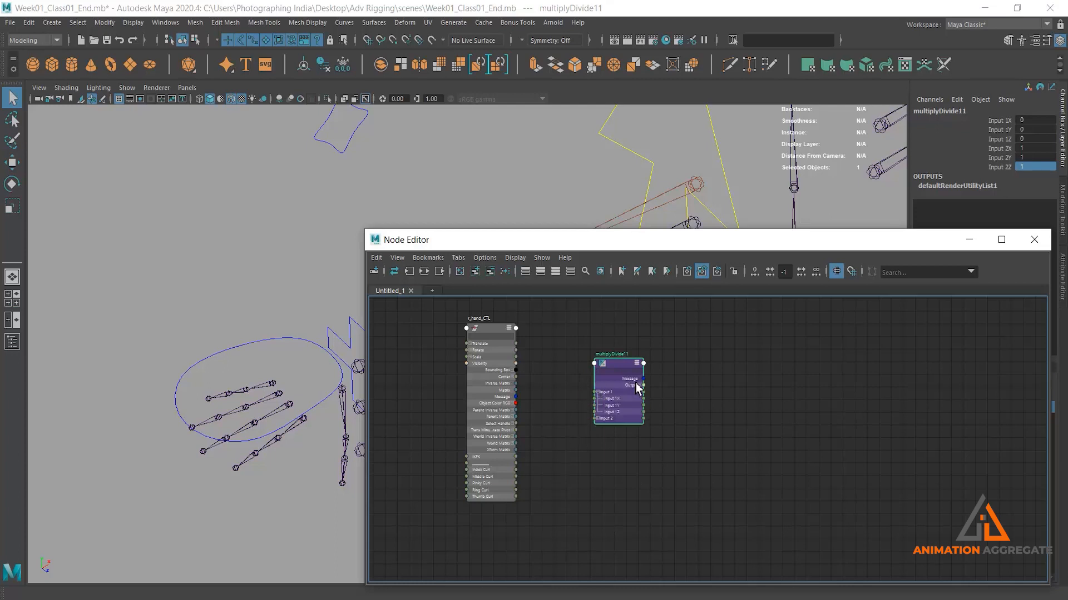
scroll(515, 484, up, 5)
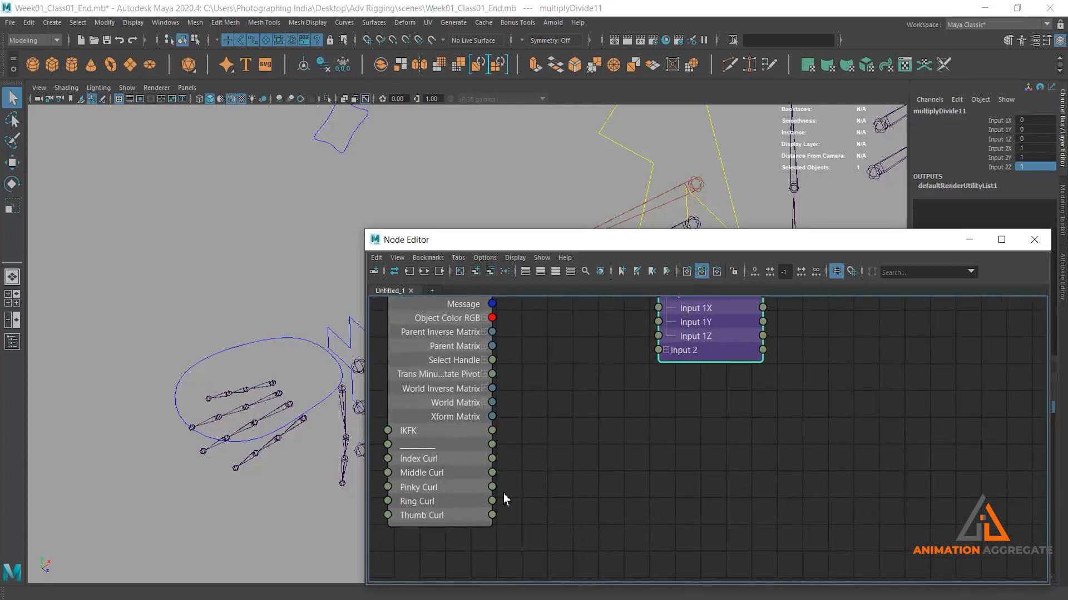
drag(570, 381, 657, 309)
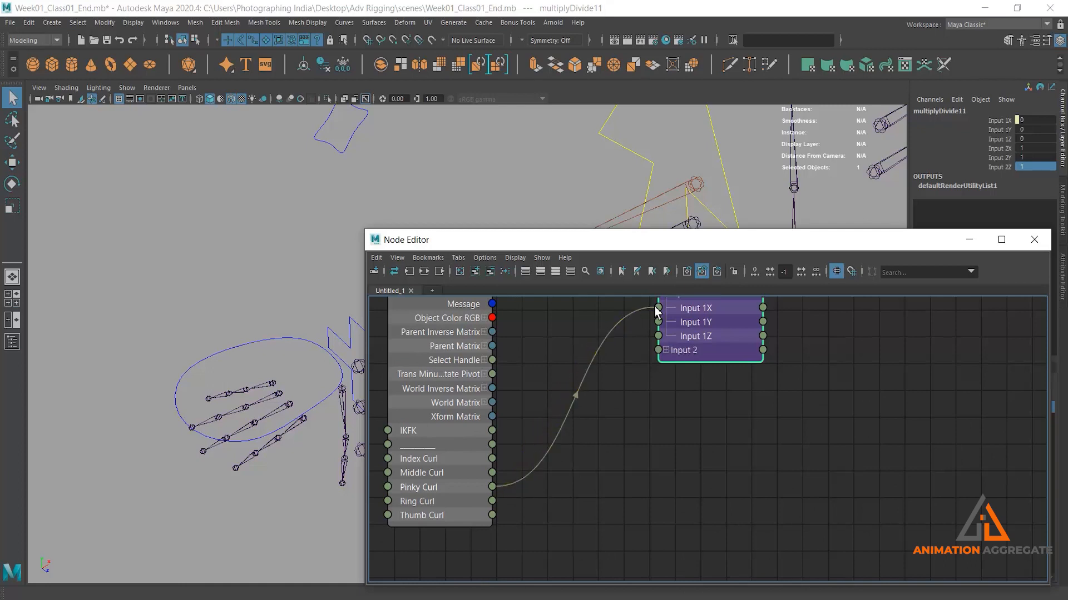
drag(496, 520, 659, 324)
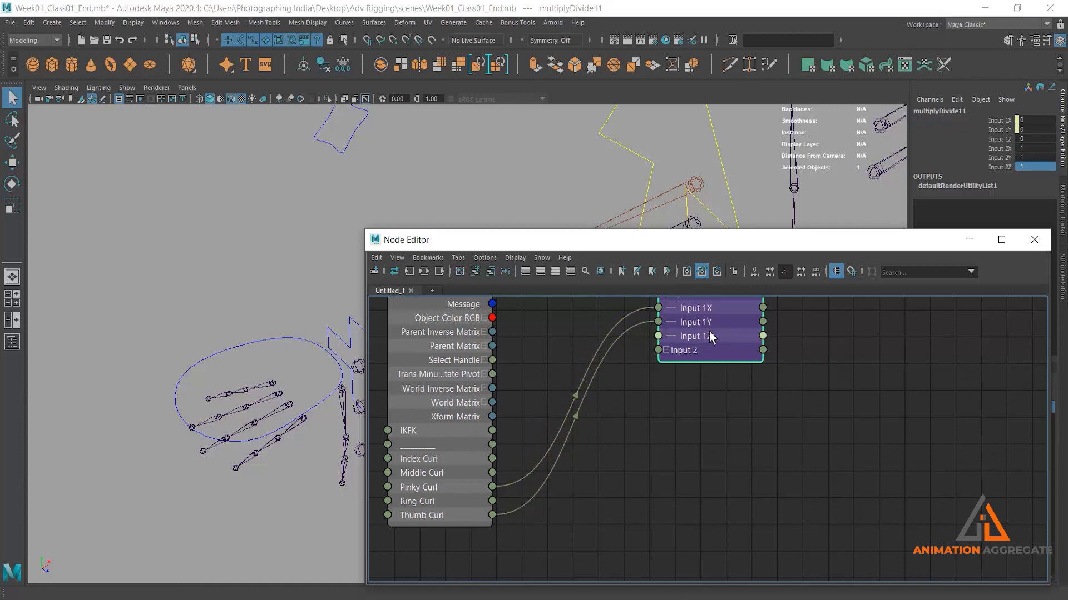
- Set the new multiplyDivide node's Input 2X and Input 2Y to 11
click(1040, 148)
text(11)
key(Tab)
text(11)
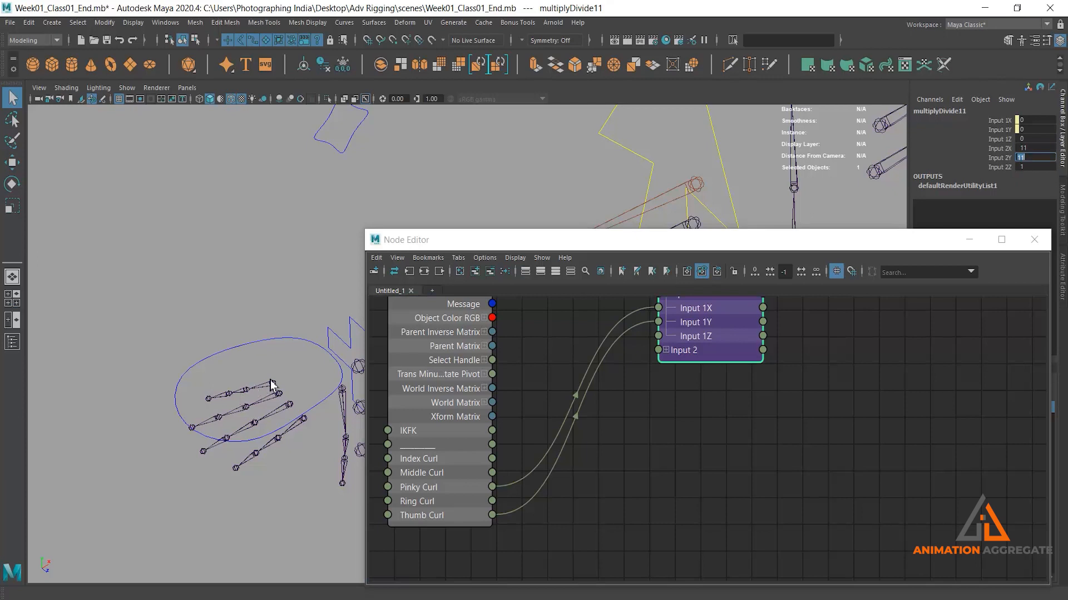
- Add the right hand's three pinky joints to the graph and place them beside the multiplyDivide node
click(251, 395)
double_click(240, 396)
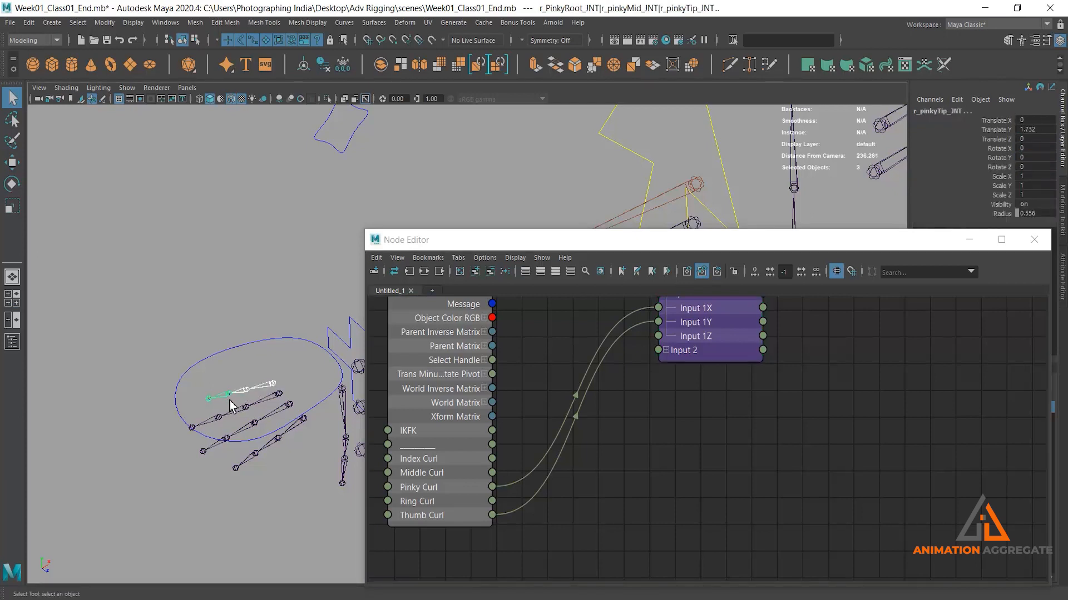
click(476, 278)
drag(650, 524, 893, 387)
alt+middle_drag(876, 470, 781, 444)
scroll(733, 464, up, 2)
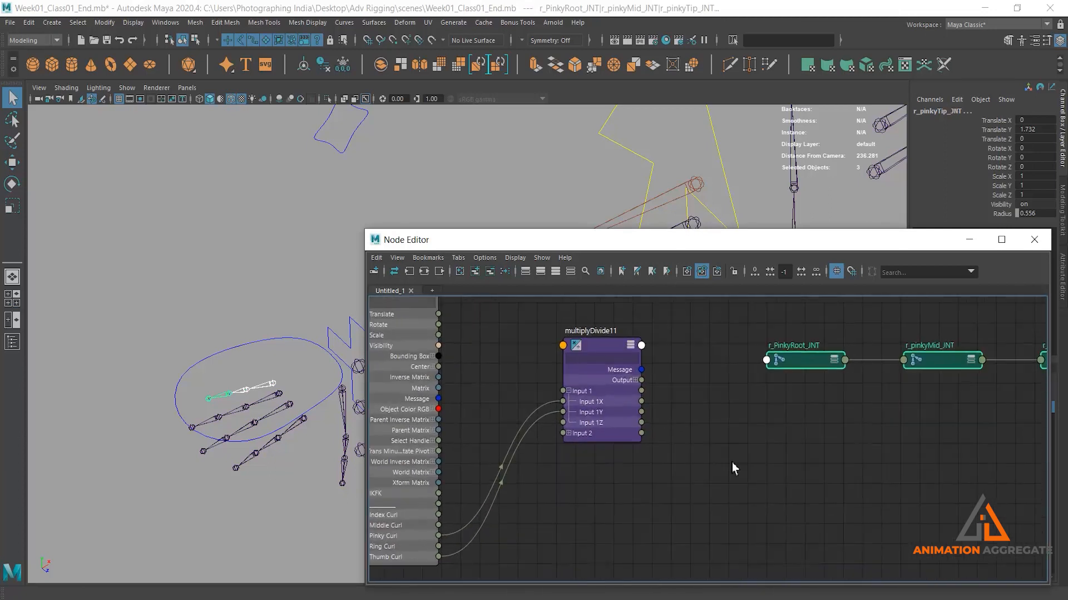
- Connect the multiplyDivide node's Output X to Rotate X of r_PinkyRoot_JNT and r_pinkyMid_JNT
click(635, 380)
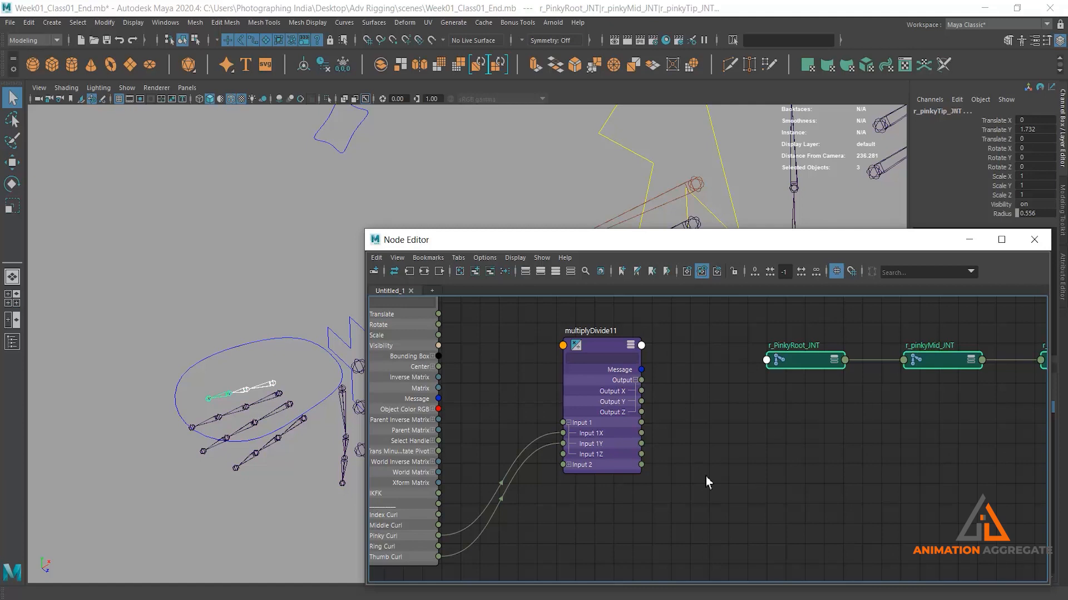
click(834, 361)
click(772, 395)
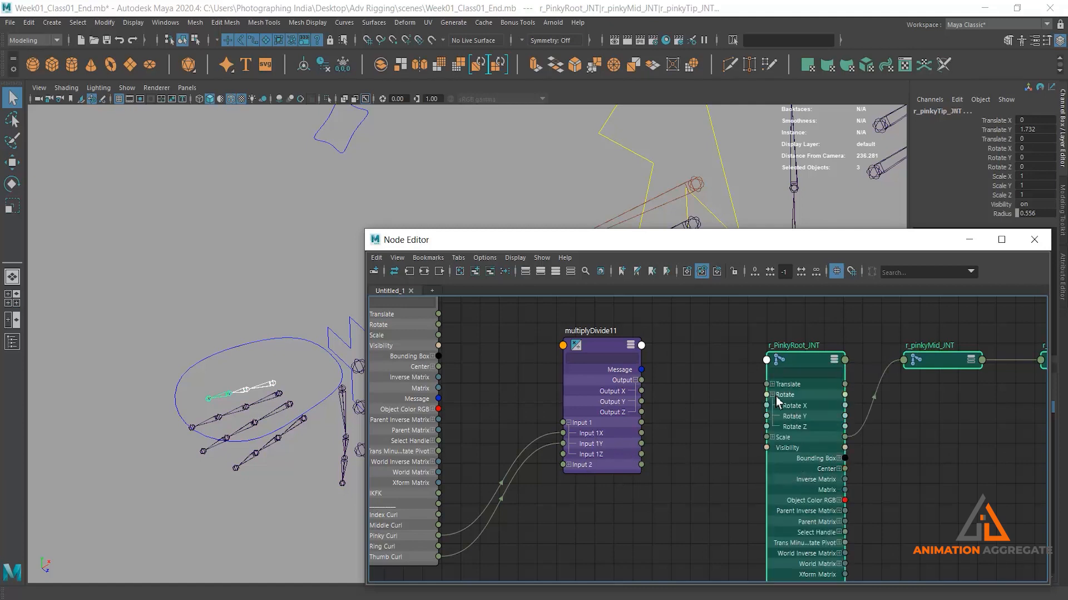
drag(642, 391, 766, 406)
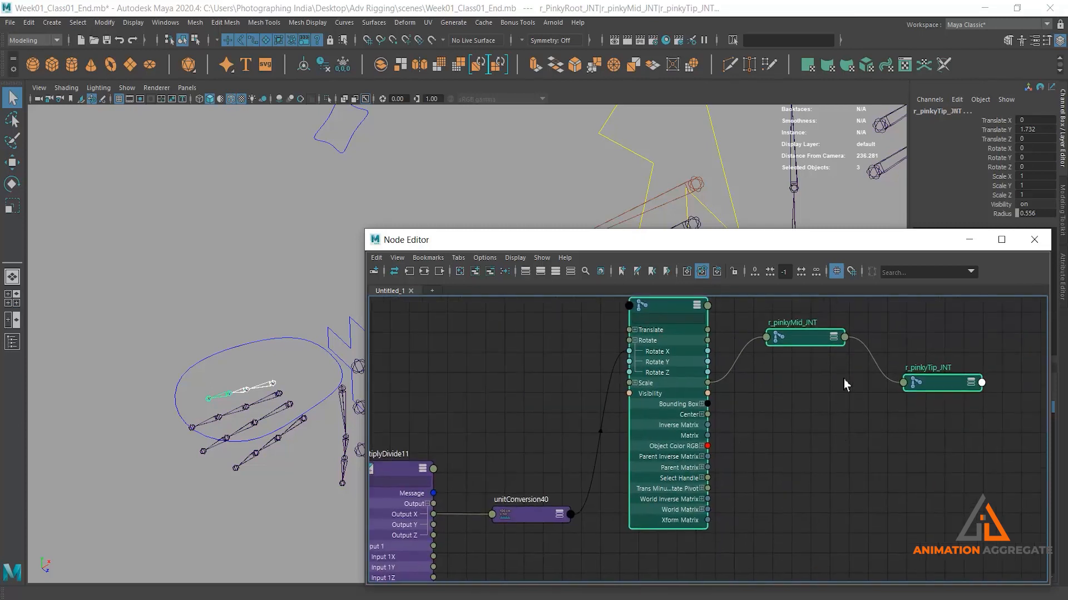
click(833, 337)
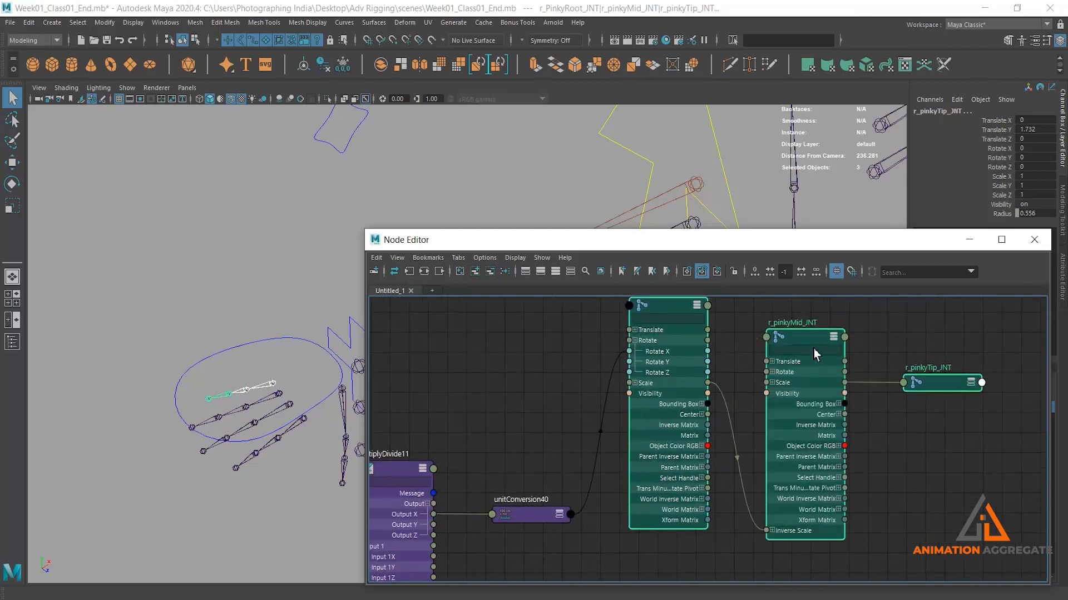
click(772, 372)
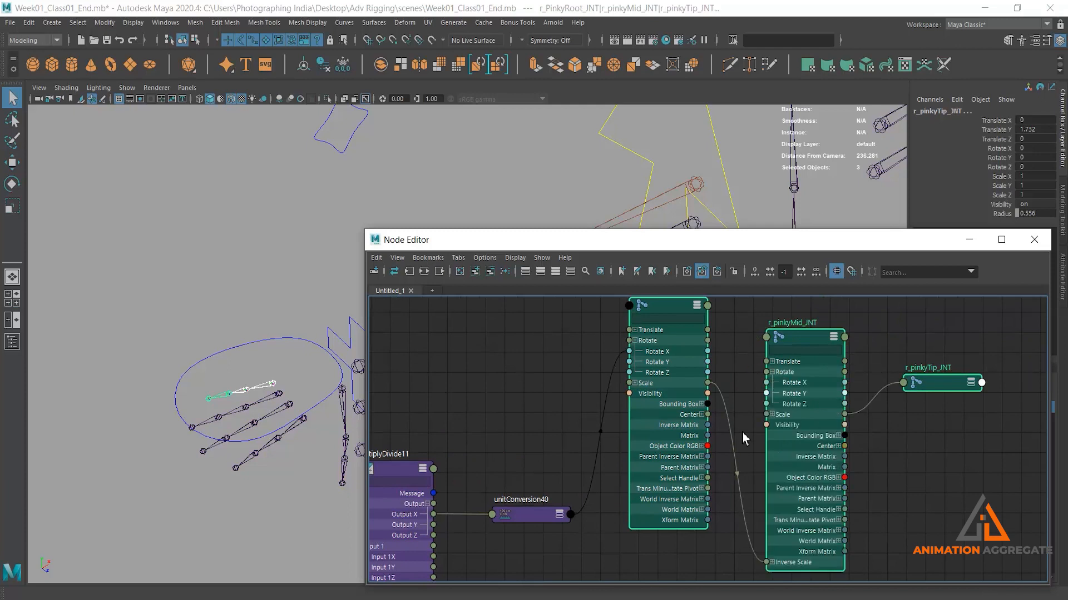
drag(434, 514, 766, 382)
middle_drag(806, 384, 735, 384)
- Connect the multiplyDivide node's Output X to Rotate X of r_pinkyTip_JNT
click(901, 422)
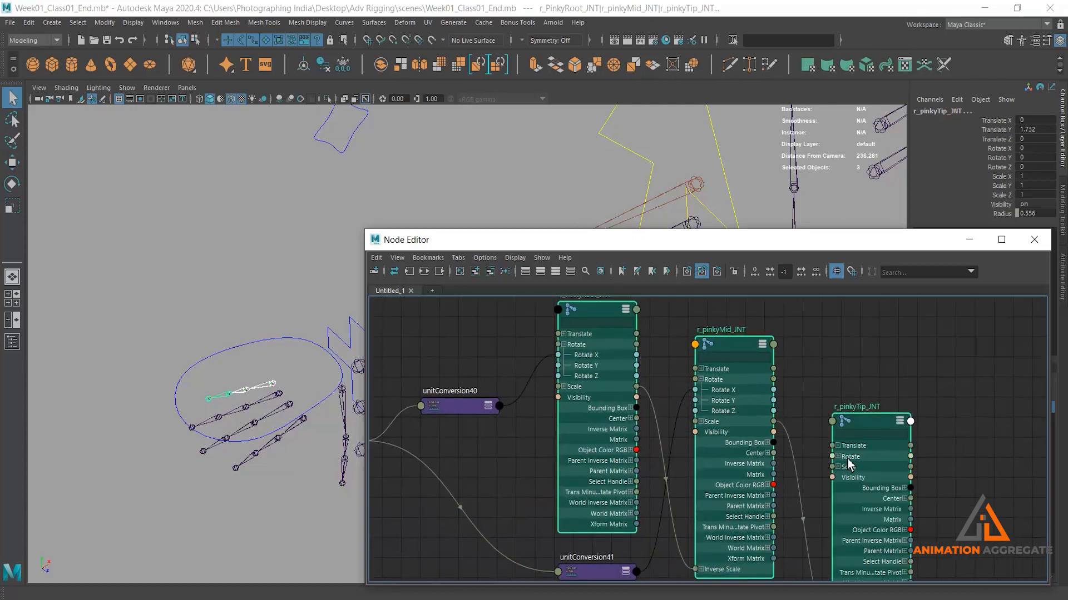
click(840, 457)
alt+middle_drag(690, 417, 766, 357)
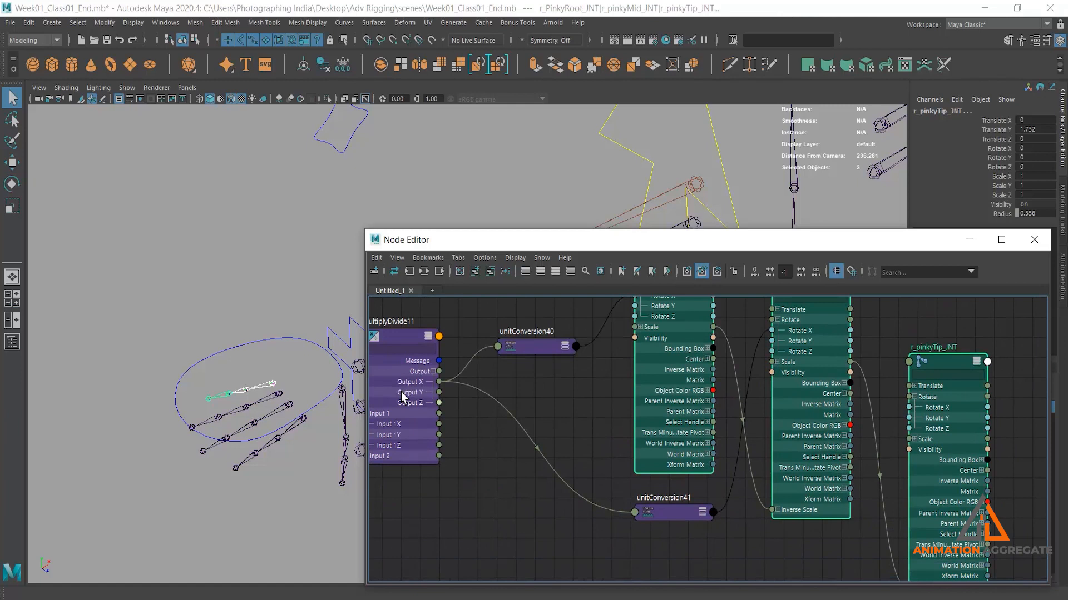
drag(439, 385, 909, 408)
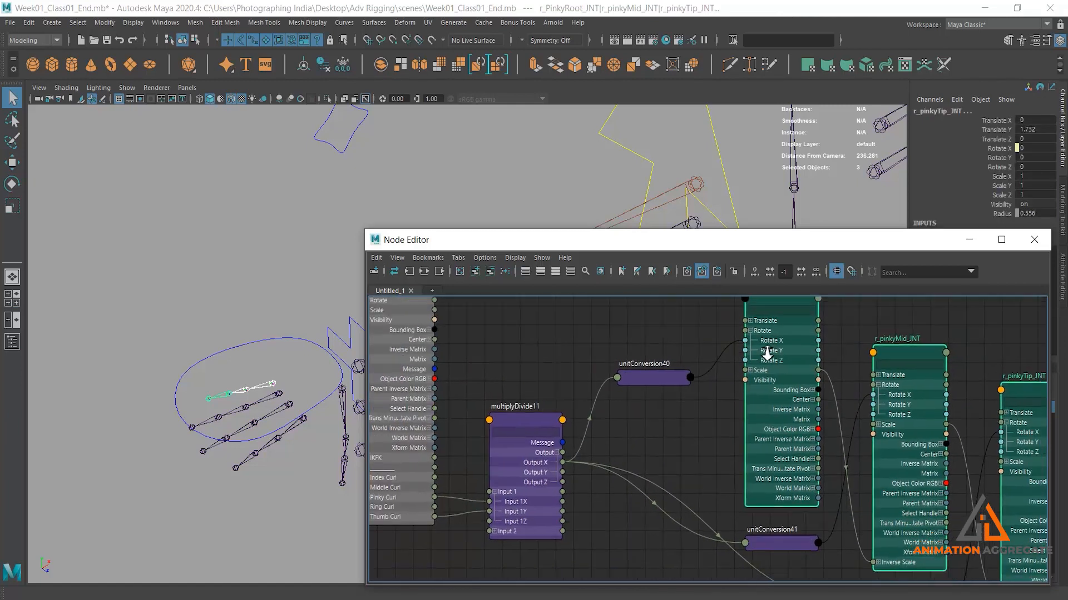
scroll(848, 411, down, 3)
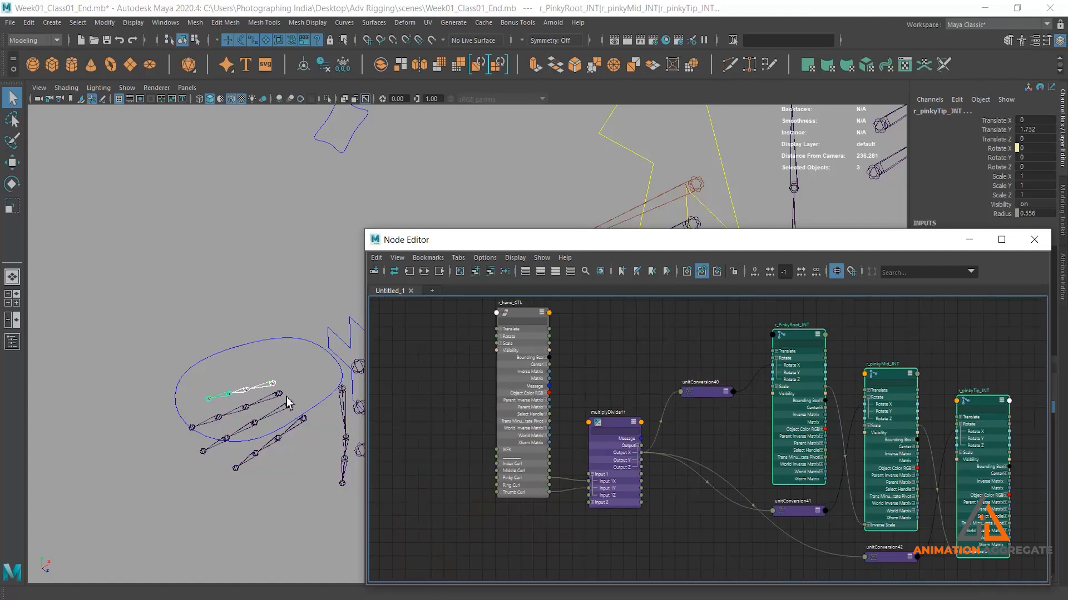
- Remove the pinky joints and their unitConversion nodes from the graph, keeping r_hand_CTL and the multiplyDivide node
scroll(288, 404, up, 5)
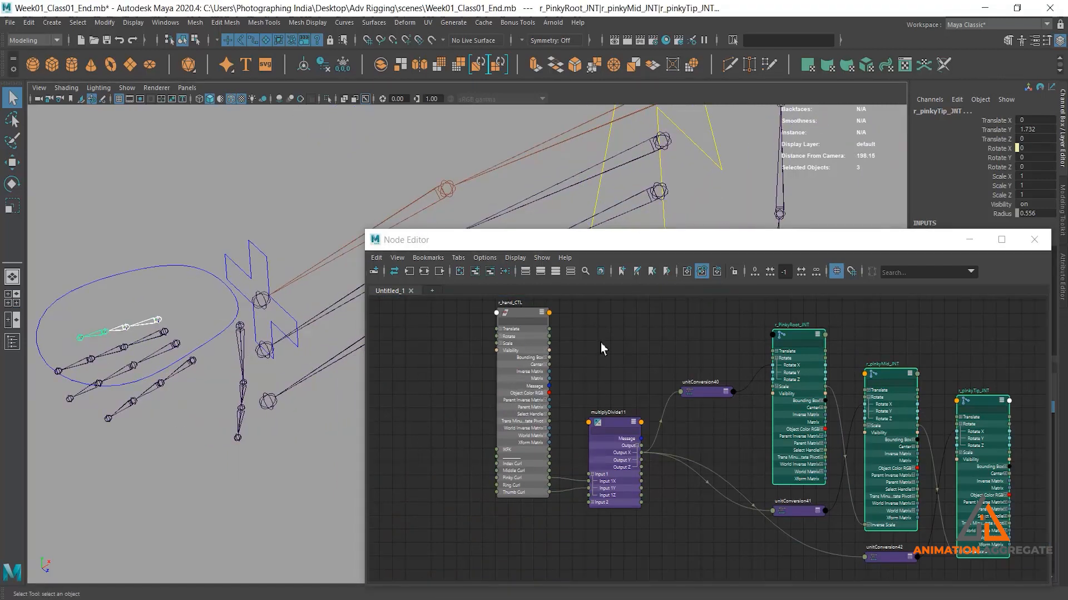
drag(697, 344, 1045, 573)
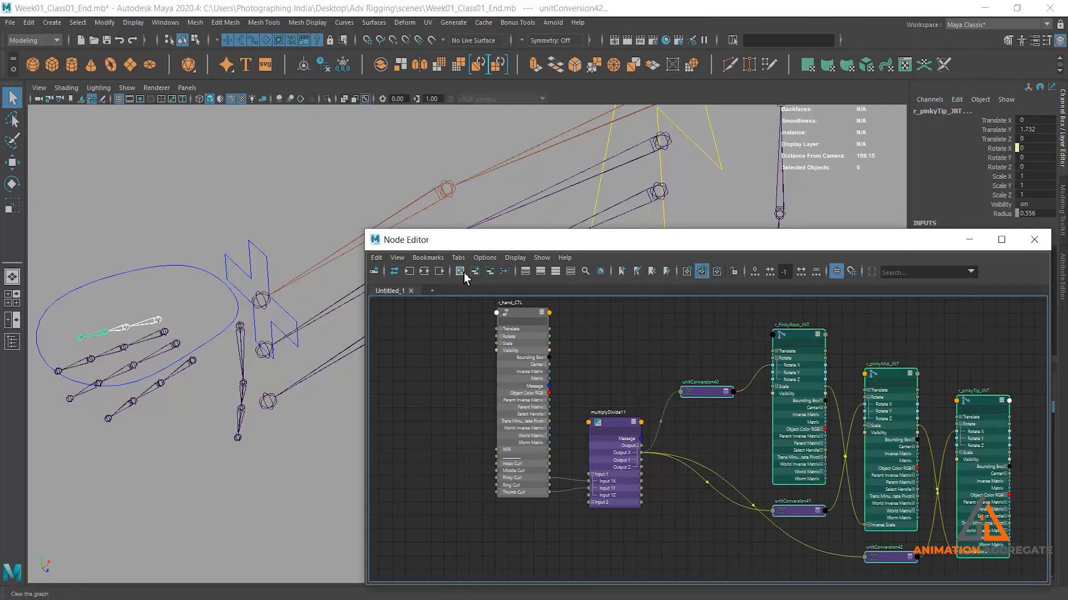
click(489, 271)
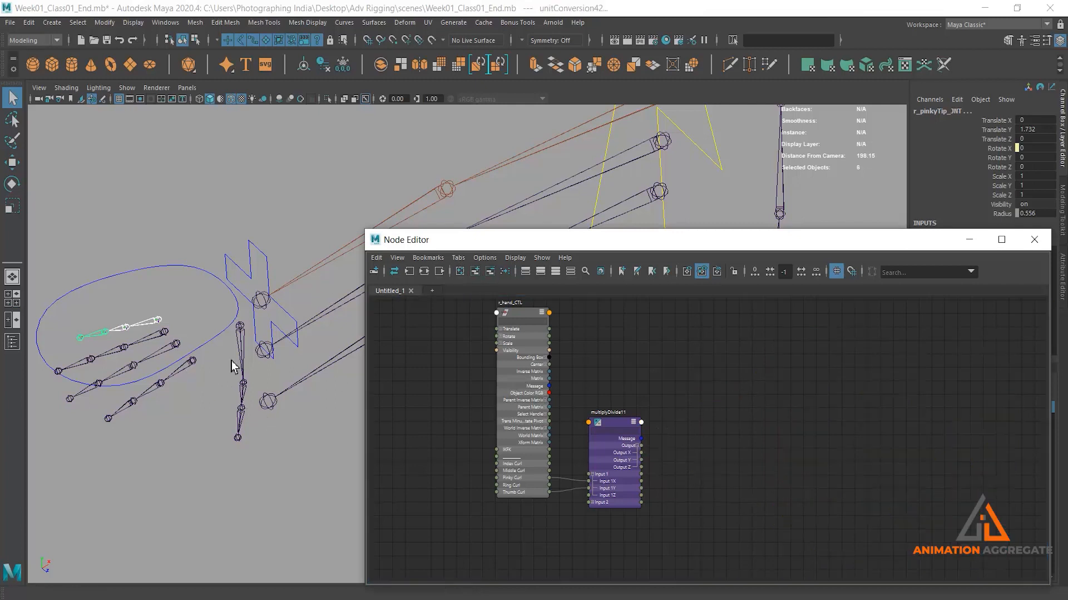
- Select the right hand's three thumb joints and add them to the graph
click(241, 412)
shift+click(245, 426)
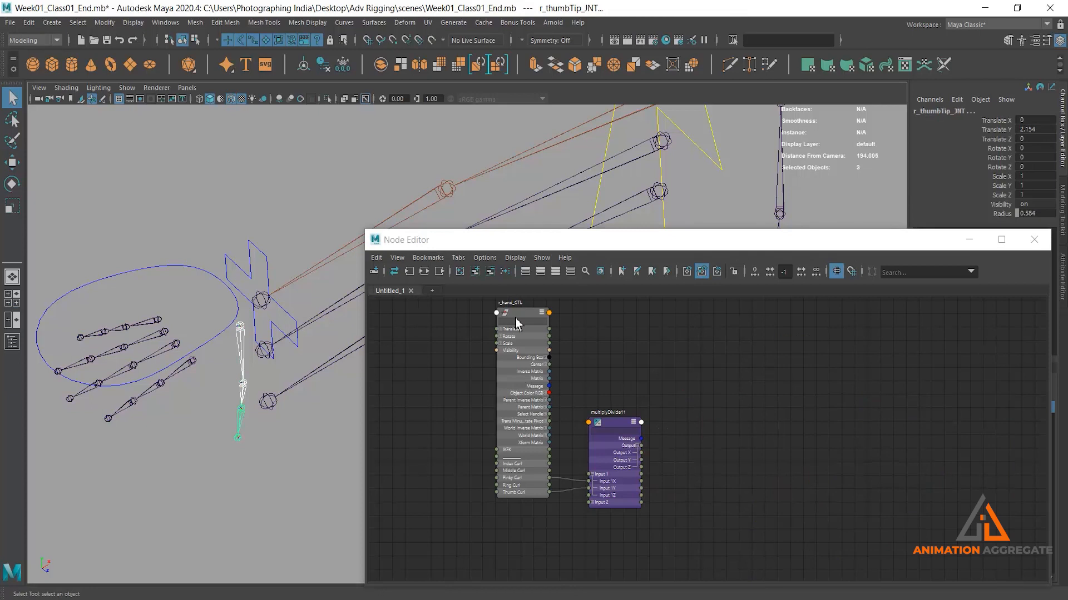
click(475, 271)
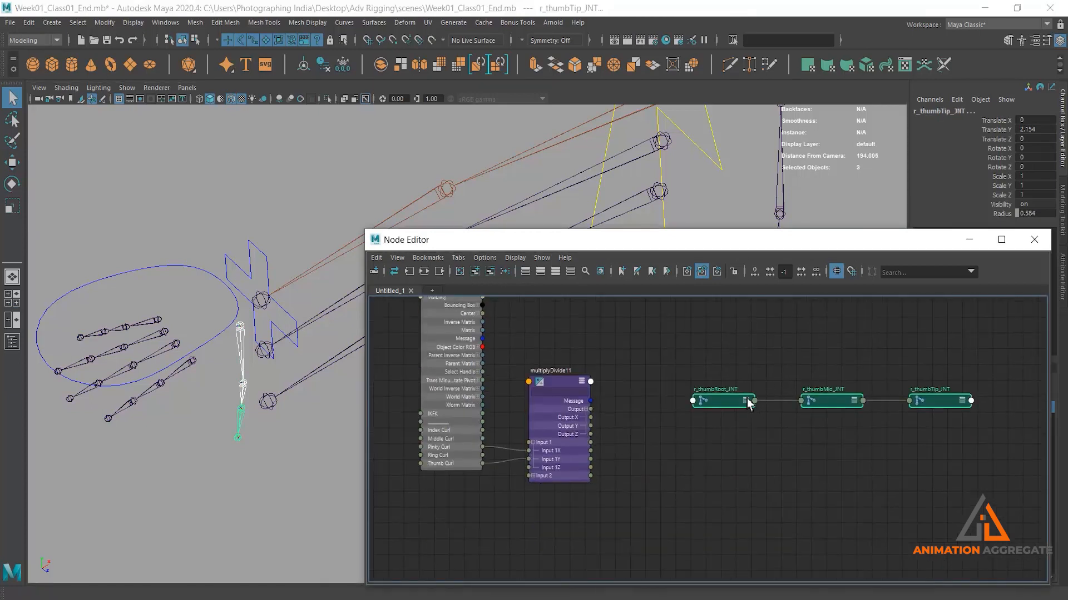
- Connect the multiplyDivide node's Output Y to Rotate X of r_thumbRoot_JNT and r_thumbMid_JNT
click(746, 400)
click(697, 429)
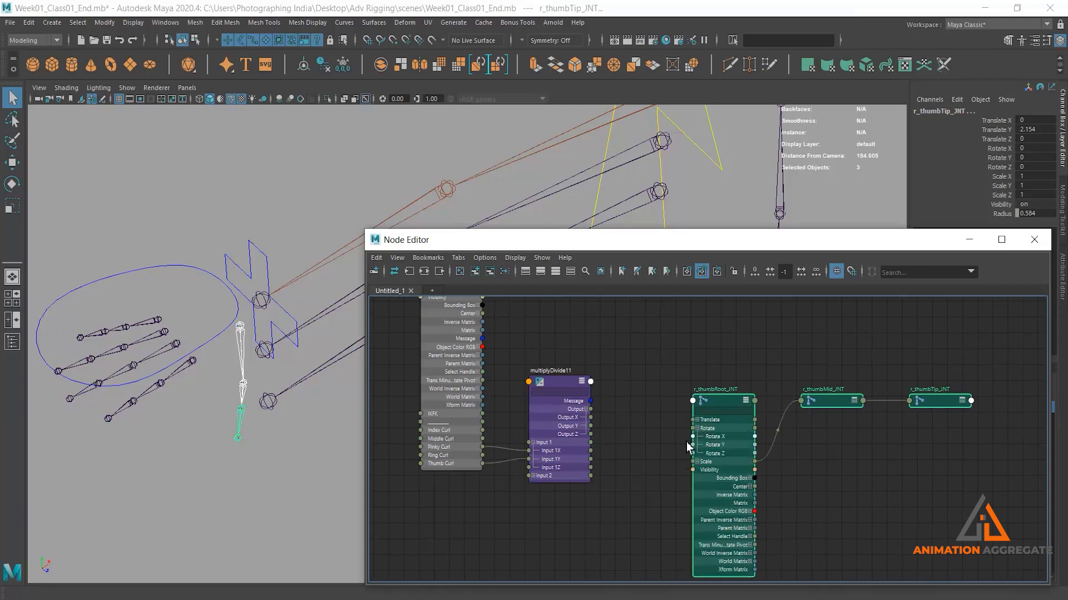
drag(592, 427, 694, 436)
click(893, 351)
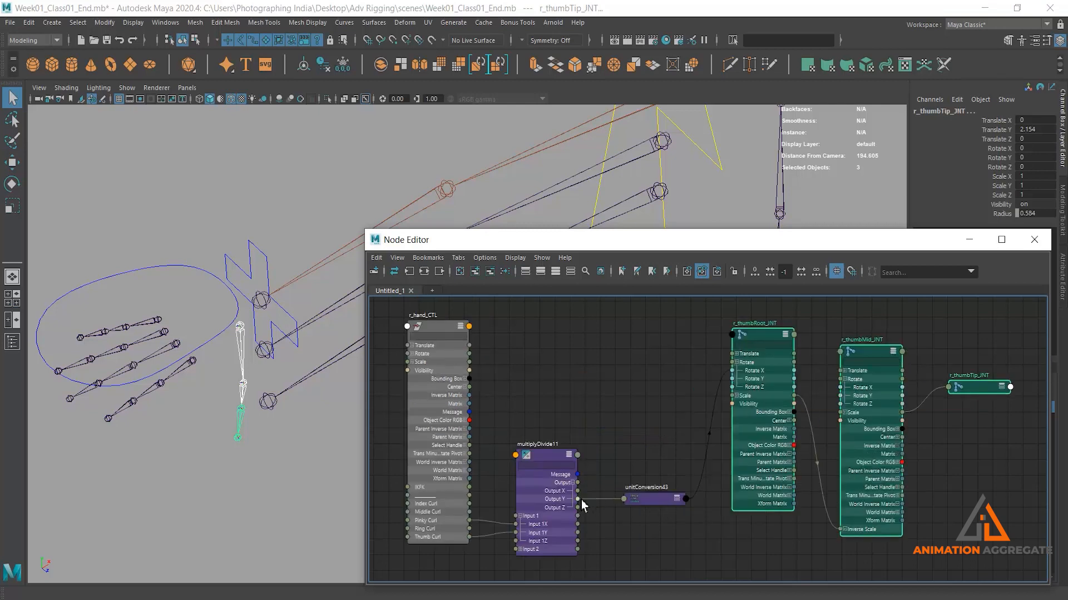
drag(587, 499, 841, 387)
- Connect the multiplyDivide node's Output Y to Rotate X of r_thumbTip_JNT
click(1002, 462)
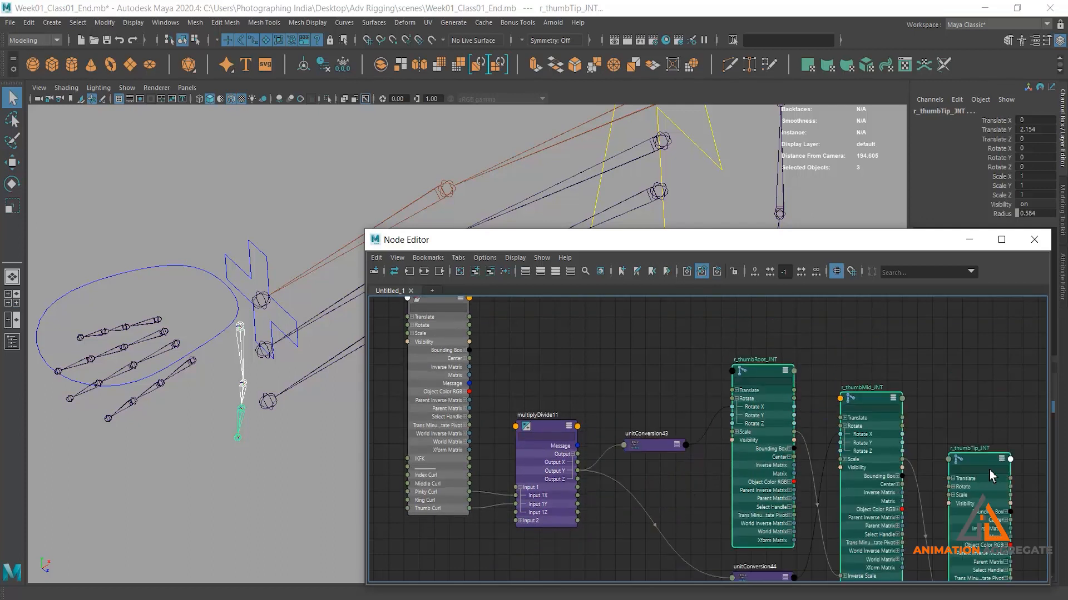
click(953, 488)
drag(578, 471, 953, 496)
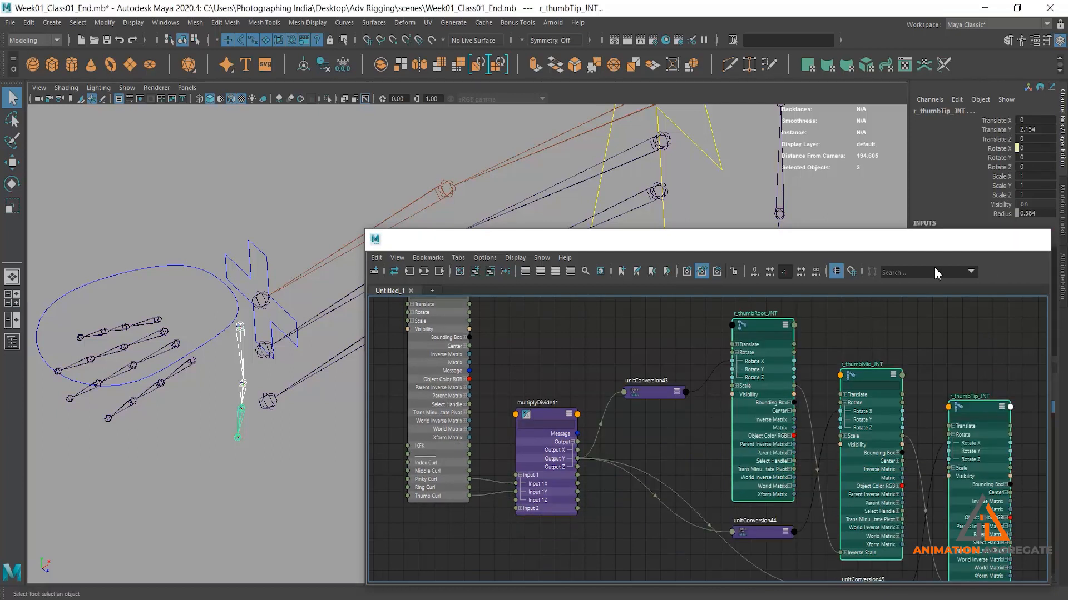
- Close the Node Editor and test r_hand_CTL's Pinky Curl and Thumb Curl channels, returning both to 0
click(1033, 240)
click(192, 273)
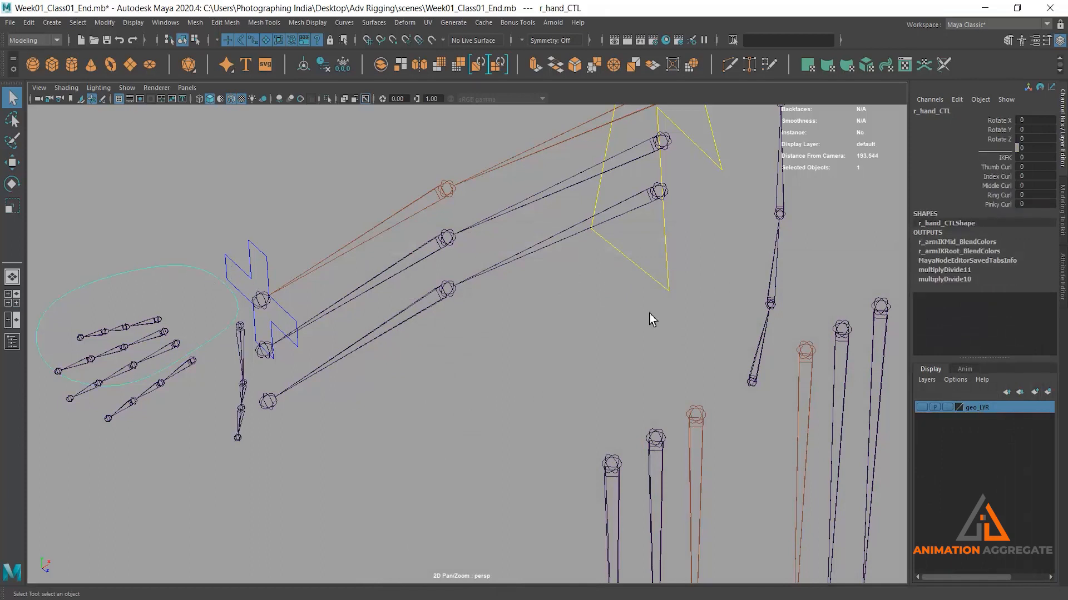
click(986, 203)
middle_drag(533, 274, 567, 289)
key(ctrl+z)
click(998, 166)
middle_drag(509, 314, 507, 336)
alt+right_drag(508, 336, 439, 364)
alt+middle_drag(439, 365, 510, 374)
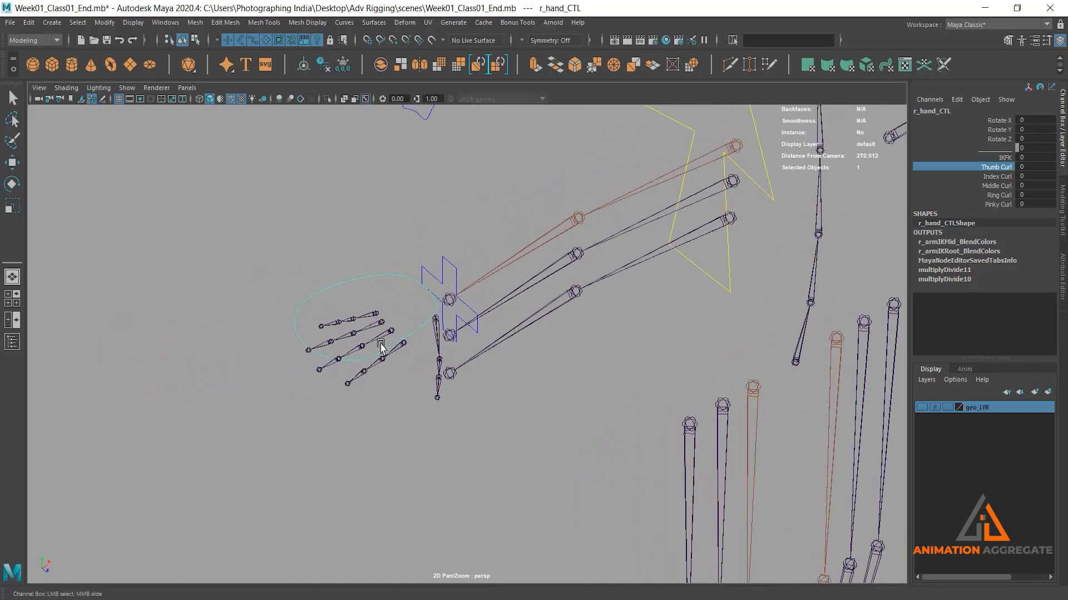
- Test r_hand_CTL's thumb, index, middle, ring and pinky curls together, returning all five to 0
alt+drag(532, 357, 540, 354)
alt+middle_drag(545, 292, 541, 299)
alt+right_drag(541, 299, 581, 295)
drag(1002, 168, 1007, 204)
middle_drag(563, 294, 618, 300)
scroll(594, 340, down, 2)
mouse_move(594, 340)
alt+mouse_down()
mouse_move(568, 330)
mouse_move(596, 331)
alt+mouse_up()
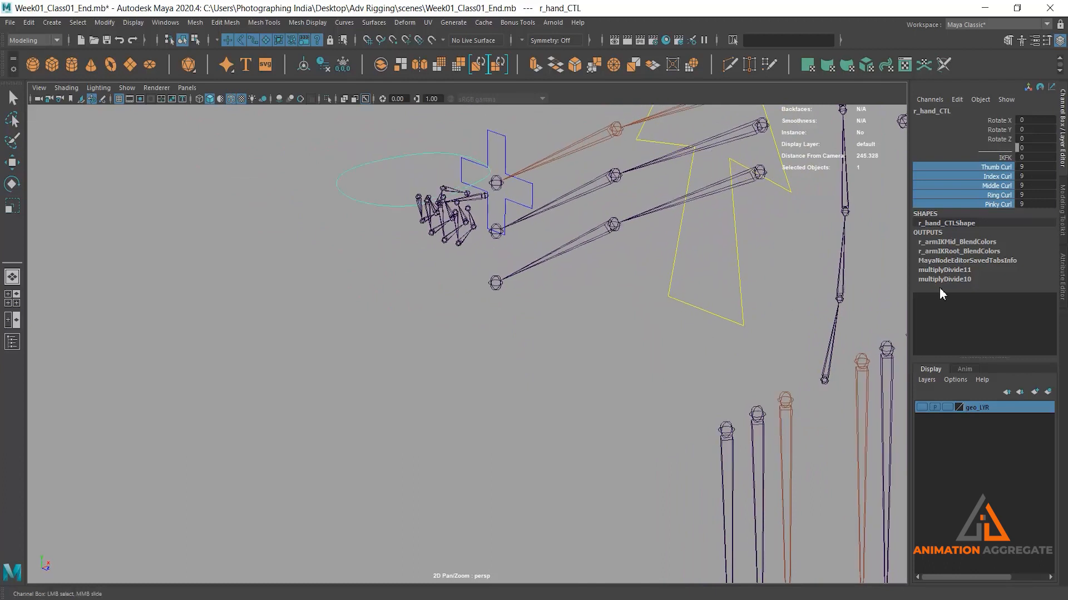
middle_drag(942, 293, 784, 316)
scroll(561, 317, down, 2)
alt+middle_drag(546, 299, 484, 327)
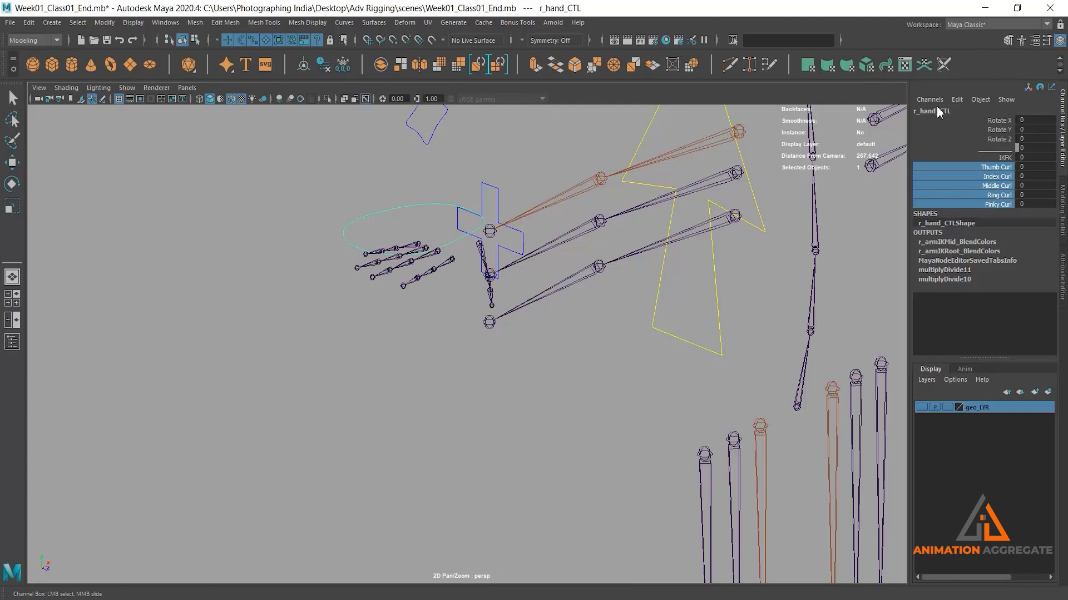
- Give r_hand_CTL's indexCurl attribute a minimum of -2 and a maximum of 10
click(957, 99)
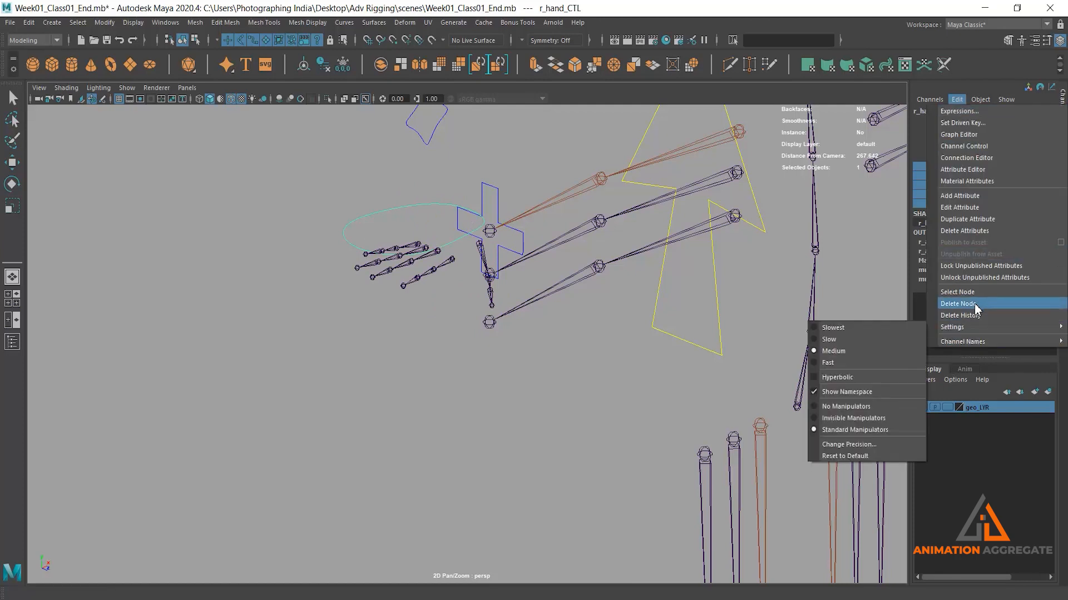
click(960, 208)
click(431, 271)
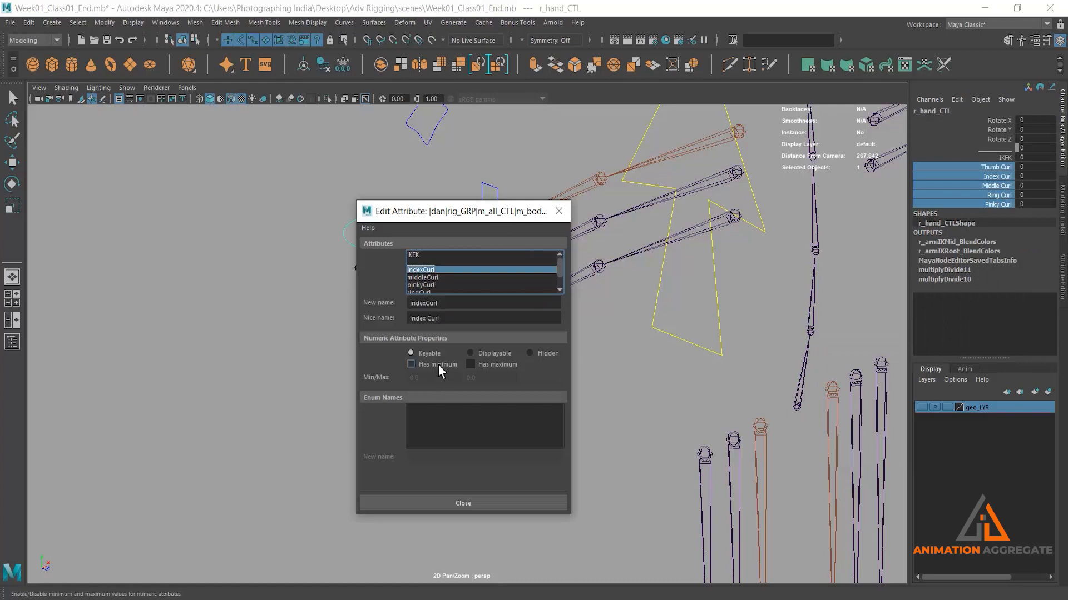
click(485, 365)
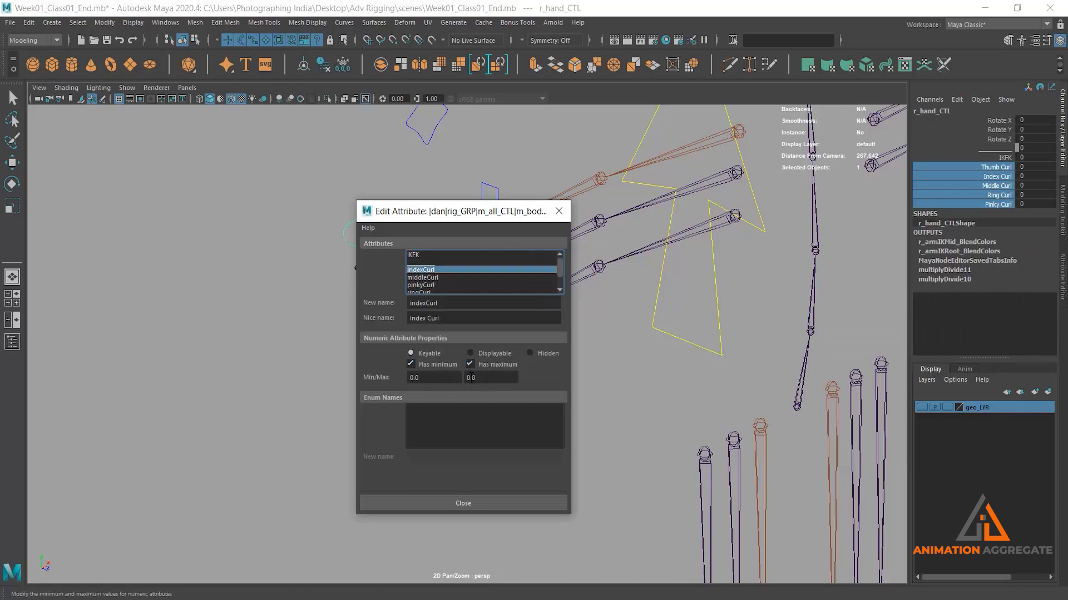
click(438, 378)
text(-3)
click(510, 377)
text(10)
click(434, 377)
text(-2)
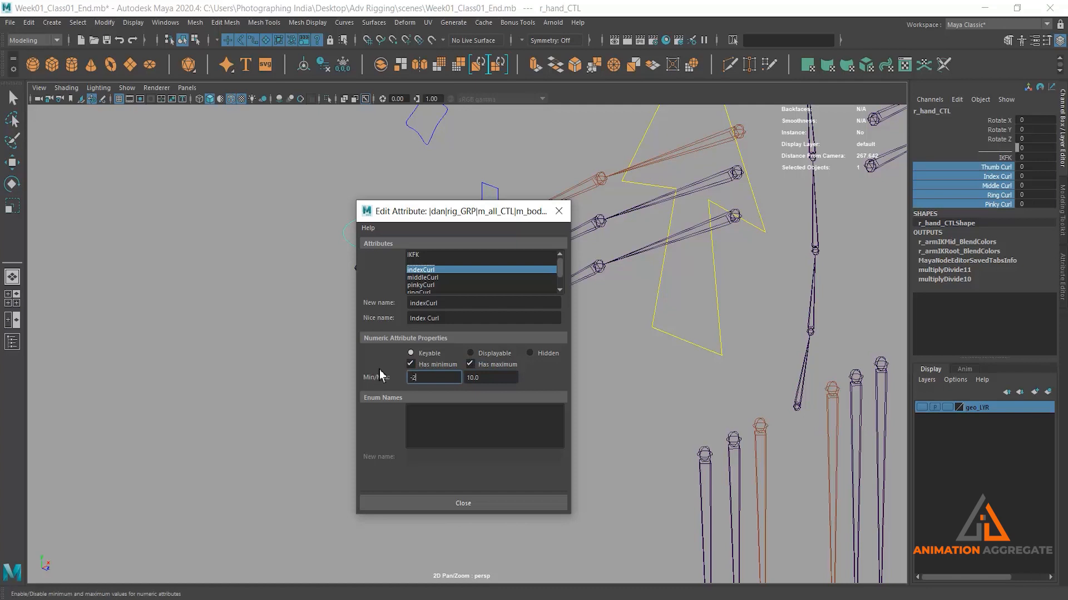
- Give r_hand_CTL's middleCurl attribute a minimum of -2 and a maximum of 10
click(428, 278)
click(437, 380)
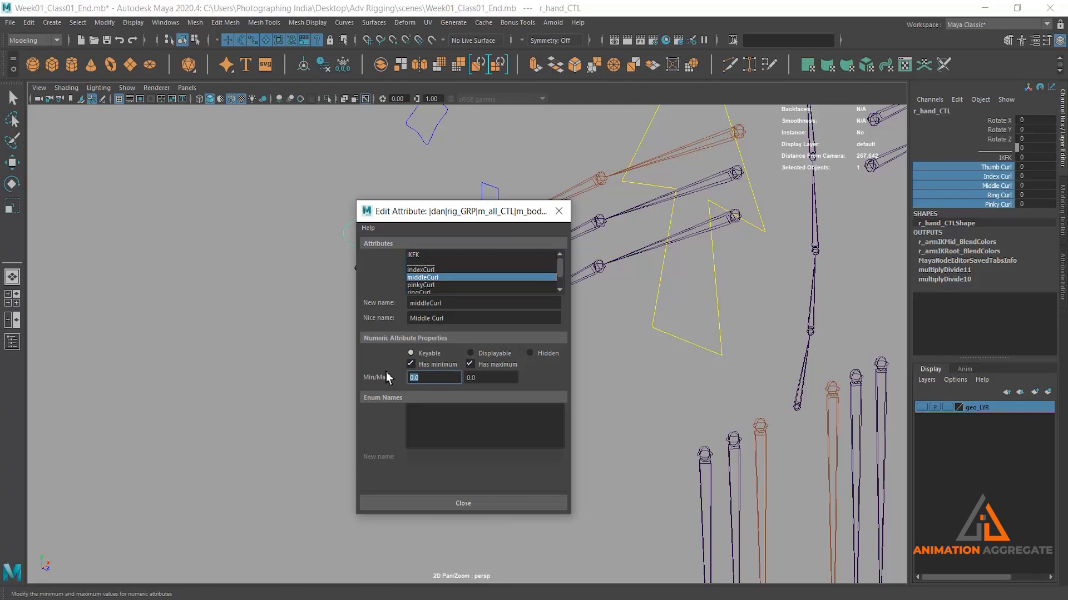
text(-2)
click(465, 378)
click(493, 378)
click(431, 373)
click(484, 377)
text(10)
click(440, 270)
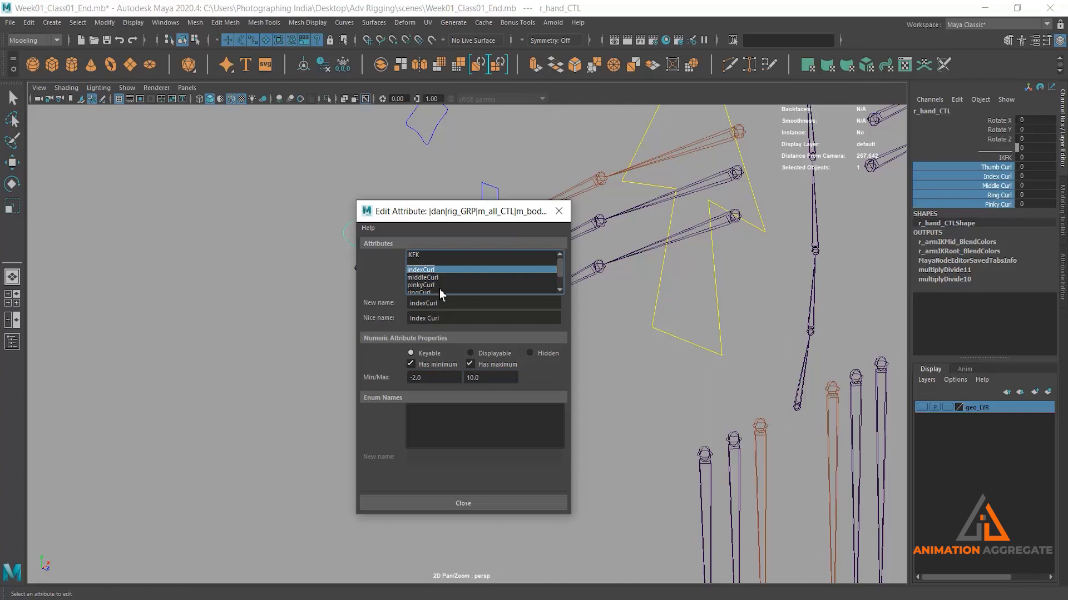
- Give r_hand_CTL's pinkyCurl attribute a minimum of -2 and a maximum of 10
click(440, 285)
click(493, 366)
click(413, 378)
text(-2)
click(496, 378)
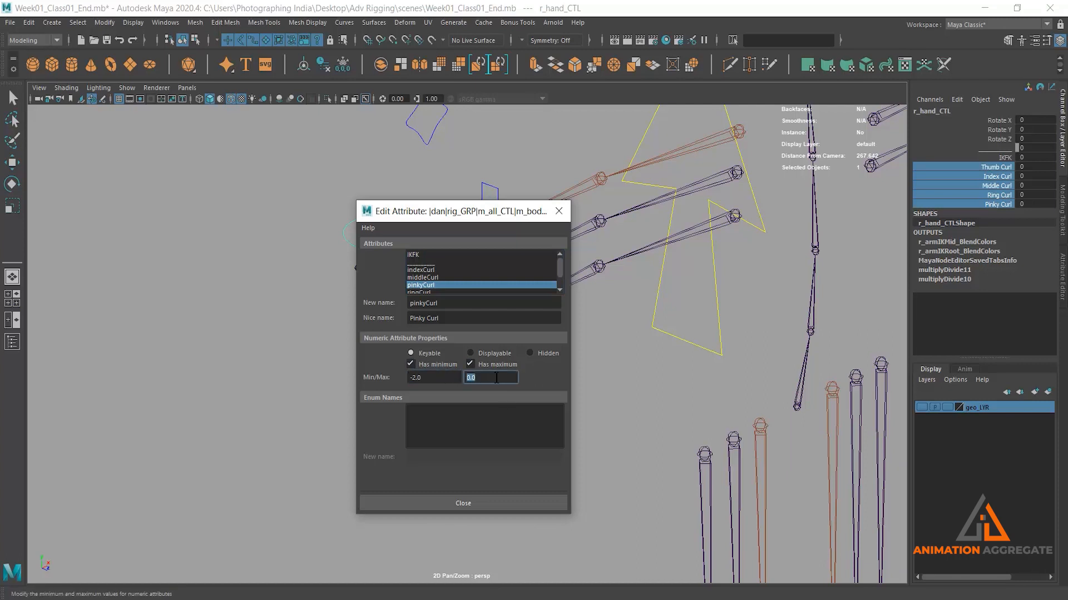
text(10)
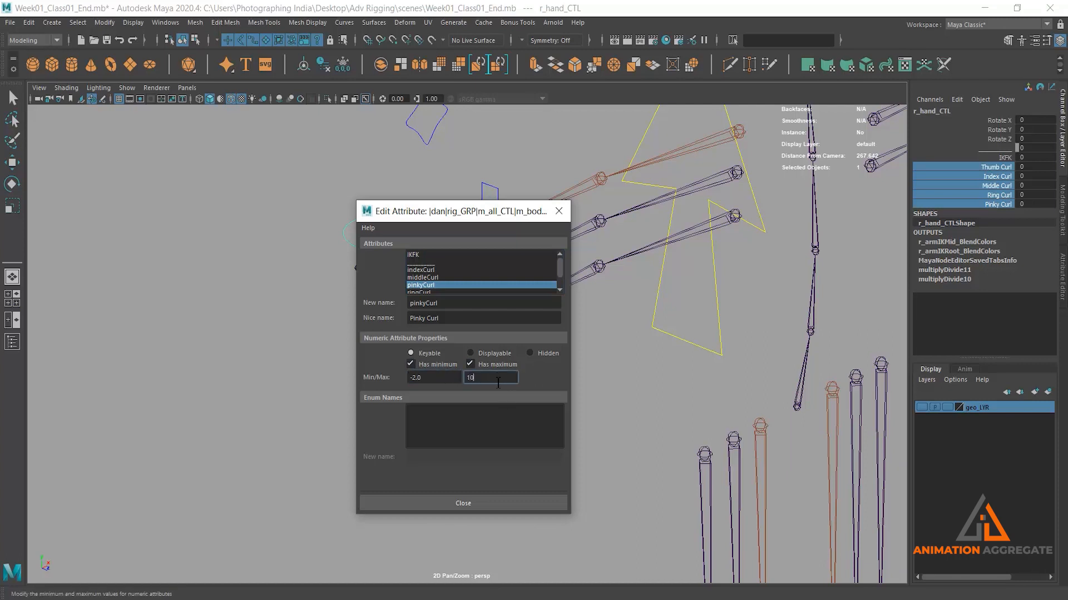
- Enable minimum and maximum limits on r_hand_CTL's ringCurl attribute and set its minimum to -2
scroll(445, 275, down, 1)
click(440, 278)
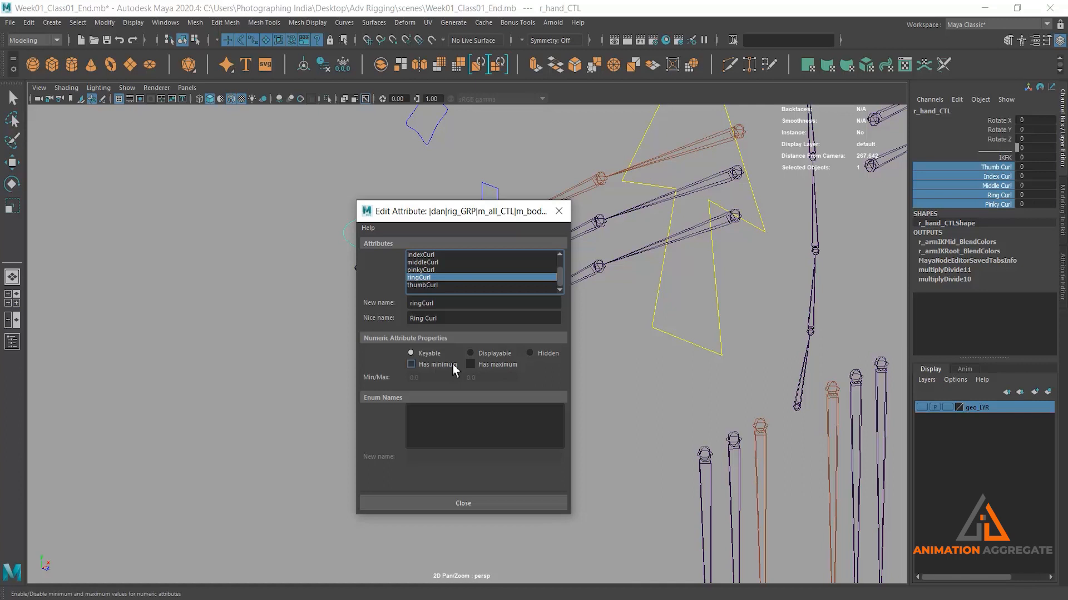
click(485, 368)
click(433, 378)
text(-2)
key(Tab)
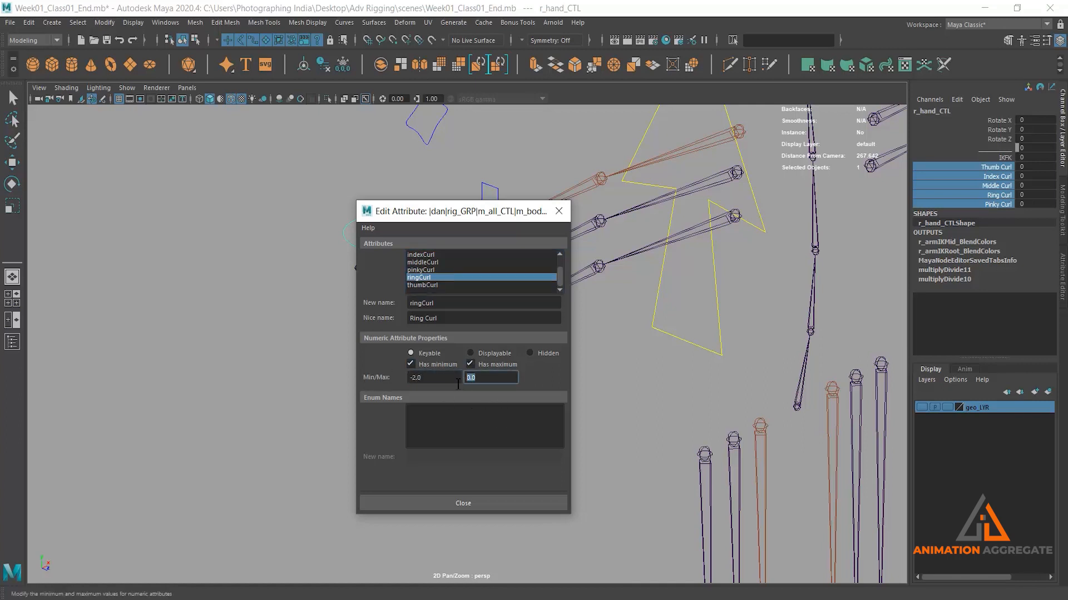
- Give r_hand_CTL's thumbCurl attribute a minimum of -2 and a maximum of 10, and close the attribute editing dialog
click(440, 285)
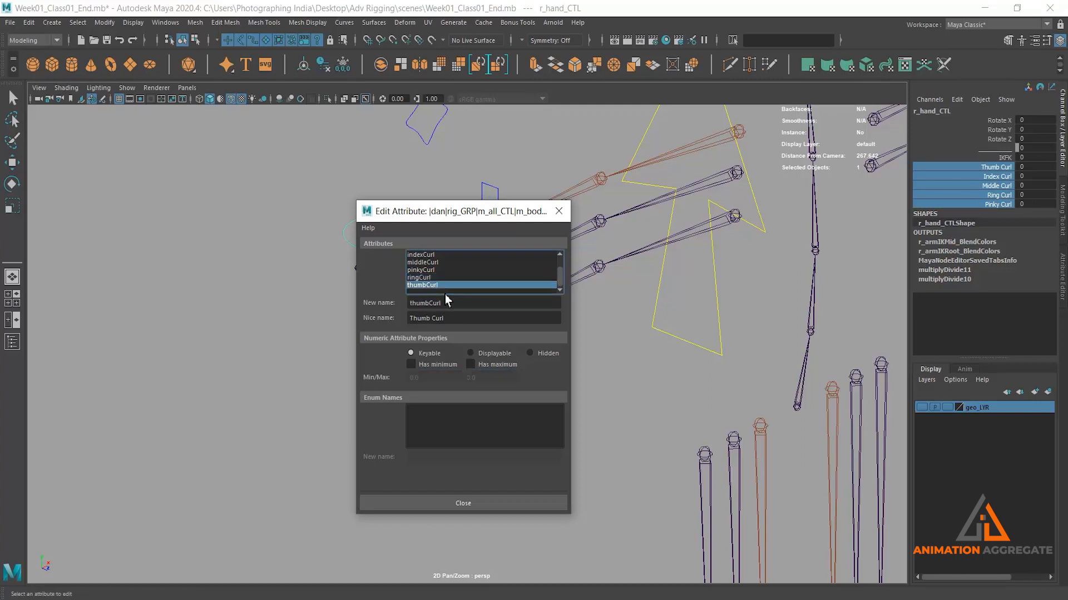
click(471, 365)
click(433, 378)
text(-2)
click(472, 377)
text(10)
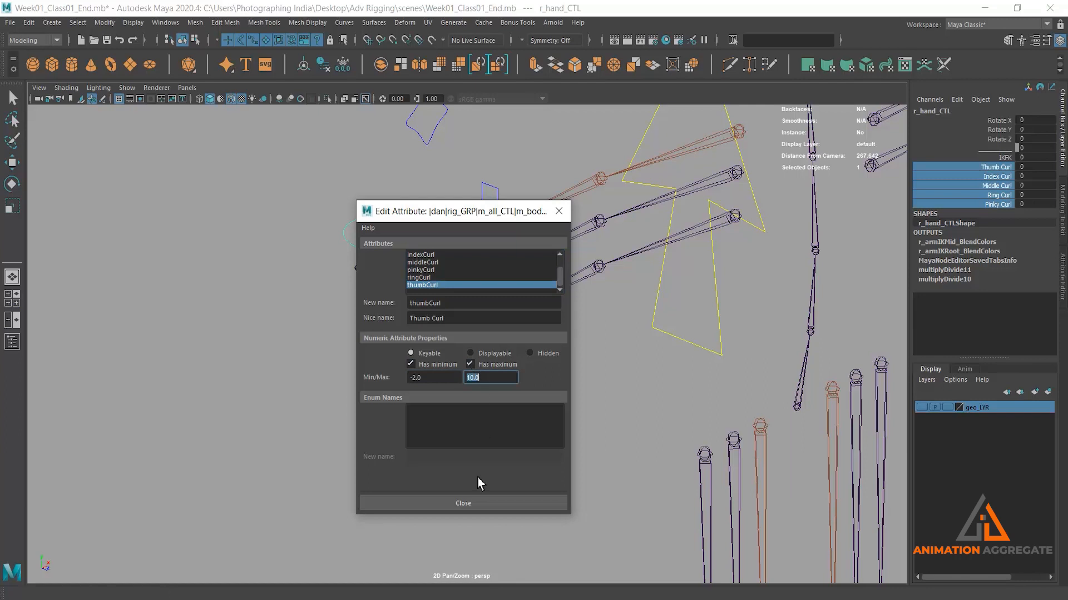
click(464, 509)
middle_drag(683, 253, 552, 310)
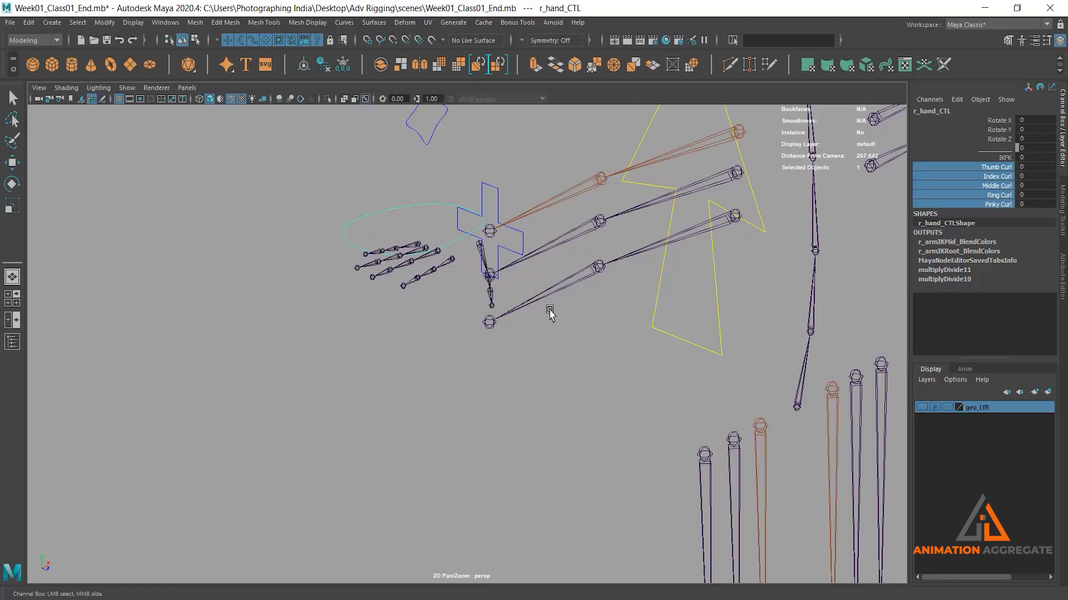
scroll(577, 291, down, 2)
alt+drag(430, 282, 437, 291)
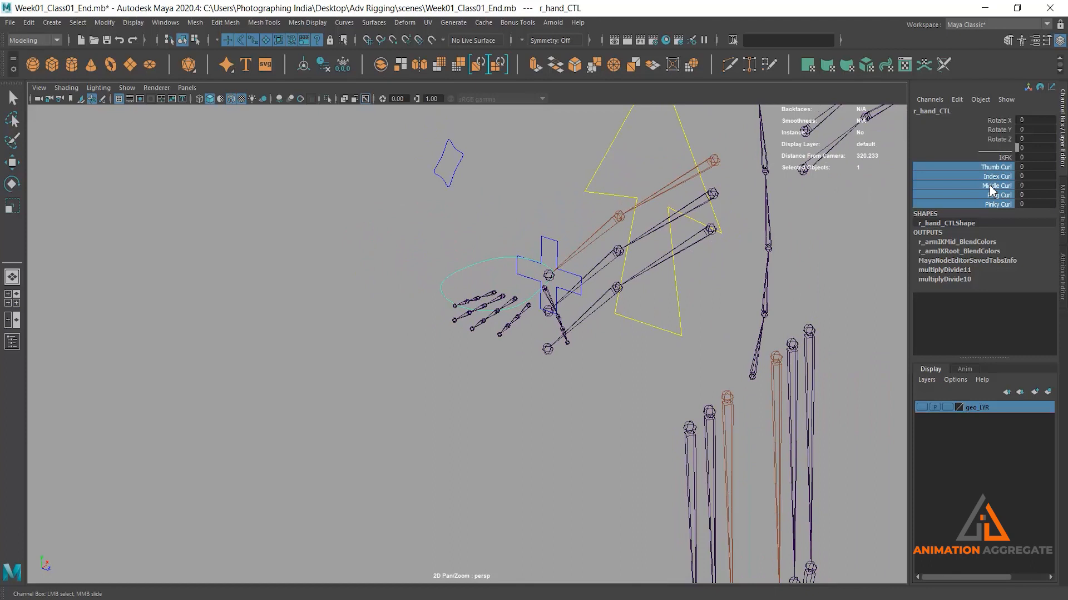
alt+drag(695, 282, 697, 347)
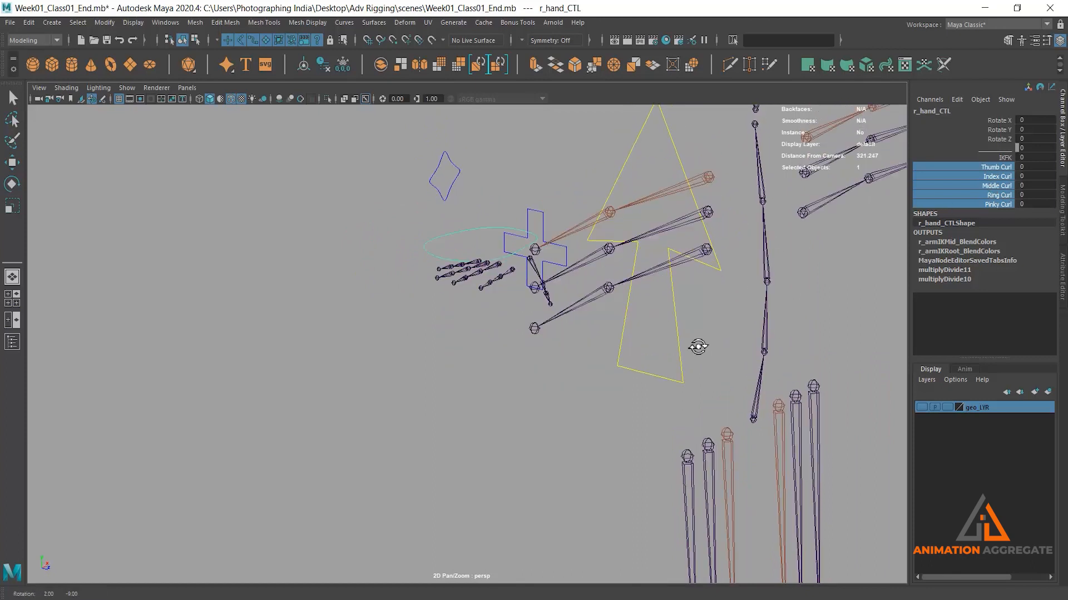
scroll(660, 315, down, 2)
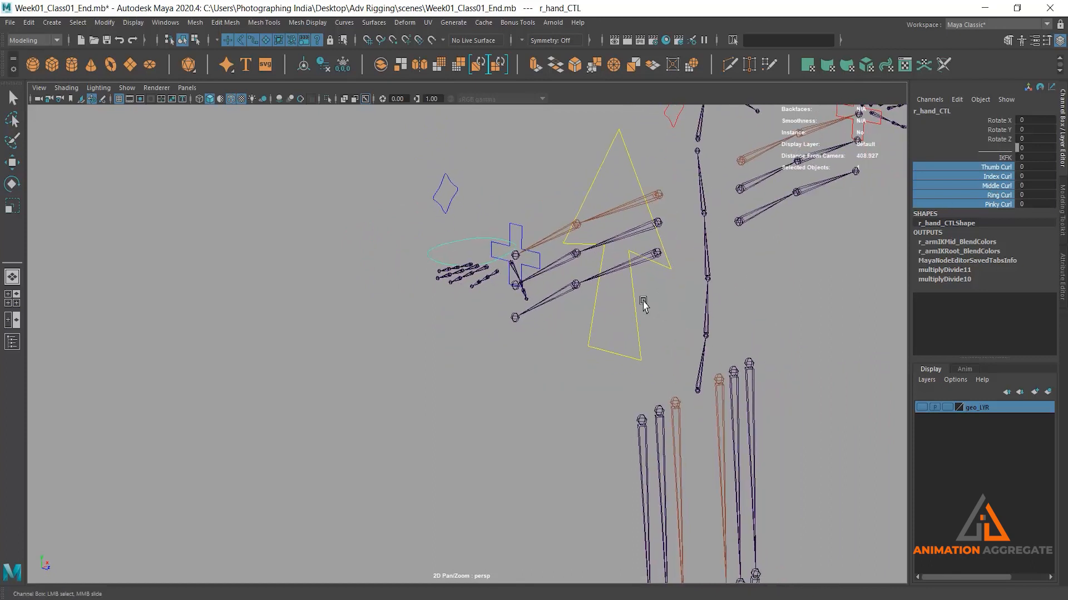